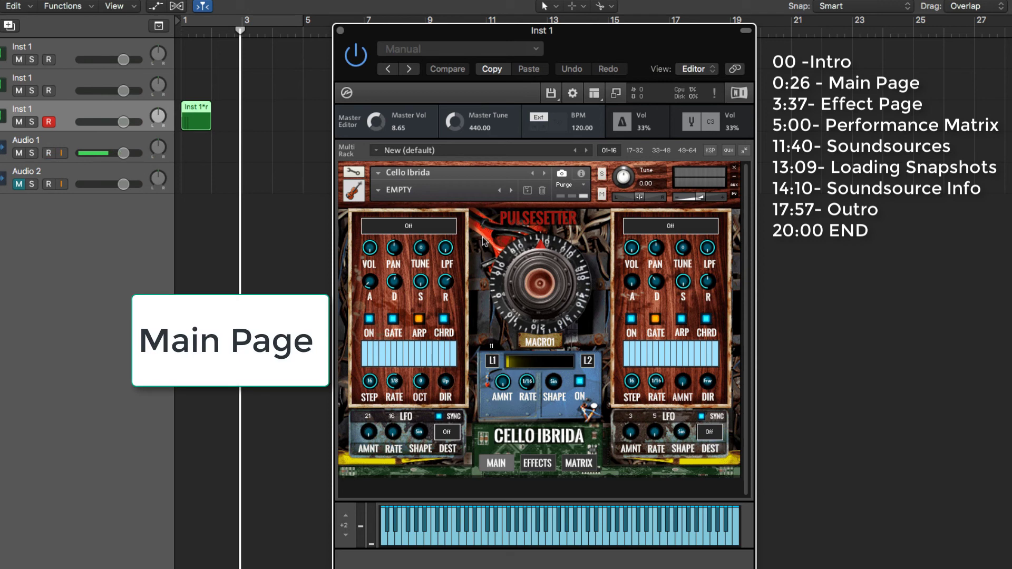
# Switch layer 1's step sequencer from Arp to Gate mode
pyautogui.moveTo(552, 242); pyautogui.dragTo(515, 363)
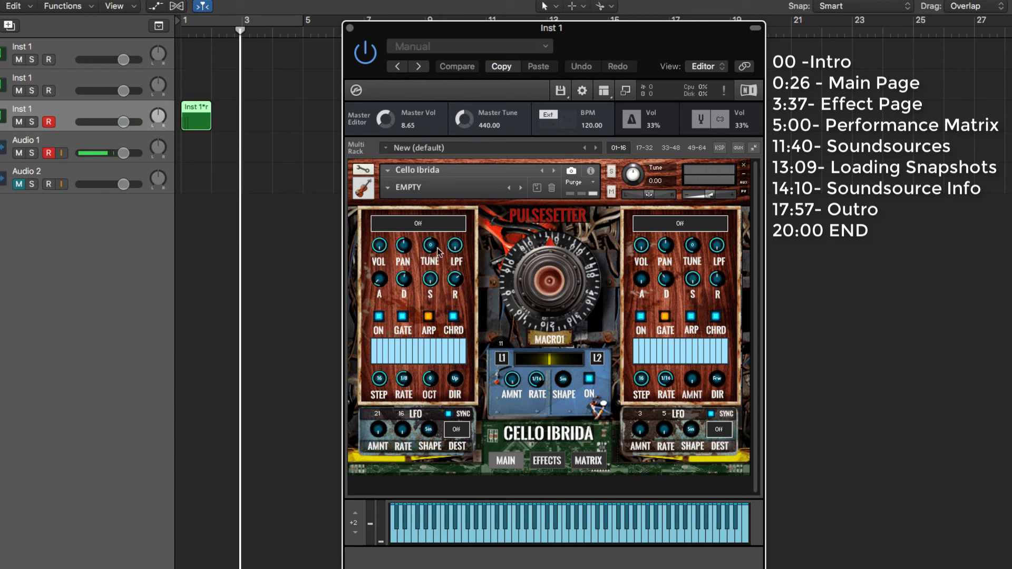
pyautogui.moveTo(434, 250); pyautogui.dragTo(438, 251)
pyautogui.click(437, 249)
pyautogui.click(403, 318)
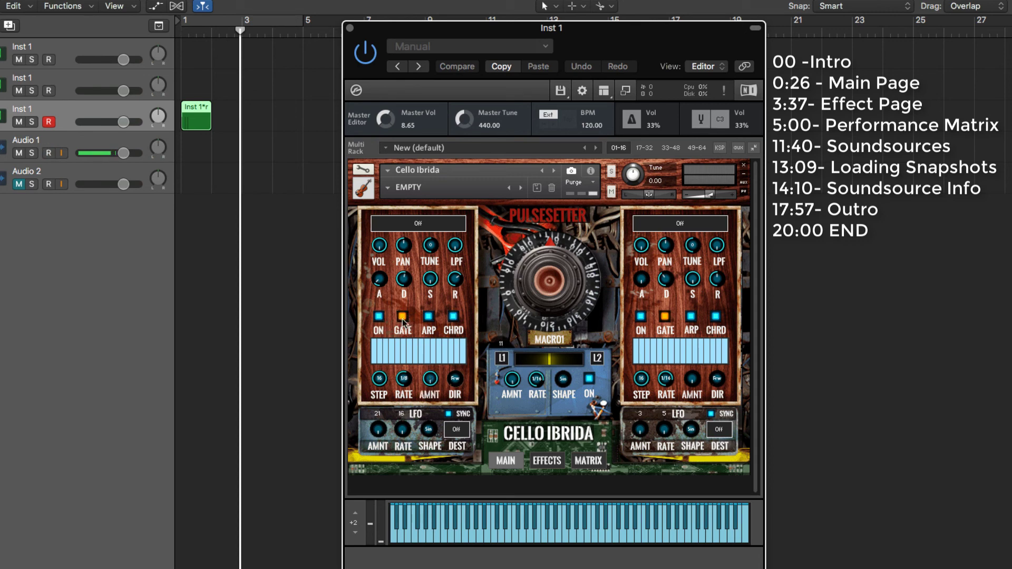
# Draw a gate pattern with several lowered steps in layer 1's sequencer and adjust the gate amount
pyautogui.click(393, 353)
pyautogui.click(416, 351)
pyautogui.click(433, 353)
pyautogui.click(439, 354)
pyautogui.moveTo(431, 380); pyautogui.dragTo(431, 392)
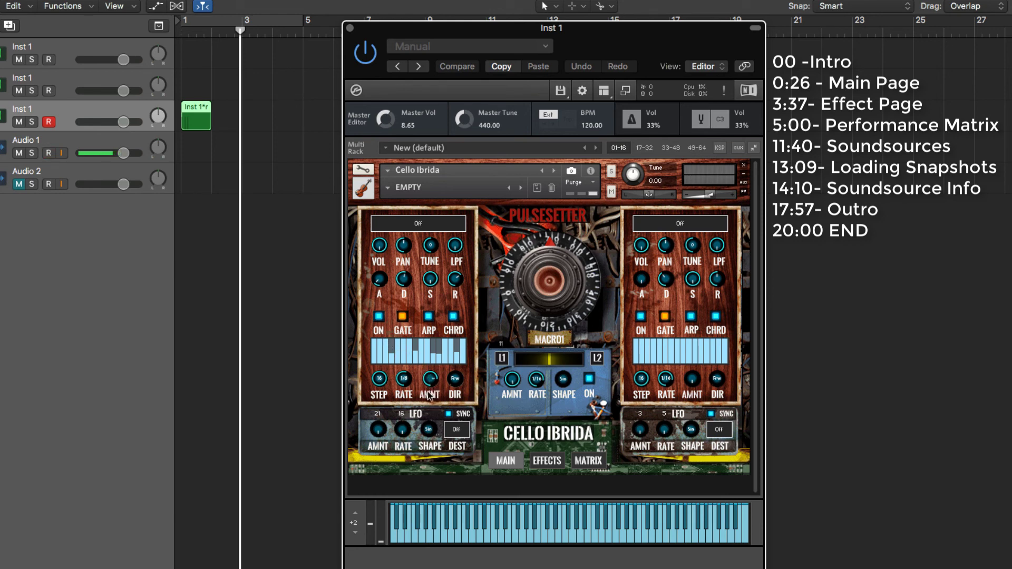
pyautogui.moveTo(373, 348); pyautogui.dragTo(454, 340)
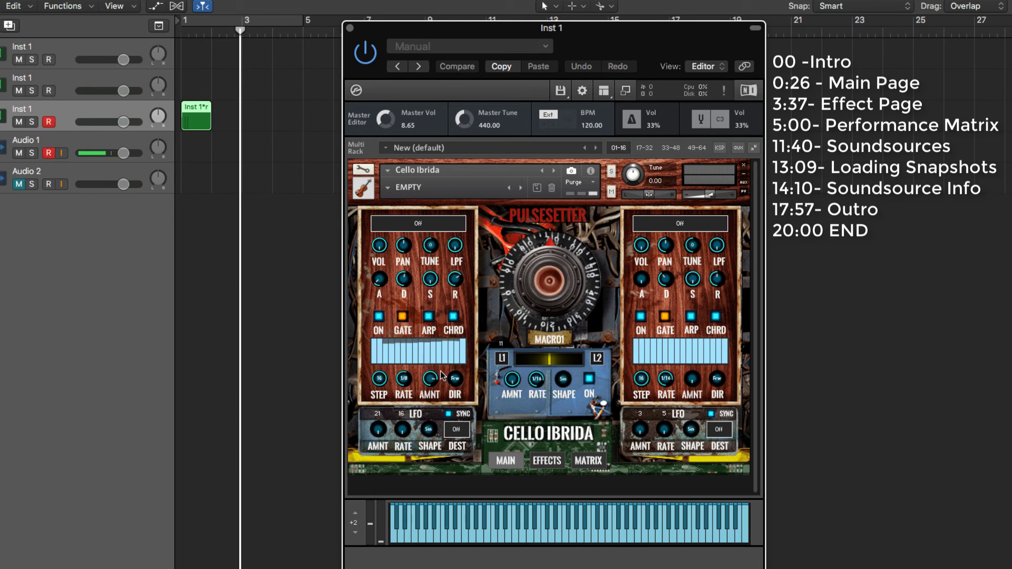
pyautogui.moveTo(429, 386); pyautogui.dragTo(426, 391)
pyautogui.moveTo(386, 359); pyautogui.dragTo(420, 356)
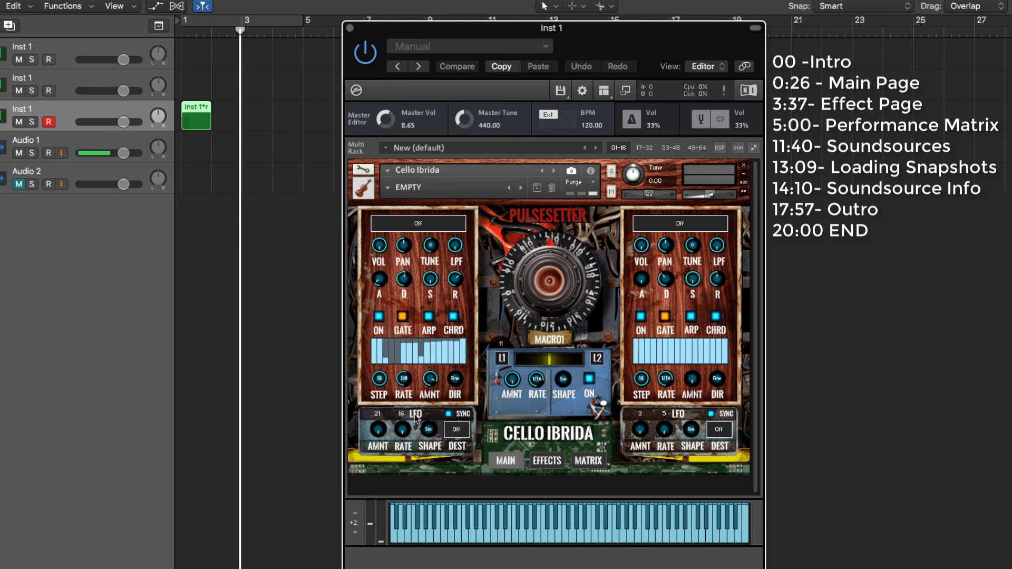
# Review layer 1's LFO destination options, keep Off, and toggle the LFO sync off and back on
pyautogui.click(457, 430)
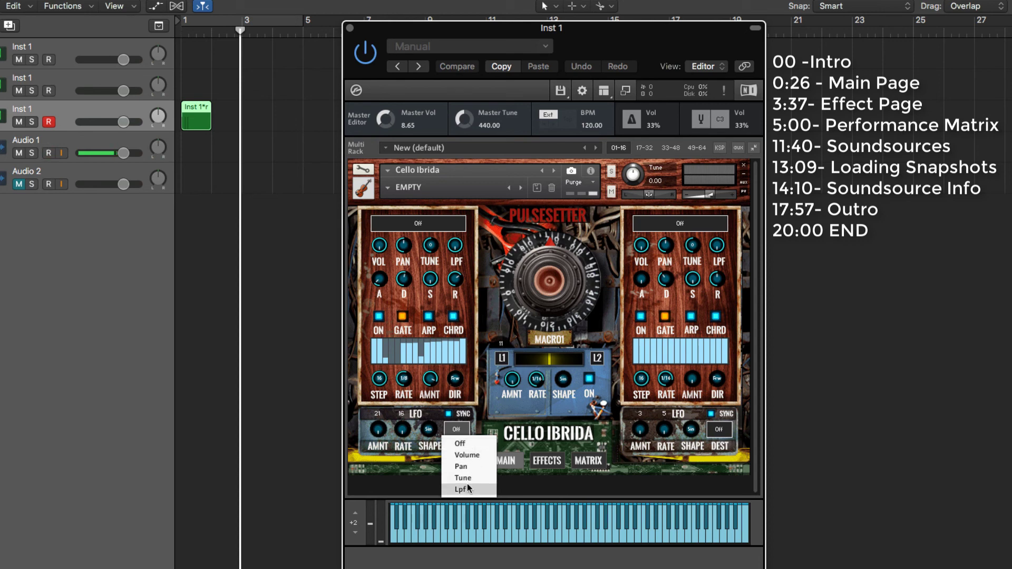
pyautogui.click(473, 442)
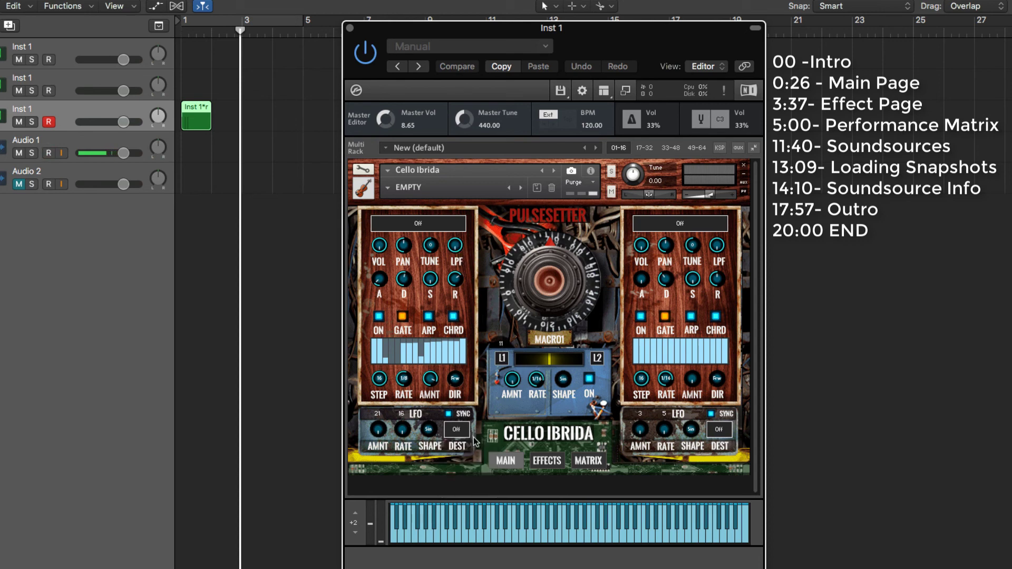
pyautogui.click(449, 415)
pyautogui.click(448, 414)
# Try different blends on the crossfader between L1 and L2, settling slightly toward L1
pyautogui.moveTo(546, 359); pyautogui.dragTo(525, 359)
pyautogui.click(589, 379)
pyautogui.click(557, 362)
pyautogui.moveTo(552, 362); pyautogui.dragTo(543, 362)
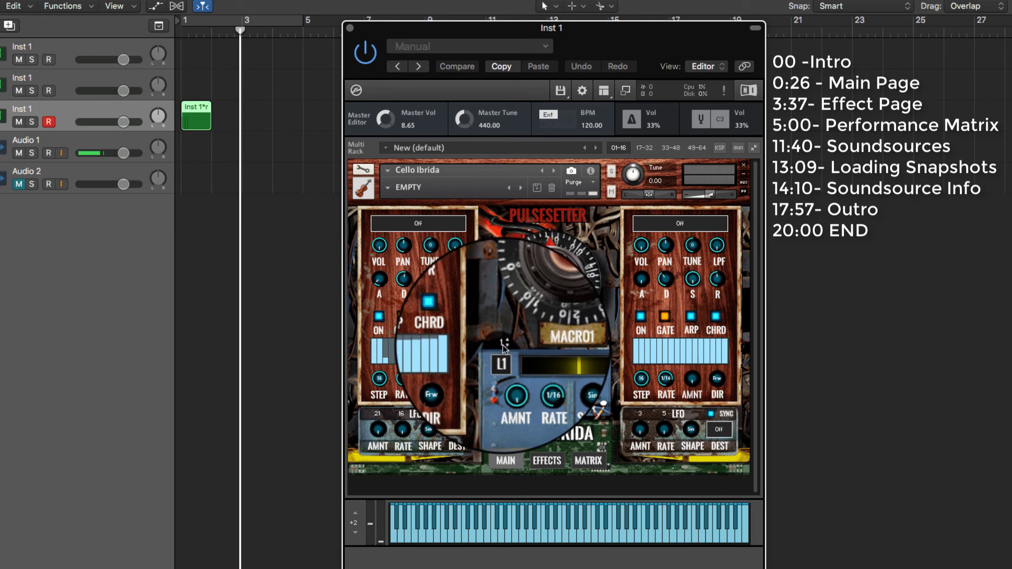
pyautogui.moveTo(501, 346); pyautogui.dragTo(505, 341)
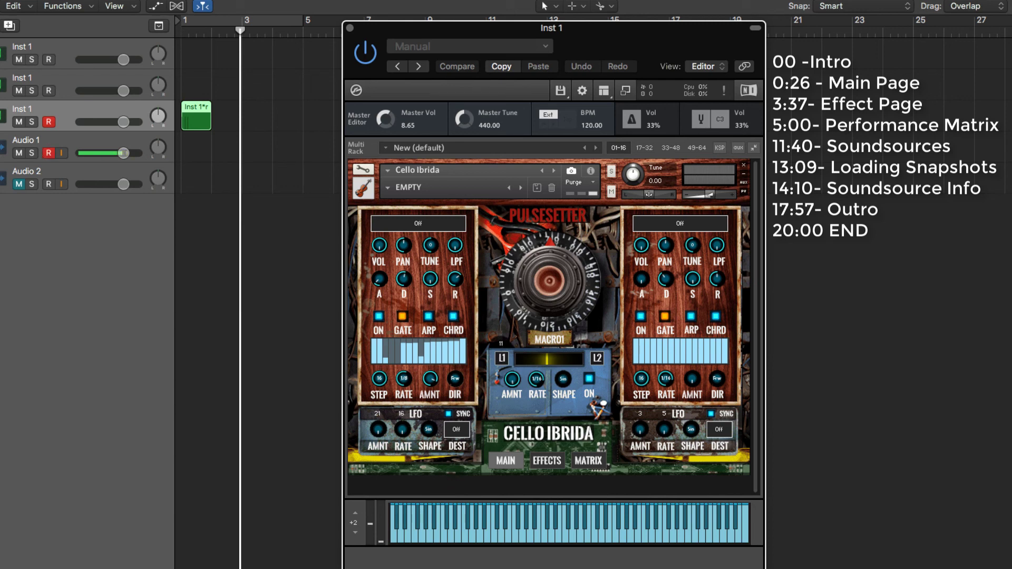
# Turn the Macro1 dial up and back down
pyautogui.click(846, 136)
pyautogui.moveTo(557, 287); pyautogui.dragTo(546, 198)
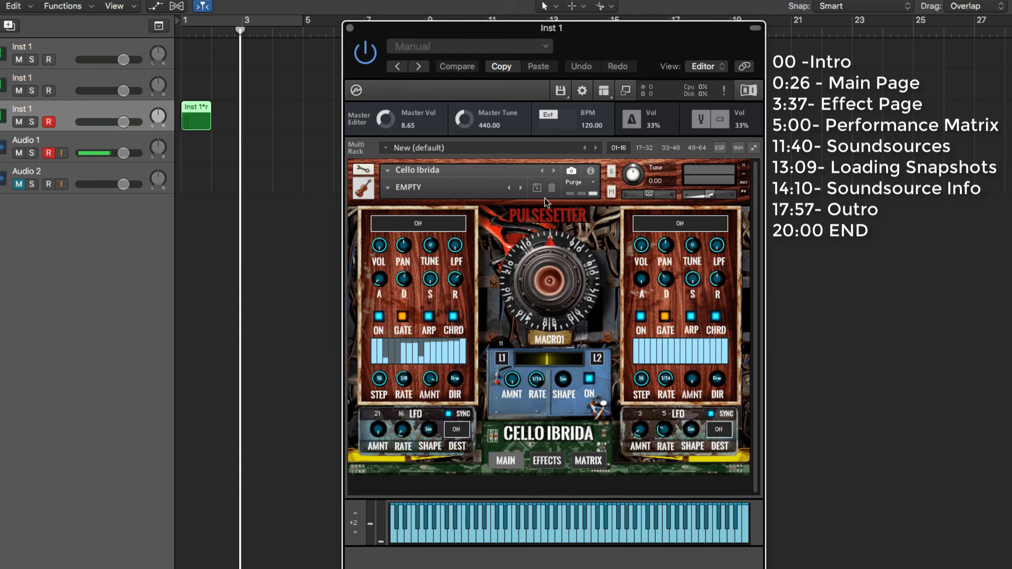
pyautogui.moveTo(559, 280); pyautogui.dragTo(547, 267)
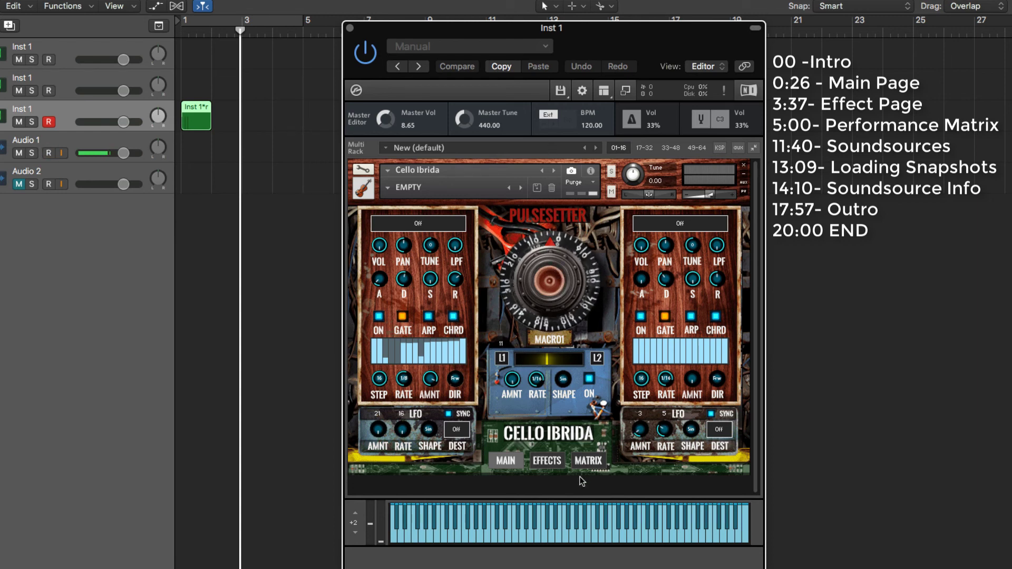
# Inspect Macro1's settings in the Performance Matrix and return to the Main page
pyautogui.click(587, 462)
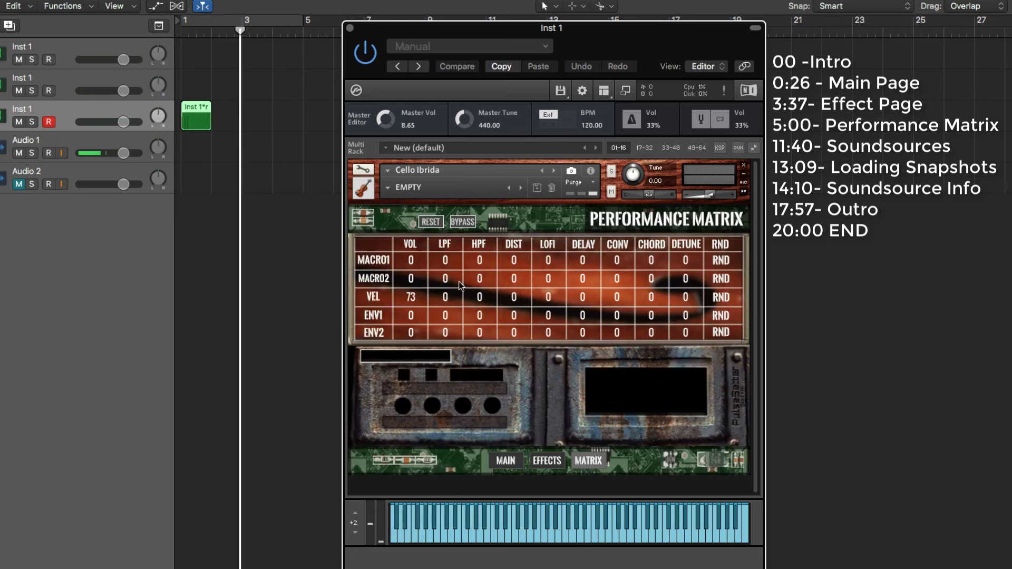
pyautogui.click(375, 260)
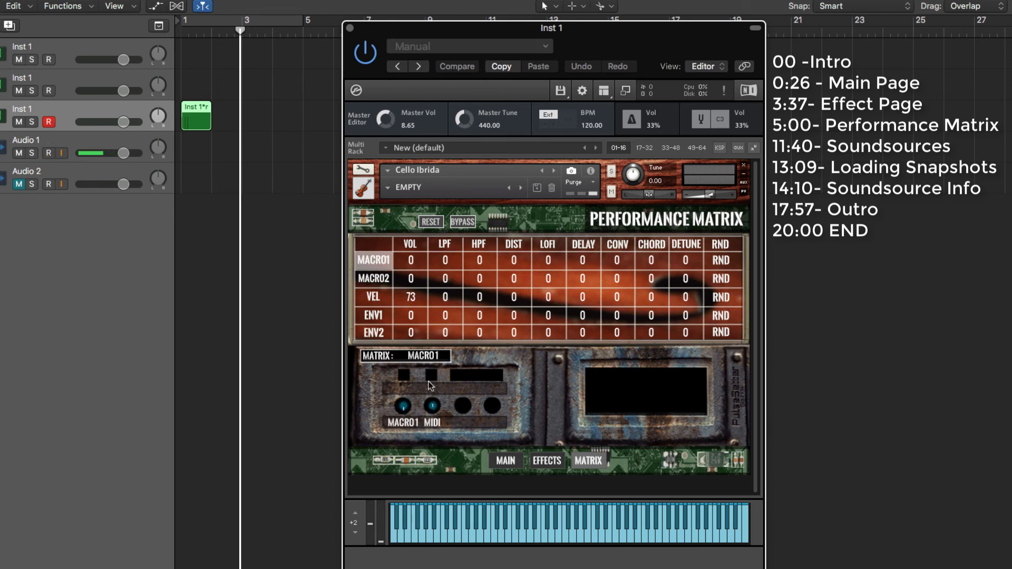
pyautogui.click(505, 460)
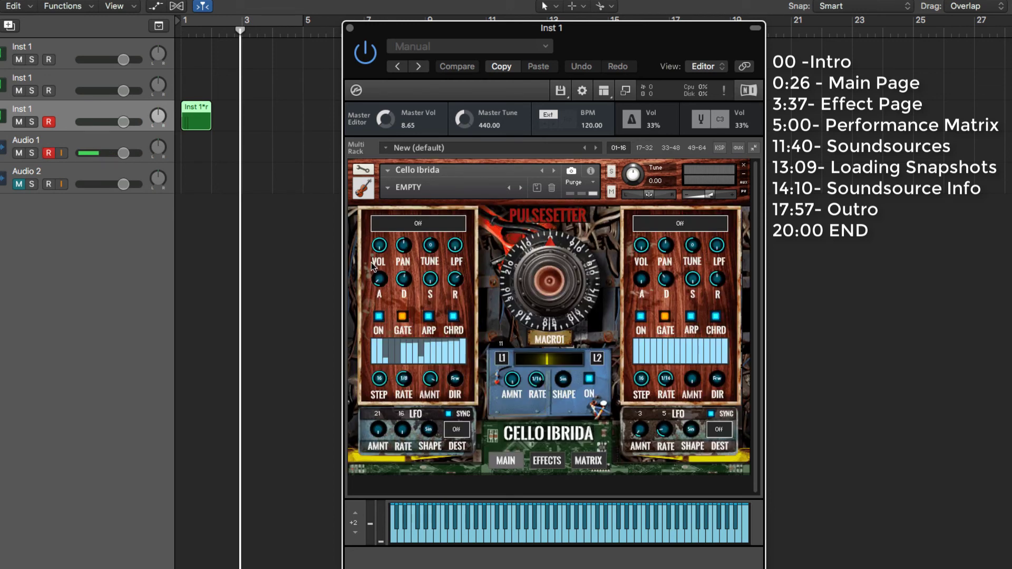
# Go through layer 1's effects on the Effects page, from Filter and Distortion to Reverb, Compressor and Amp
pyautogui.click(547, 461)
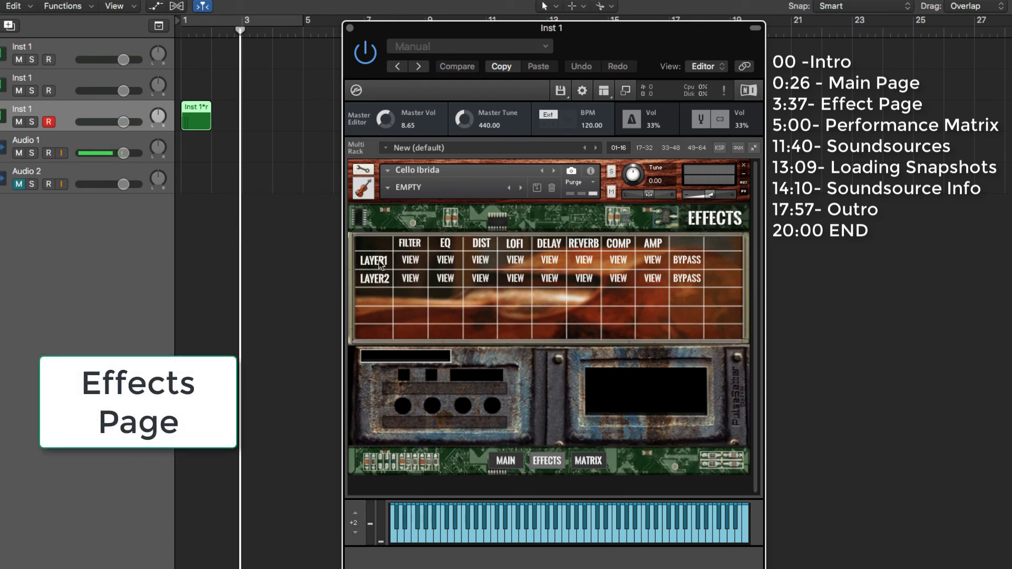
pyautogui.click(417, 260)
pyautogui.click(481, 264)
pyautogui.click(507, 264)
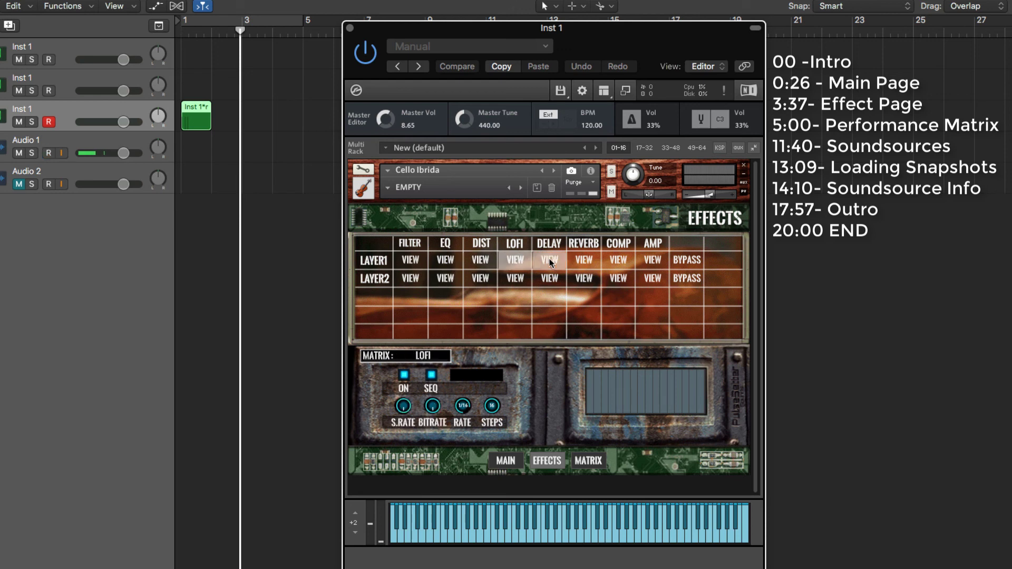
pyautogui.click(550, 260)
pyautogui.click(583, 260)
pyautogui.click(606, 263)
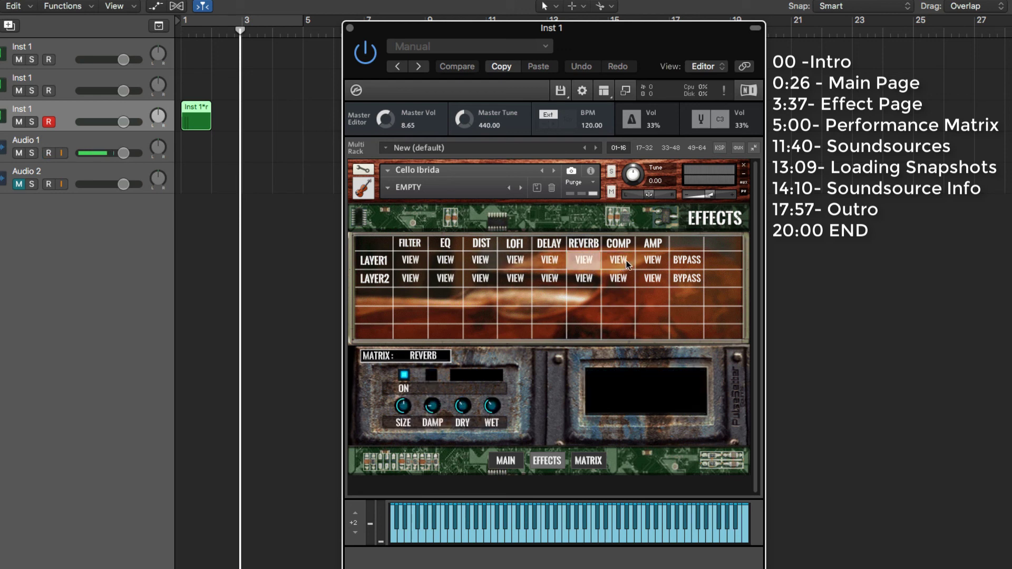
pyautogui.click(652, 261)
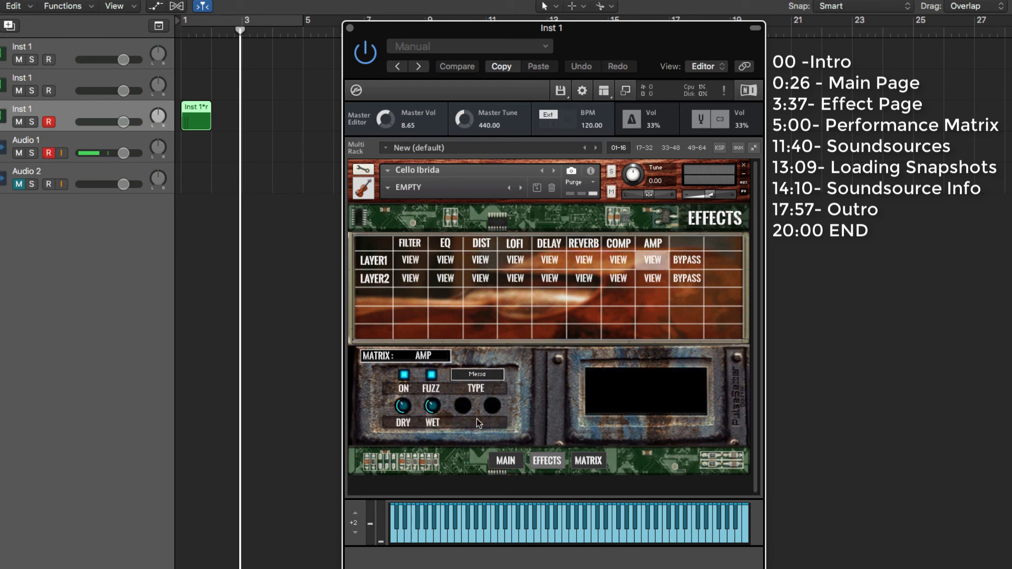
# Review the available types for layer 1's Amp effect and keep Messa
pyautogui.click(483, 374)
pyautogui.click(483, 375)
pyautogui.click(469, 376)
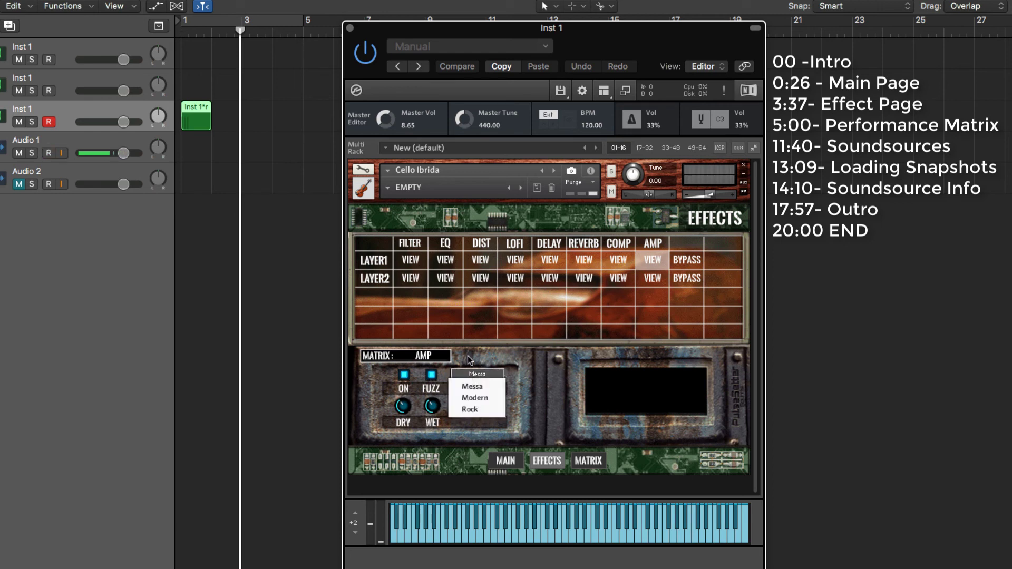
pyautogui.click(473, 376)
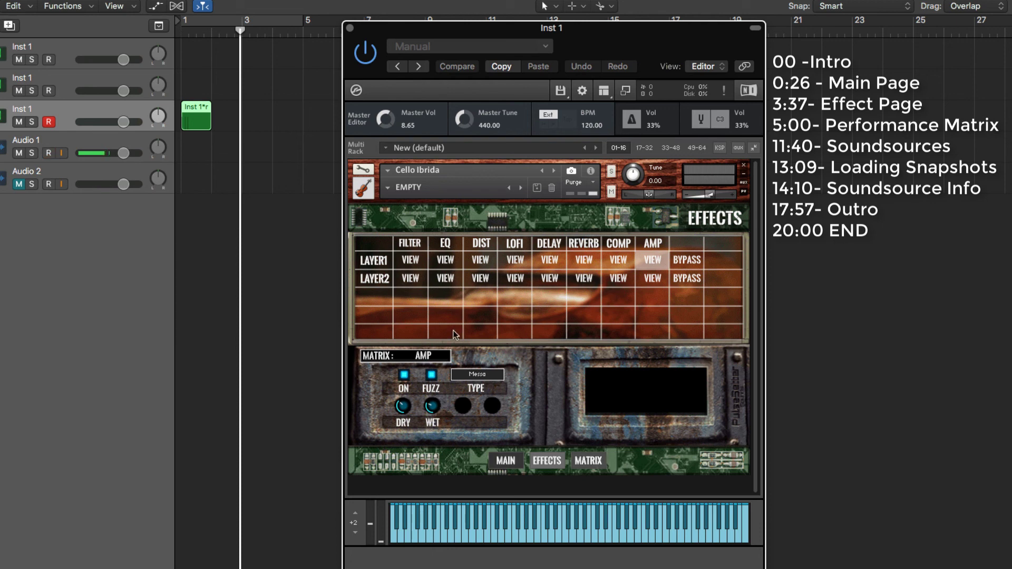
# Examine the Filter, Distortion and LoFi controls of layer 1 for their sequencer options
pyautogui.click(405, 259)
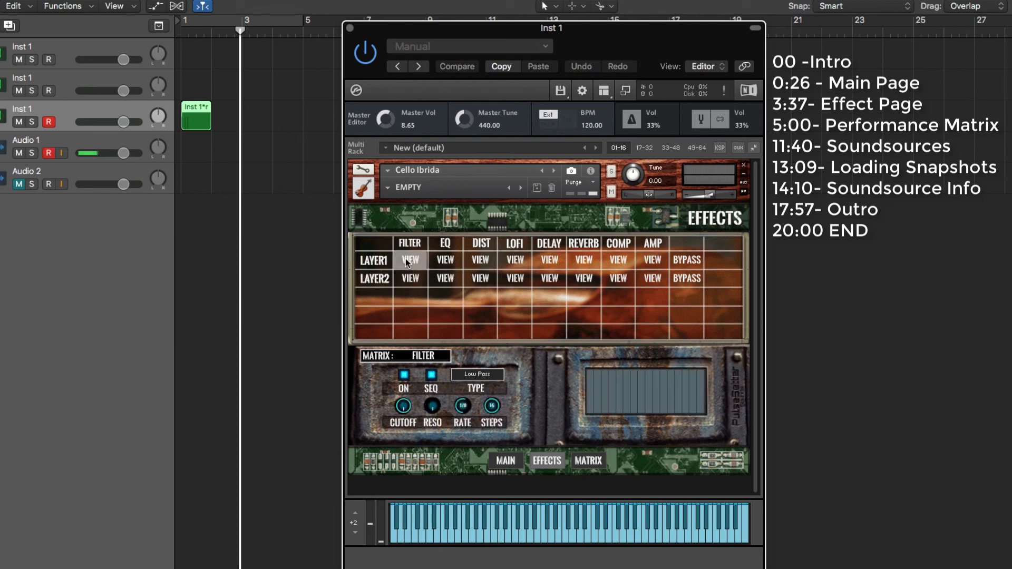
pyautogui.click(479, 260)
pyautogui.click(516, 261)
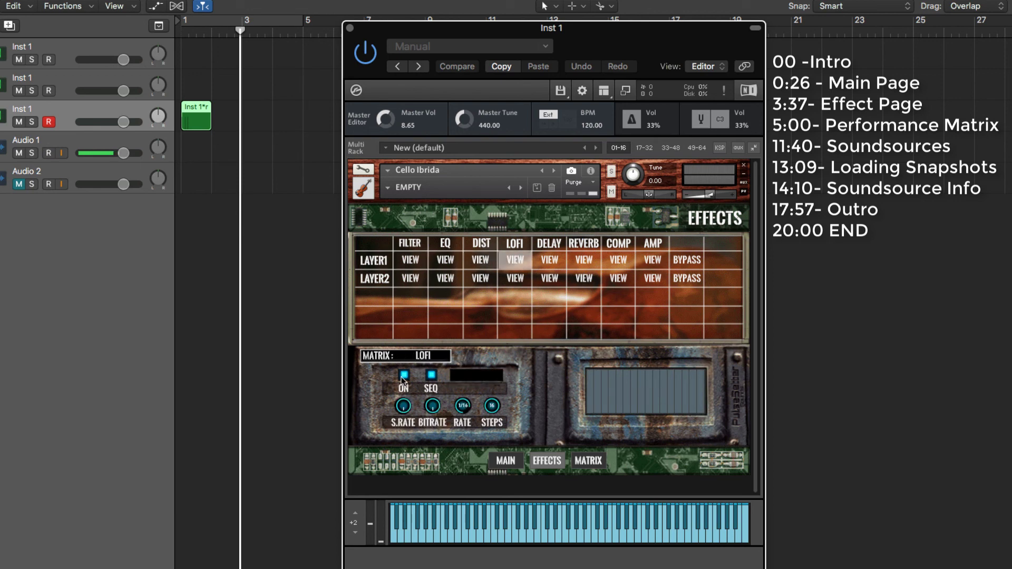
# Draw a gradually rising step sequence for layer 1's Filter and keep its type at Low Pass
pyautogui.click(410, 259)
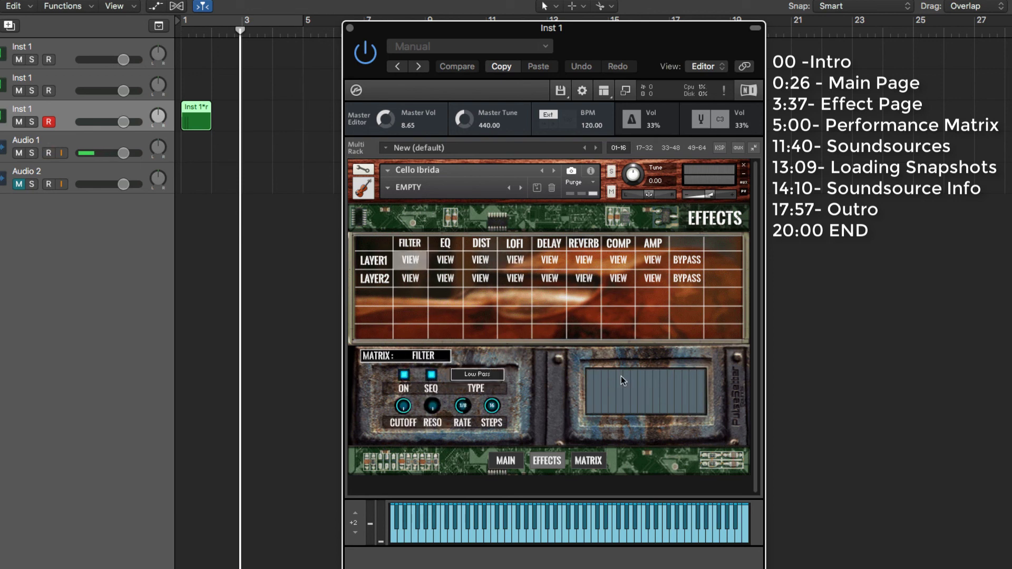
pyautogui.moveTo(705, 392); pyautogui.dragTo(590, 407)
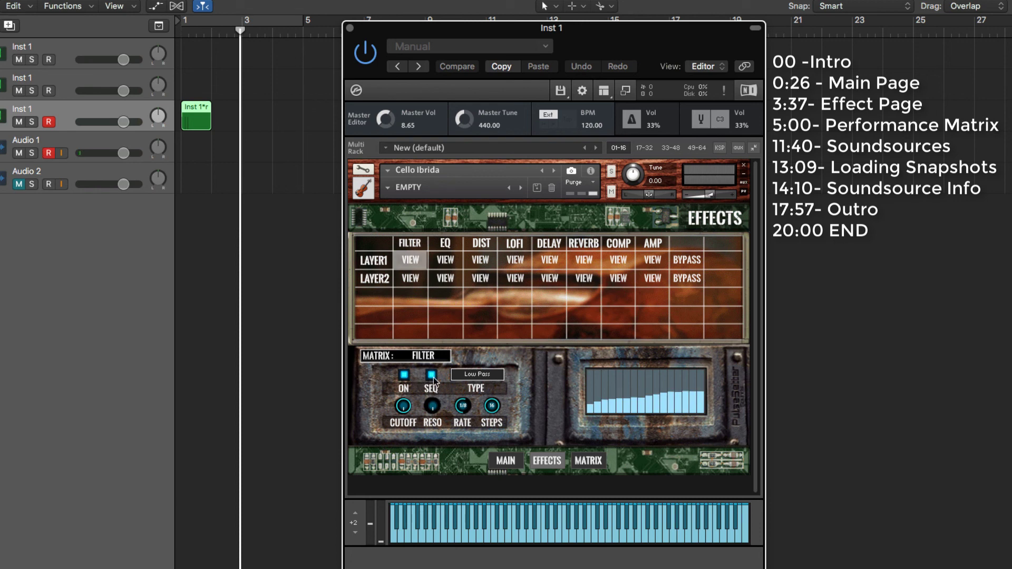
pyautogui.click(431, 375)
pyautogui.click(464, 375)
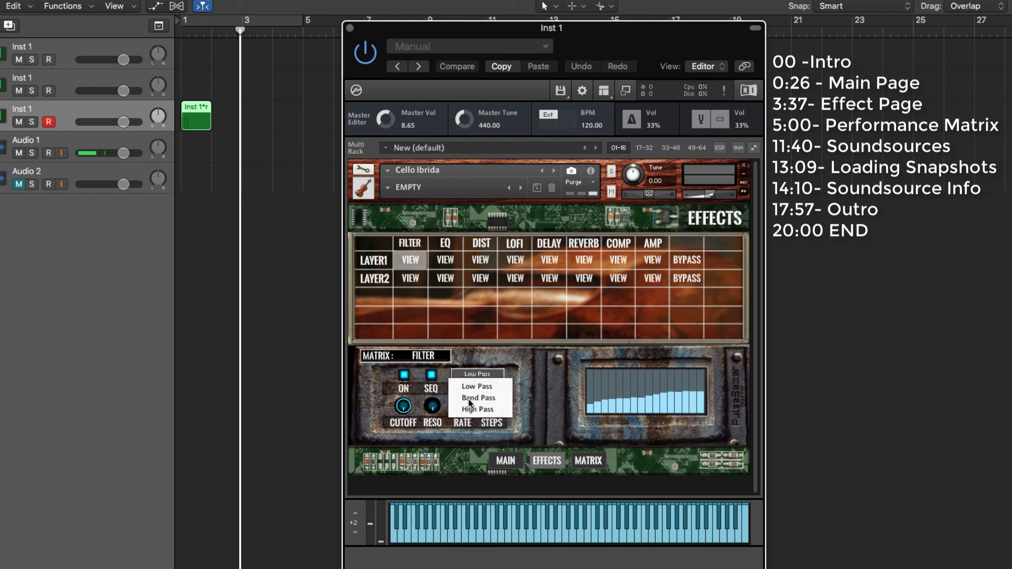
pyautogui.click(475, 387)
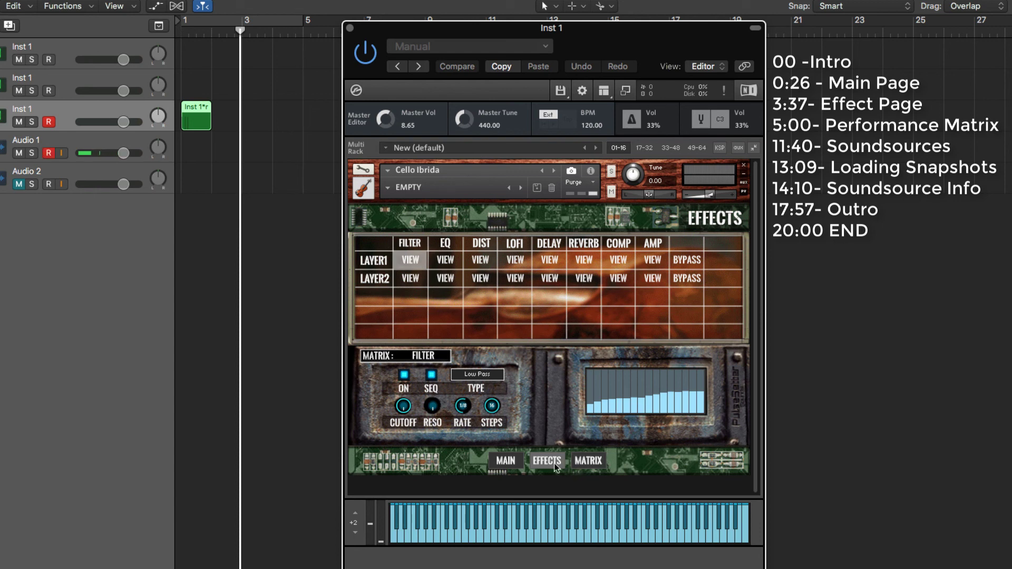
# Switch through the Main and Effects pages and open the Performance Matrix
pyautogui.click(587, 466)
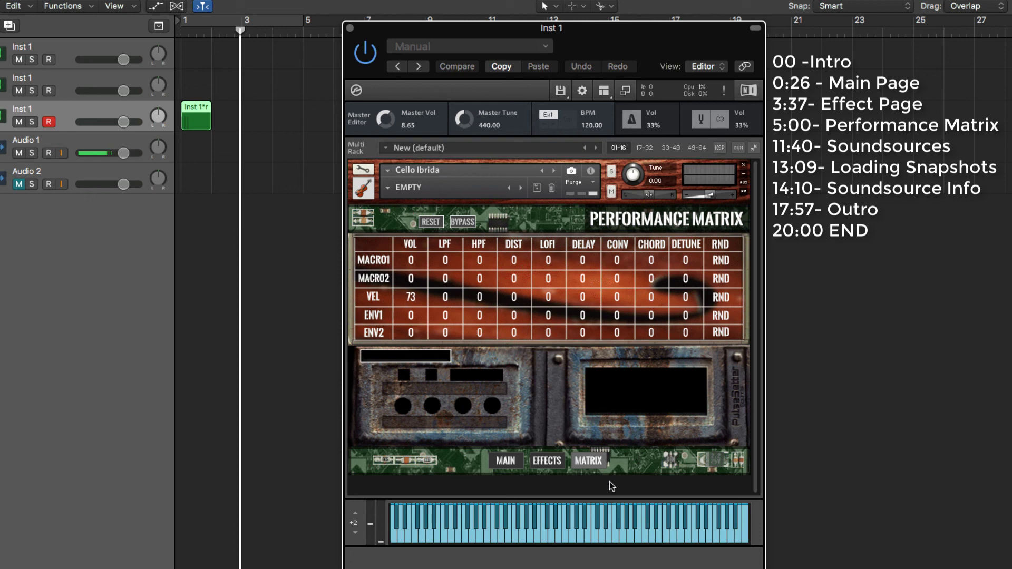
pyautogui.click(506, 462)
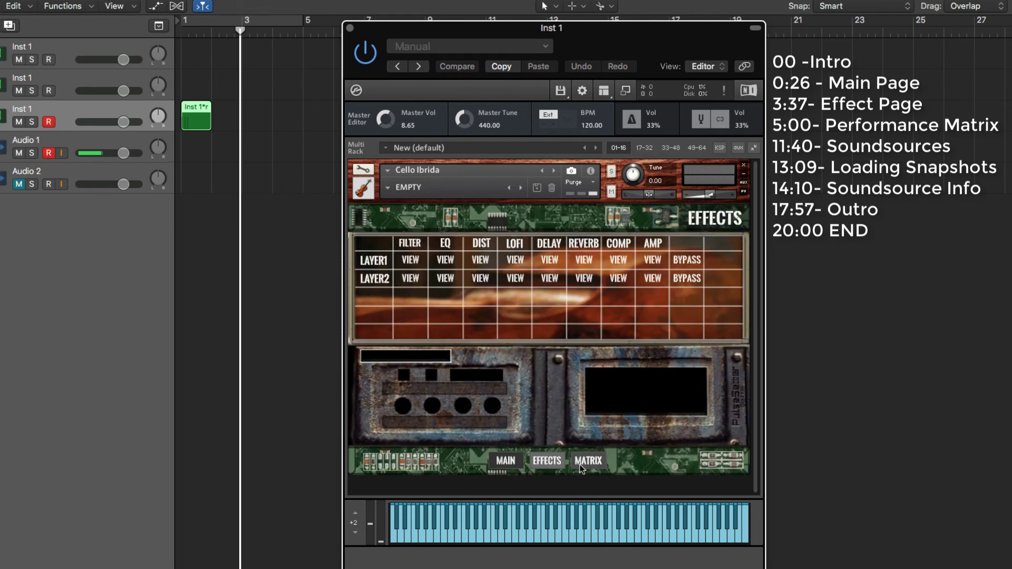
pyautogui.click(547, 461)
pyautogui.click(589, 462)
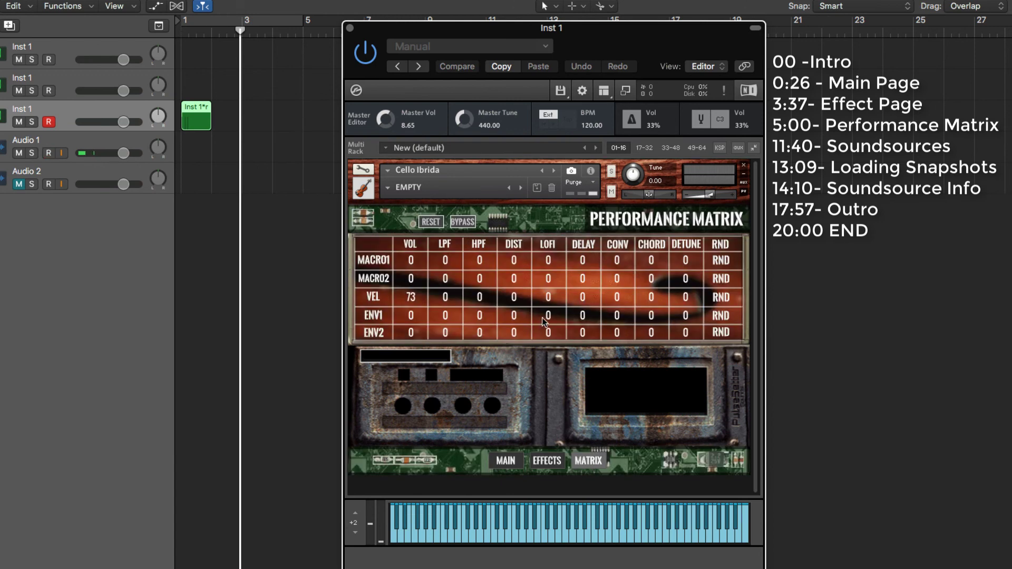
# Try routing Macro1 to convolution at 100 in the Performance Matrix, and set the amount back to 0
pyautogui.click(618, 247)
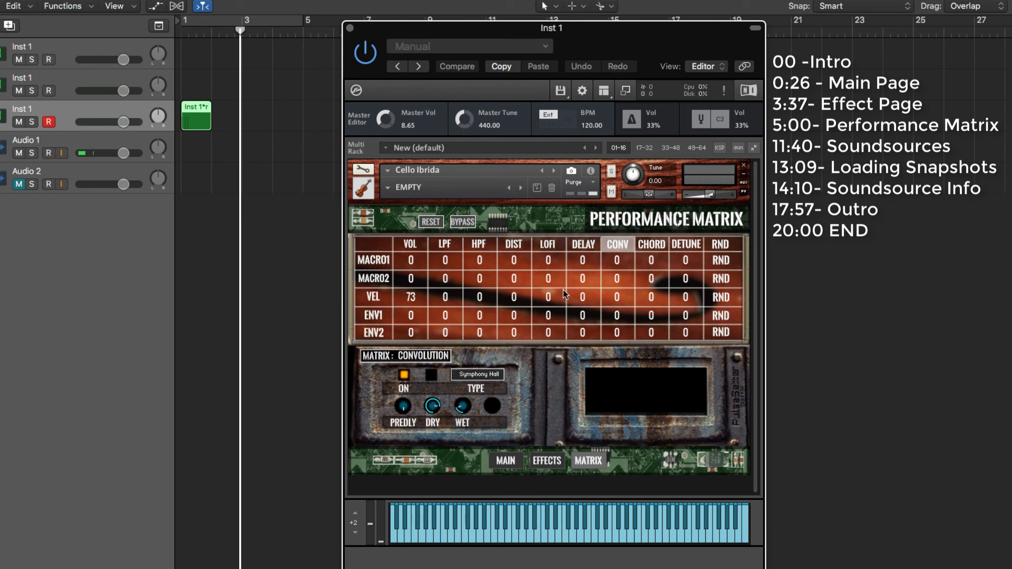
pyautogui.click(615, 263)
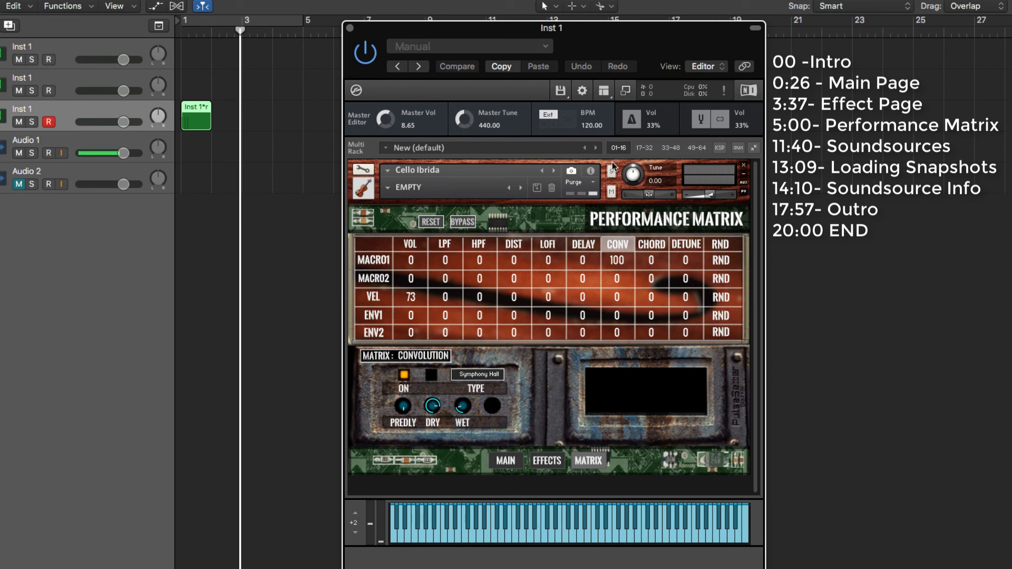
pyautogui.click(371, 261)
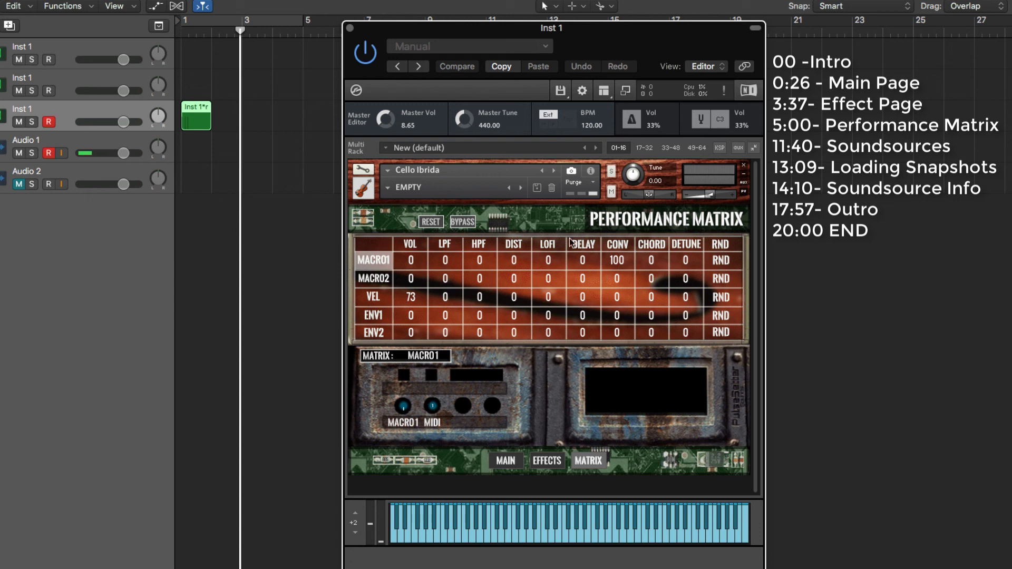
pyautogui.moveTo(617, 260); pyautogui.dragTo(618, 266)
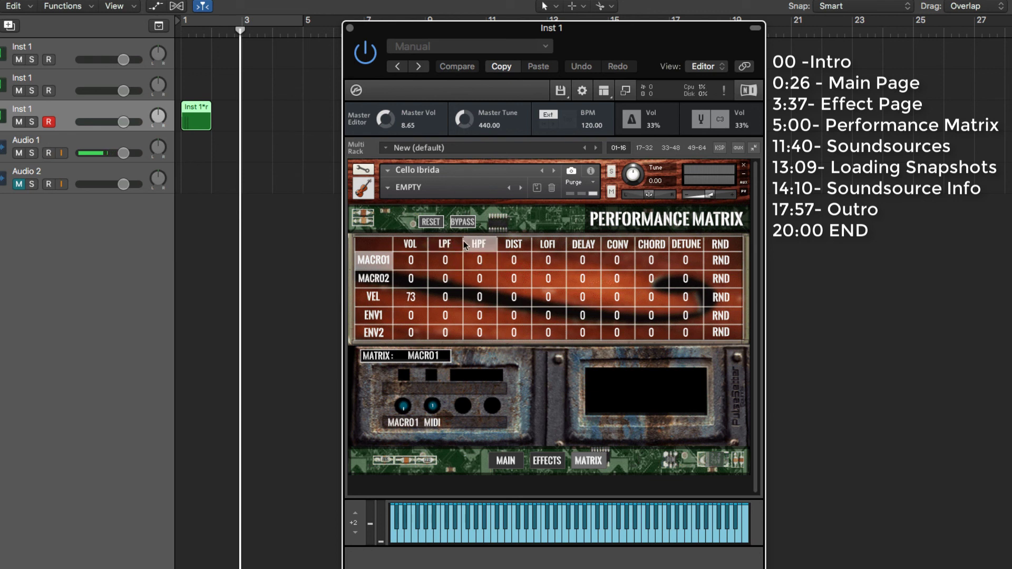
# Examine the LoFi, Chord and Detune settings of the Performance Matrix, including the available chord types
pyautogui.press('space')
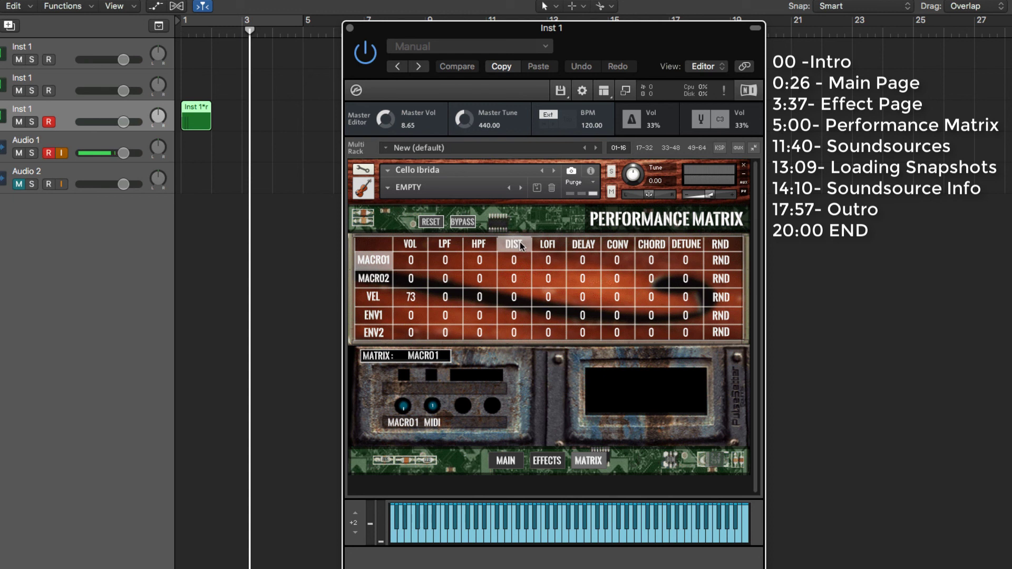
pyautogui.click(560, 243)
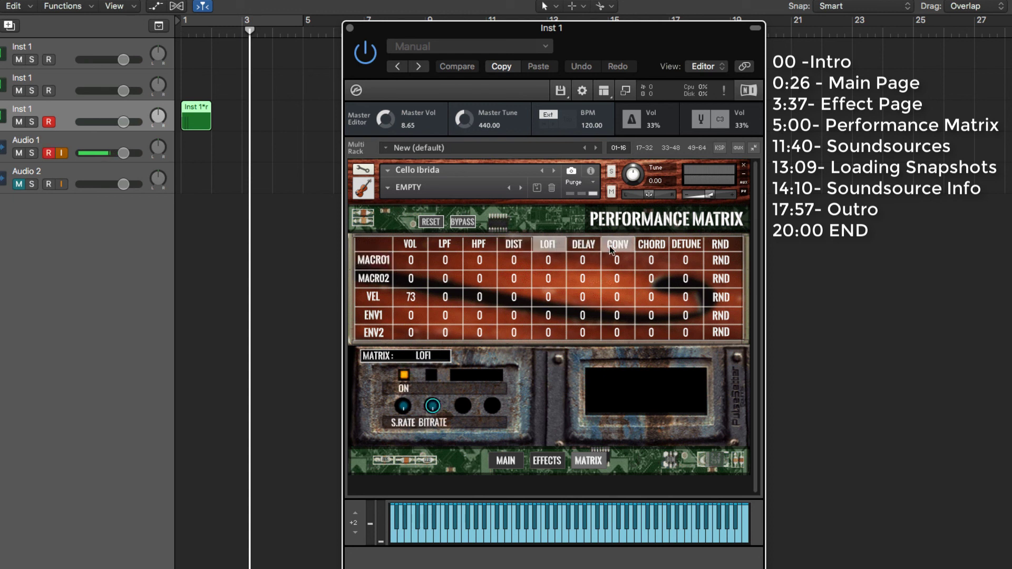
pyautogui.click(653, 245)
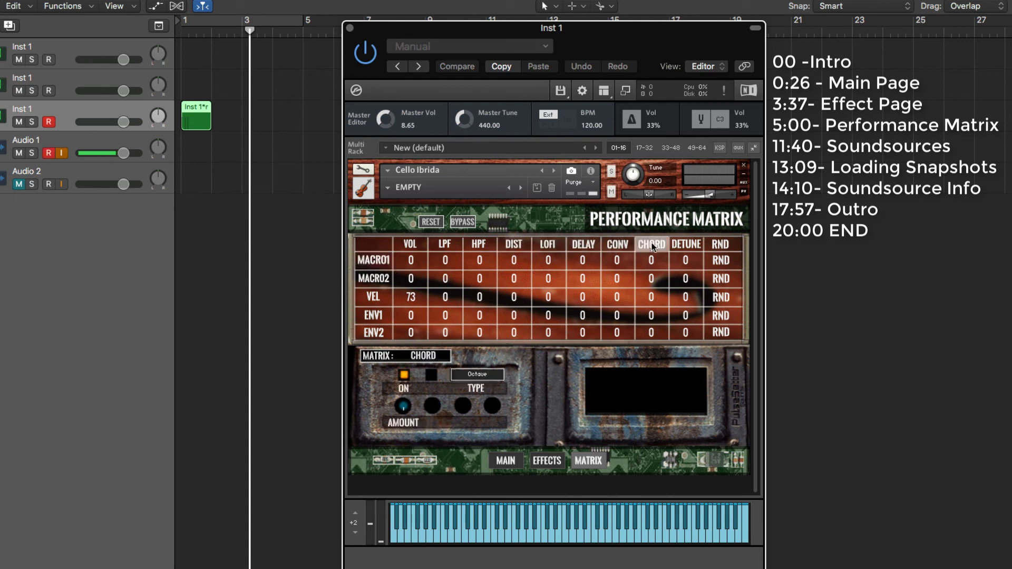
pyautogui.click(490, 379)
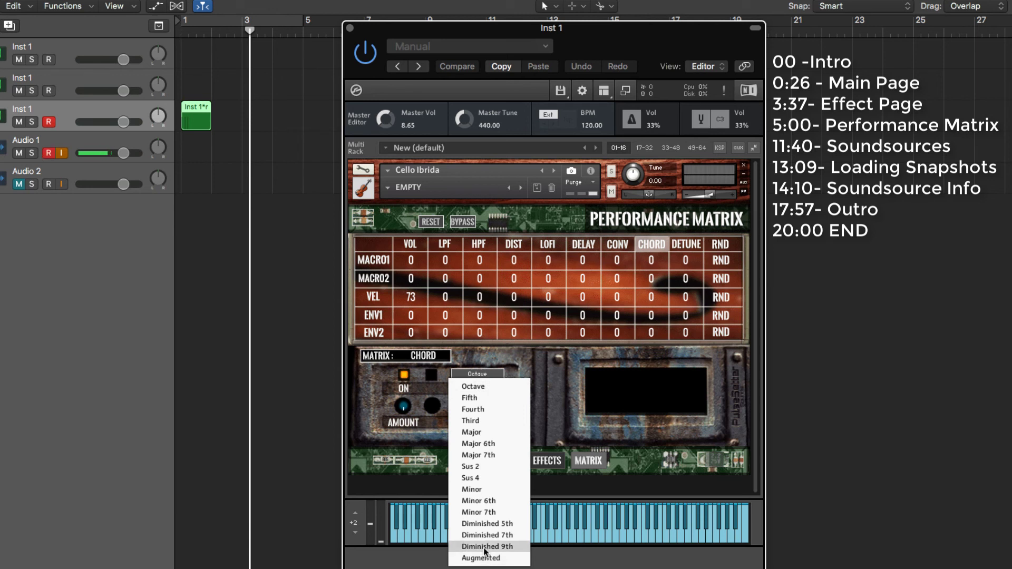
pyautogui.click(624, 410)
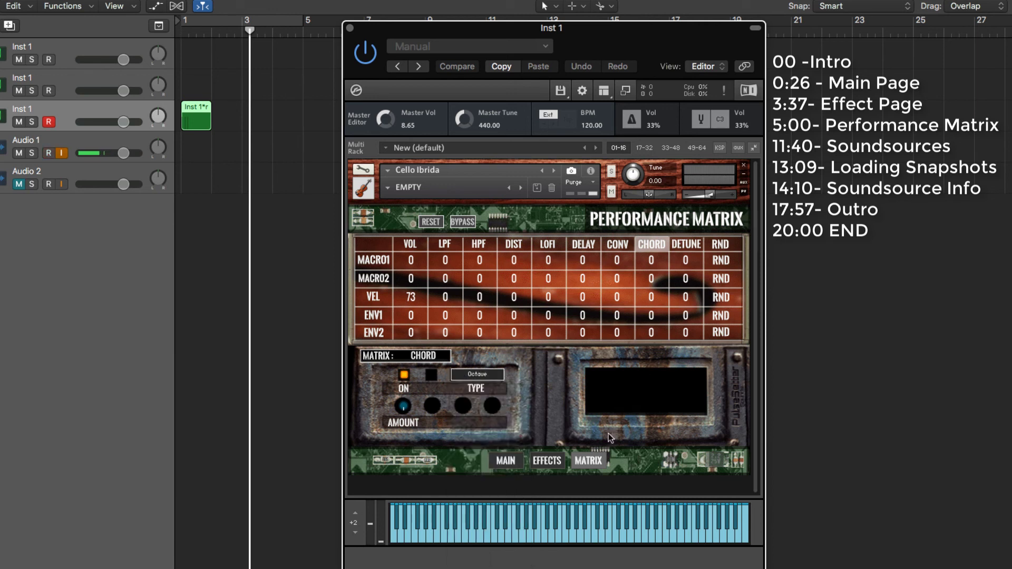
pyautogui.click(686, 247)
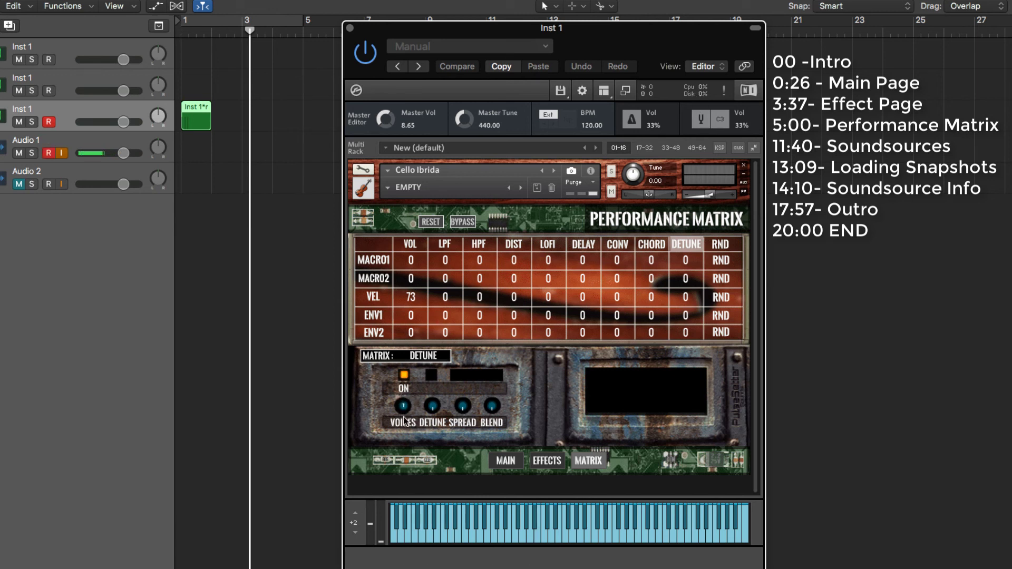
# Adjust the Macro2 controls and route Macro2 to distortion at 11 in the matrix
pyautogui.click(378, 272)
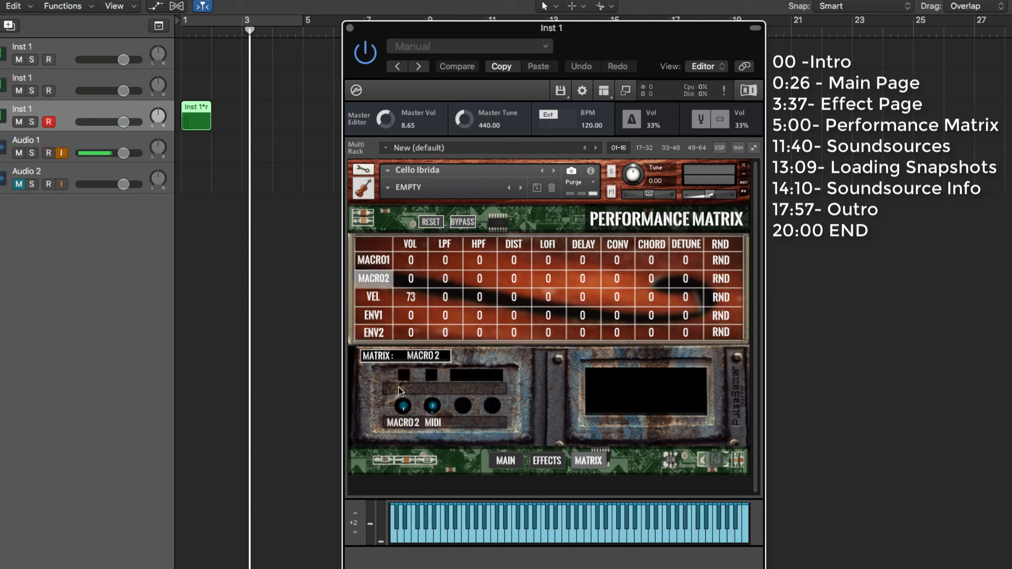
pyautogui.moveTo(407, 411); pyautogui.dragTo(439, 405)
pyautogui.click(374, 278)
pyautogui.moveTo(517, 277); pyautogui.dragTo(518, 272)
pyautogui.moveTo(425, 281); pyautogui.dragTo(417, 287)
# View the settings of the Env1, Env2, Macro2 and Macro1 modulation sources
pyautogui.click(374, 316)
pyautogui.click(374, 332)
pyautogui.click(375, 278)
pyautogui.click(375, 260)
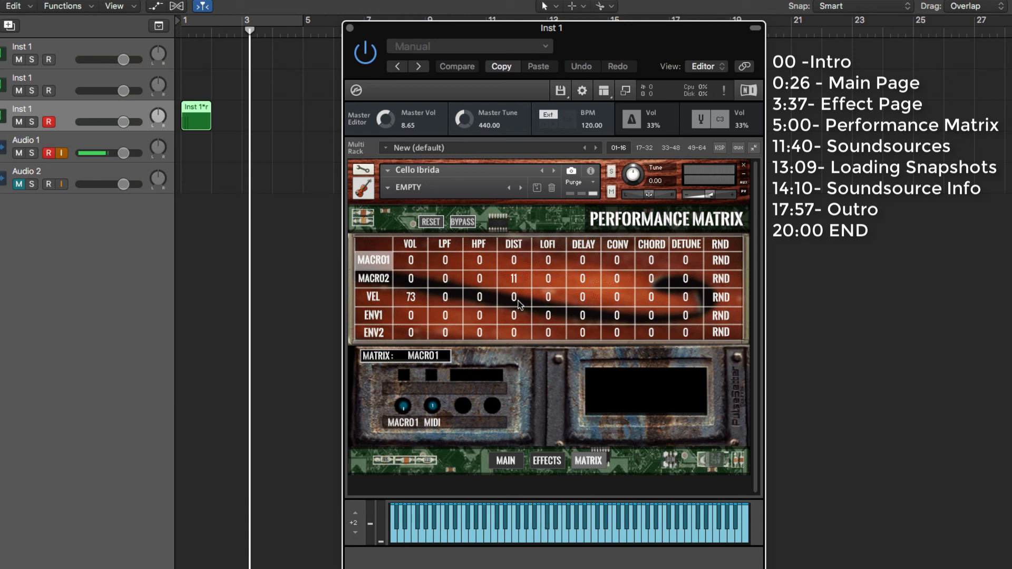
# Try the velocity-to-distortion amount and toggle the low-pass filter in the matrix
pyautogui.moveTo(519, 304)
pyautogui.mouseDown()
pyautogui.moveTo(514, 295)
pyautogui.moveTo(522, 316)
pyautogui.mouseUp()
pyautogui.click(448, 305)
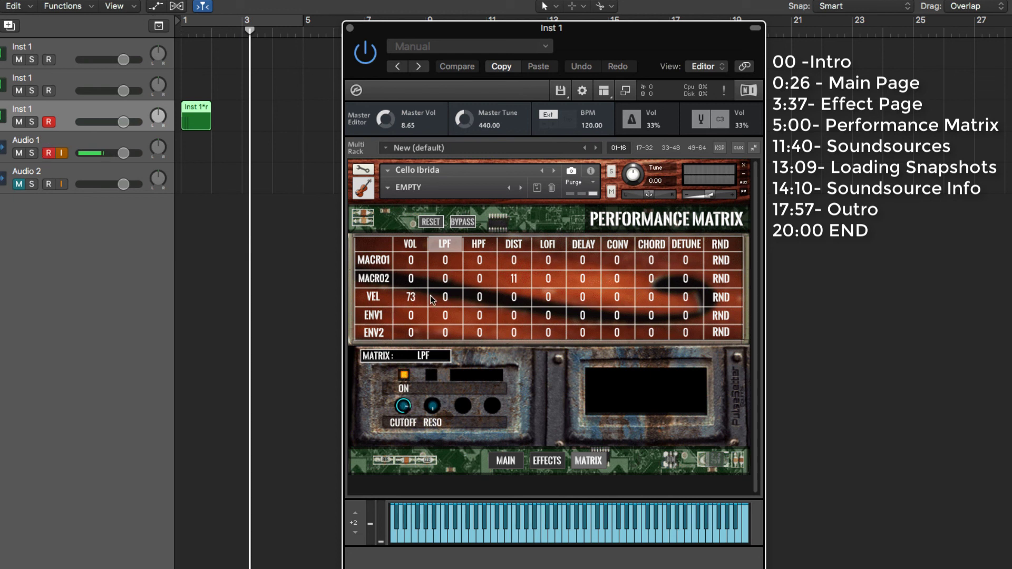
pyautogui.click(405, 375)
# Browse the convolution types, from real spaces to sound design and rhythmic ones, and keep Symphony Hall
pyautogui.click(627, 244)
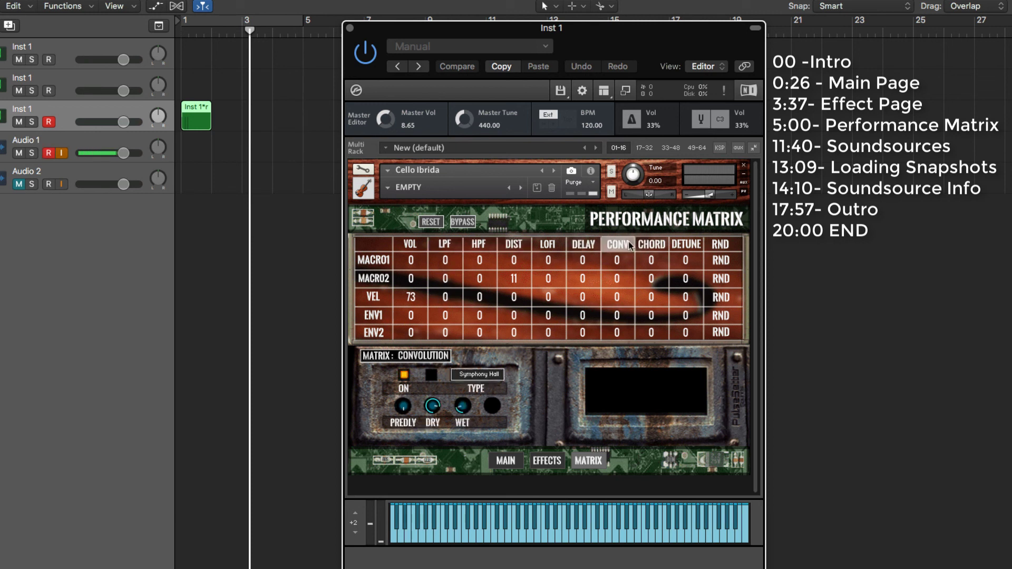
pyautogui.click(478, 376)
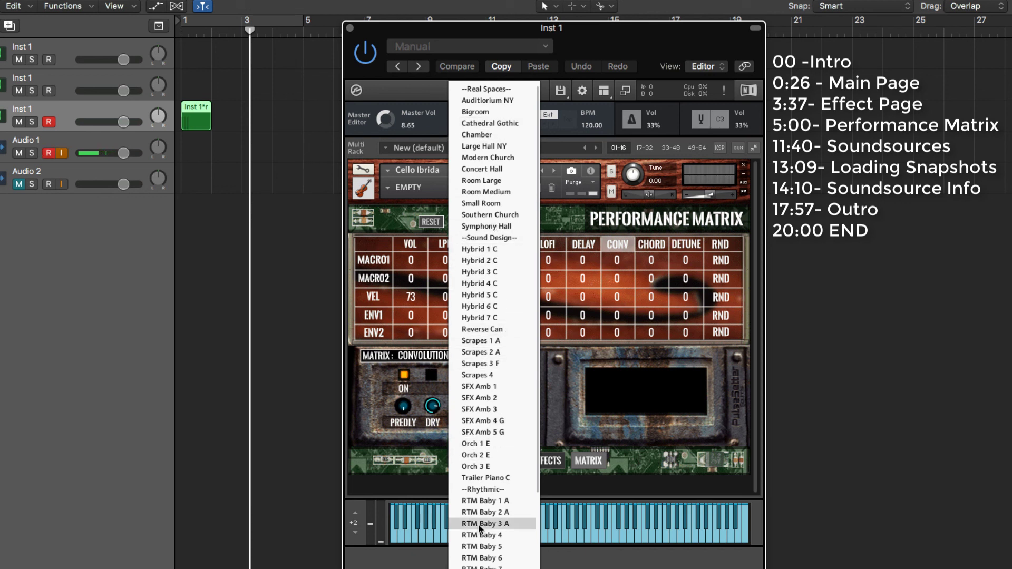
pyautogui.scroll(-2, 485, 525)
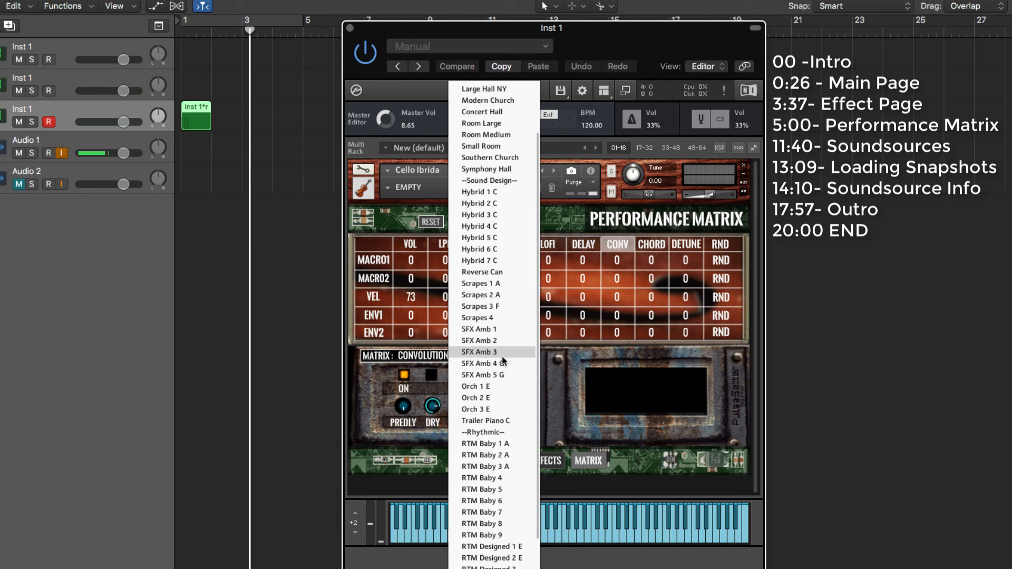
pyautogui.click(619, 401)
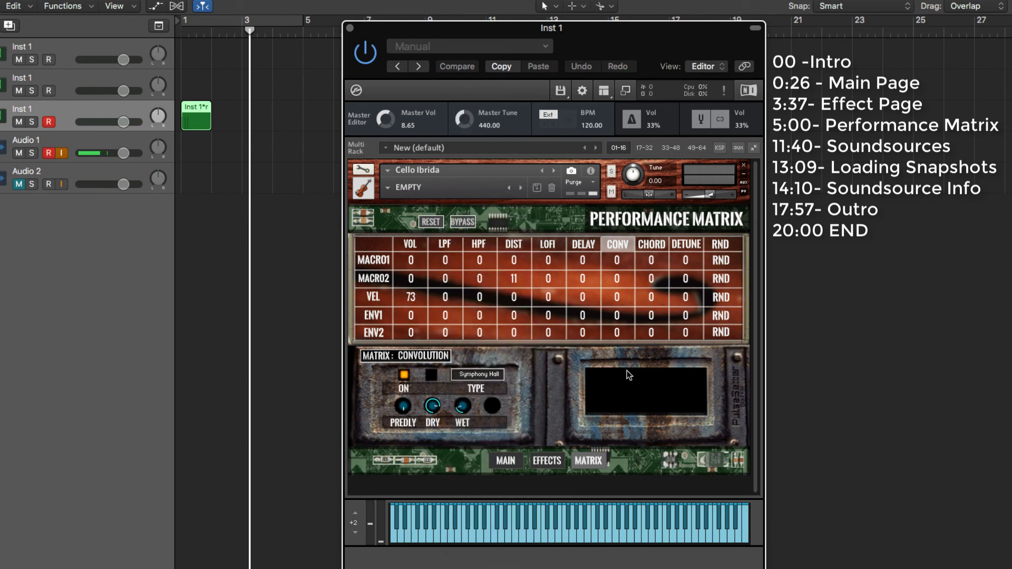
# View the matrix settings of Chord, Env1 and Env2
pyautogui.click(651, 246)
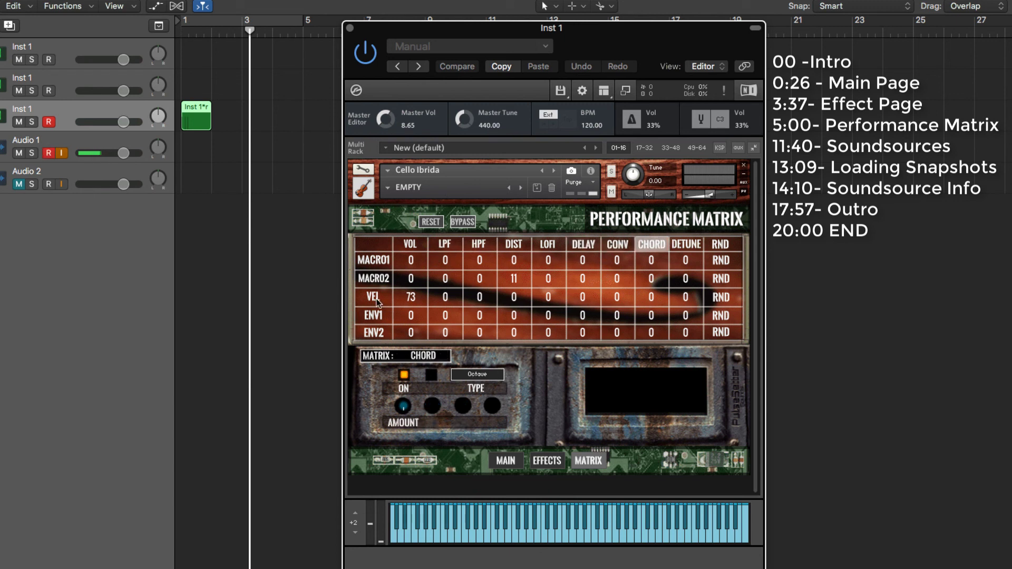
pyautogui.click(373, 315)
pyautogui.click(376, 333)
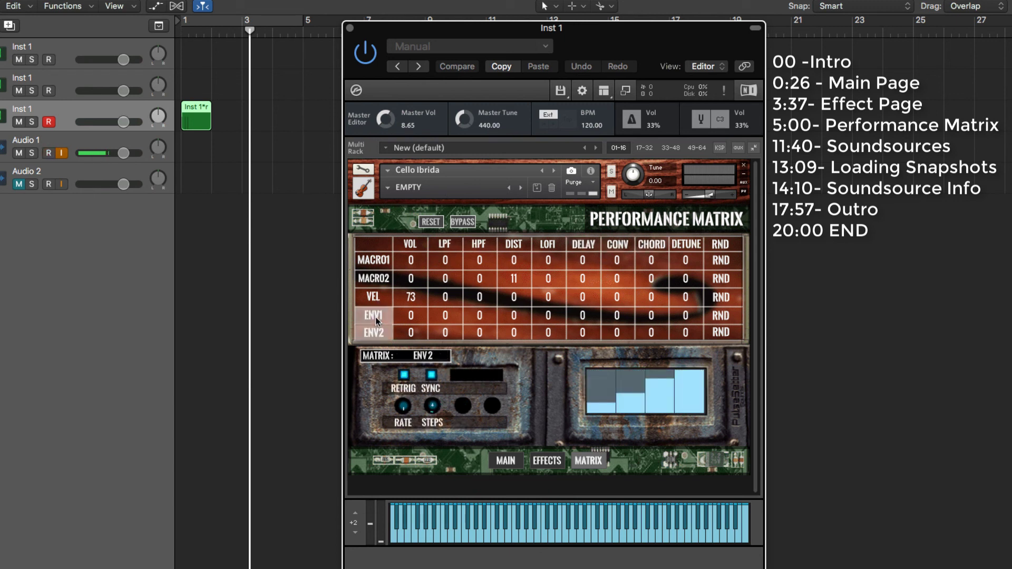
# Shape Env1 as a rising-then-falling step curve with a higher rate, and route it to distortion at 100
pyautogui.click(375, 318)
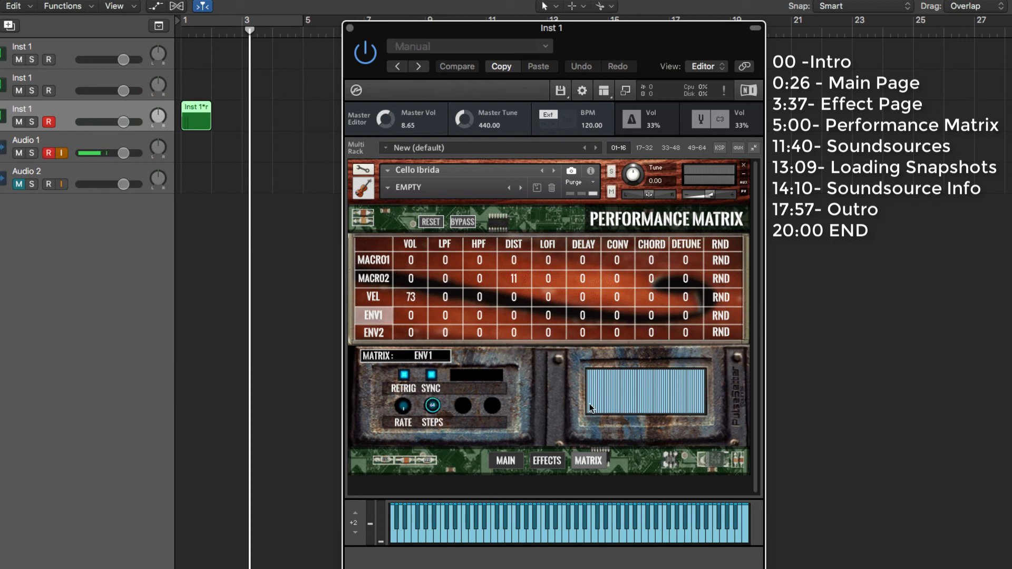
pyautogui.moveTo(629, 381)
pyautogui.mouseDown()
pyautogui.moveTo(685, 385)
pyautogui.moveTo(576, 413)
pyautogui.moveTo(690, 399)
pyautogui.moveTo(729, 425)
pyautogui.moveTo(597, 405)
pyautogui.moveTo(606, 391)
pyautogui.mouseUp()
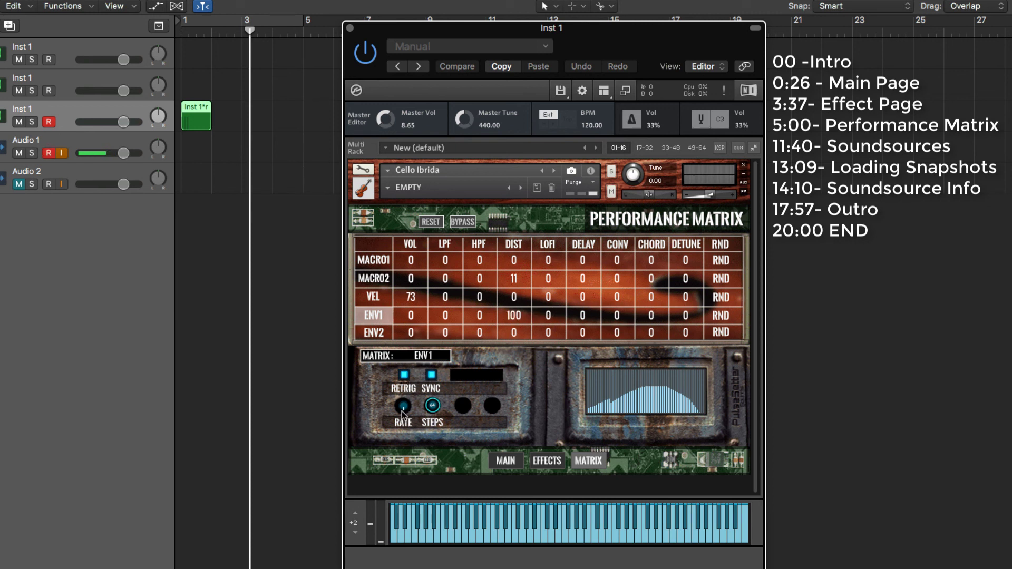
pyautogui.moveTo(403, 406); pyautogui.dragTo(405, 356)
pyautogui.moveTo(630, 378)
pyautogui.mouseDown()
pyautogui.moveTo(650, 369)
pyautogui.moveTo(697, 416)
pyautogui.mouseUp()
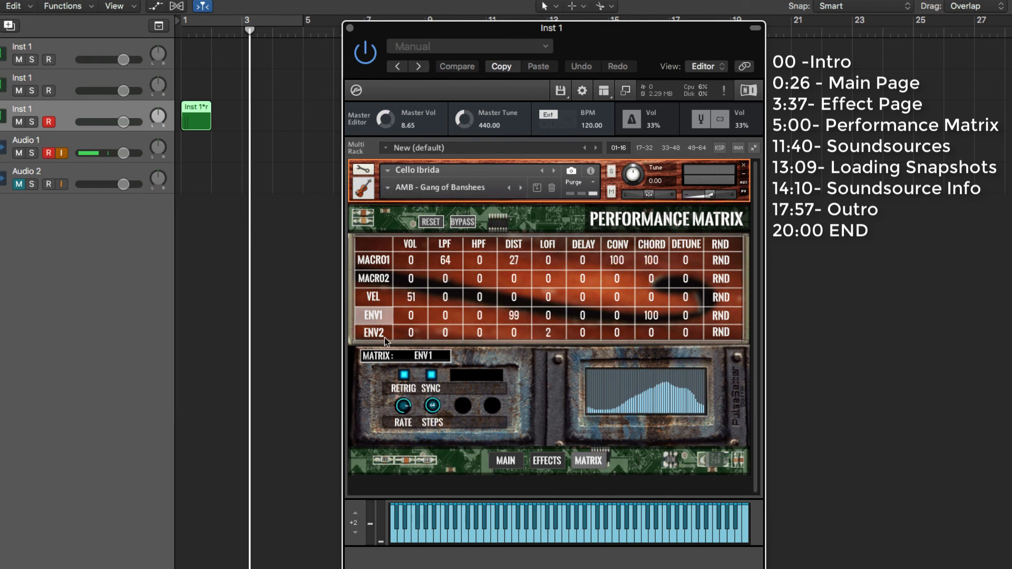
# Display Env2's settings, randomize Macro1's modulation amounts several times, and reset the whole matrix
pyautogui.click(371, 331)
pyautogui.click(381, 335)
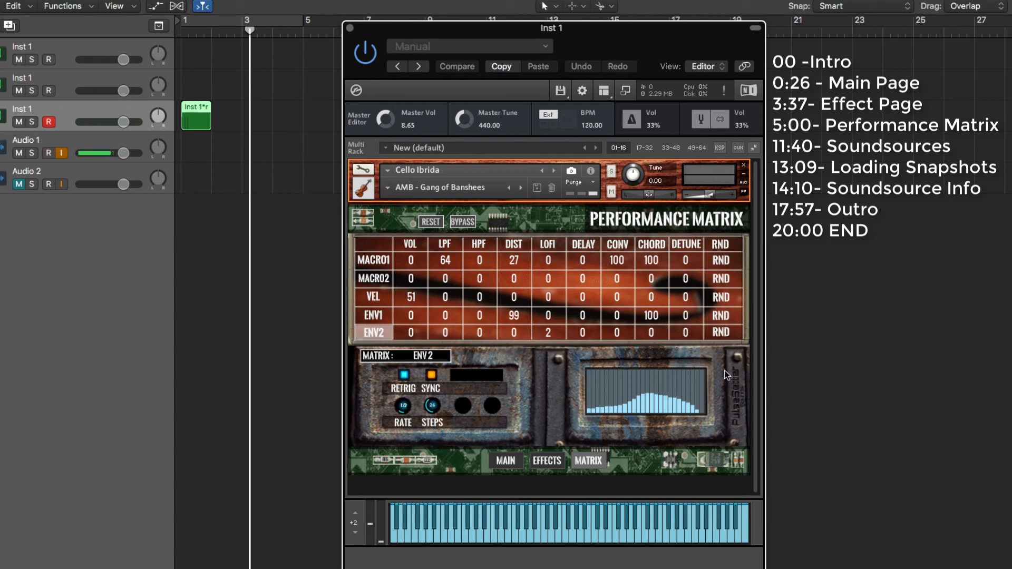
pyautogui.click(721, 261)
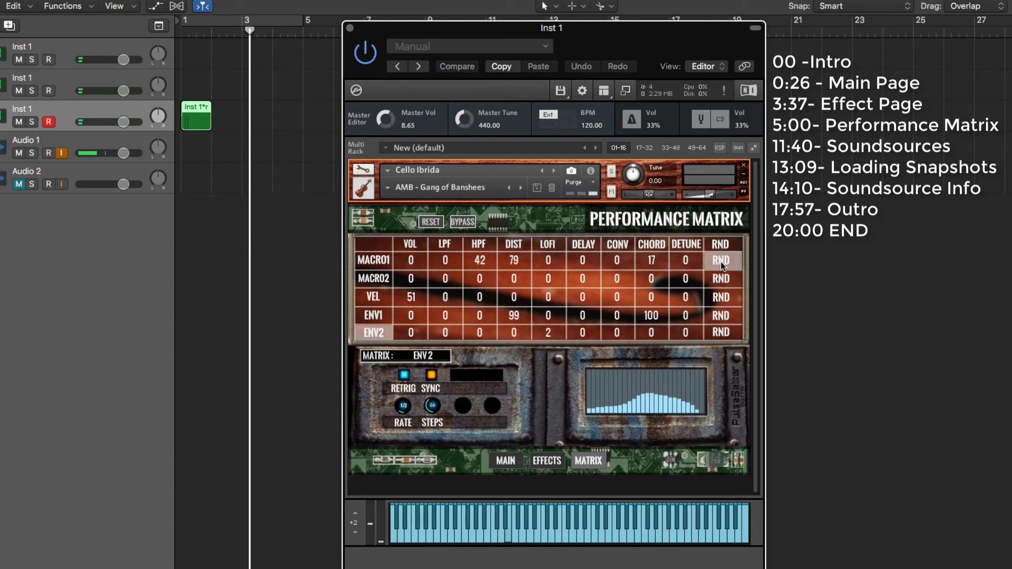
pyautogui.click(720, 261)
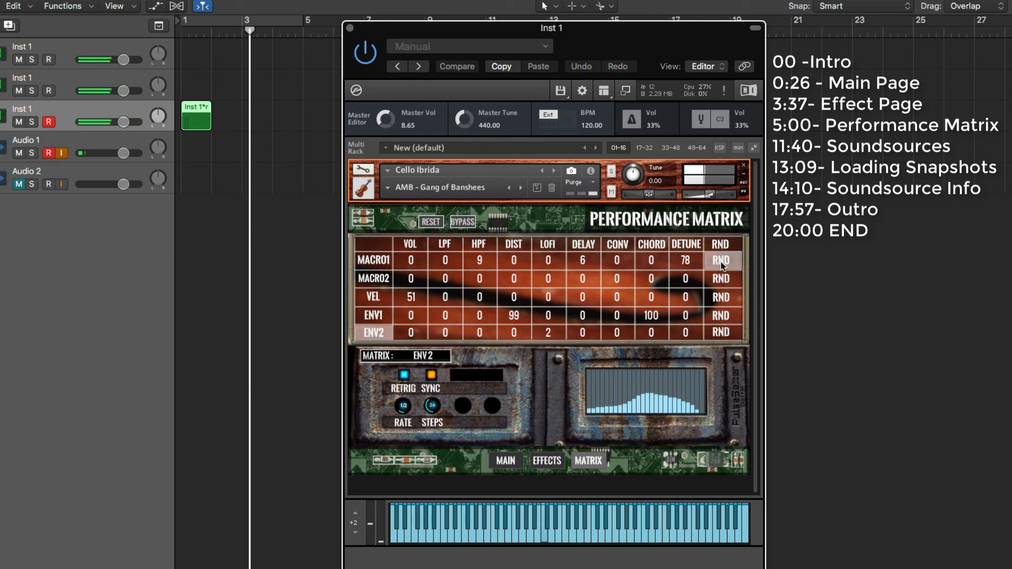
pyautogui.click(720, 261)
pyautogui.click(721, 261)
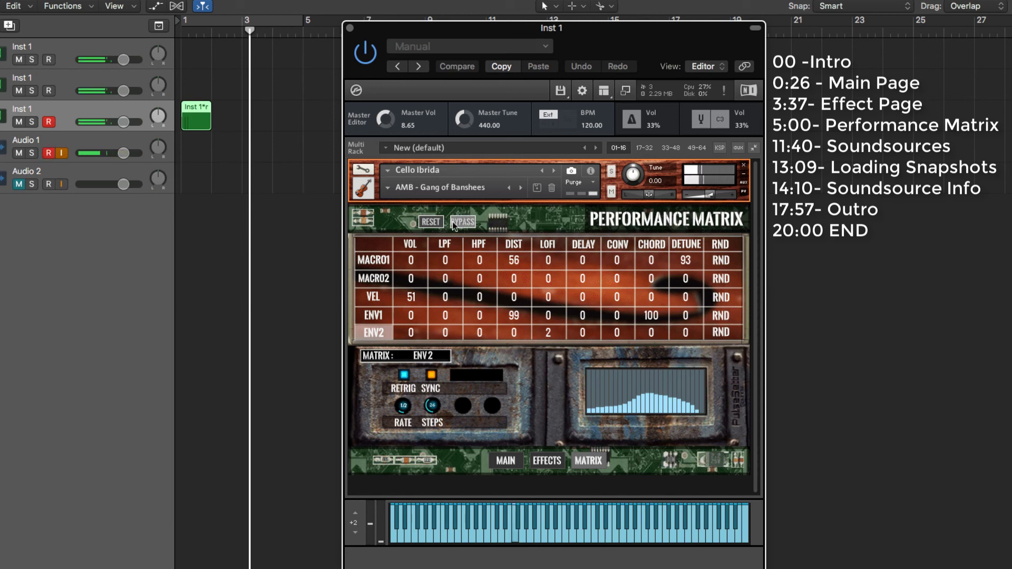
pyautogui.click(431, 221)
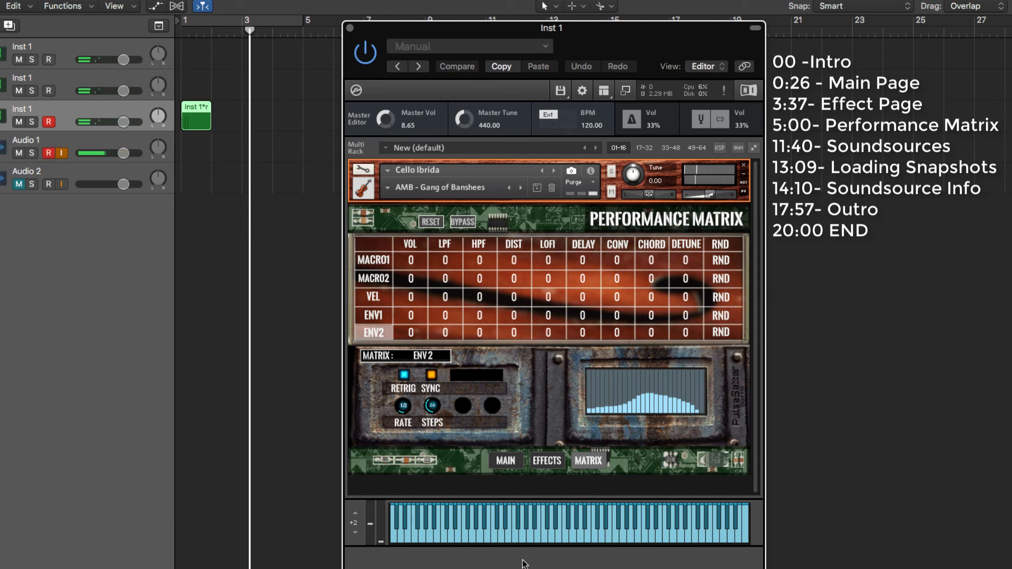
# Switch between the Main page and the Performance Matrix, ending on the Main page
pyautogui.click(504, 463)
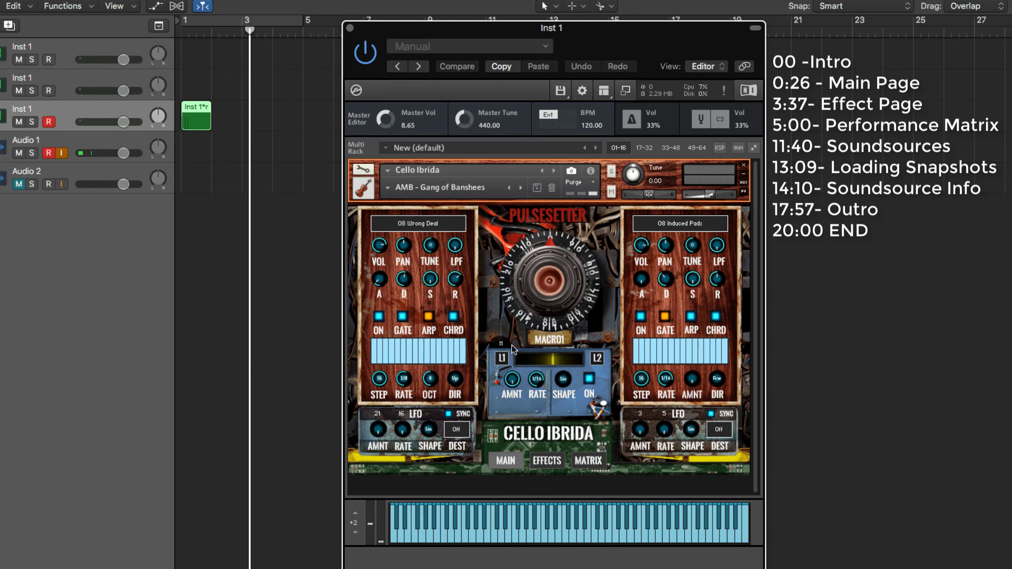
pyautogui.click(589, 460)
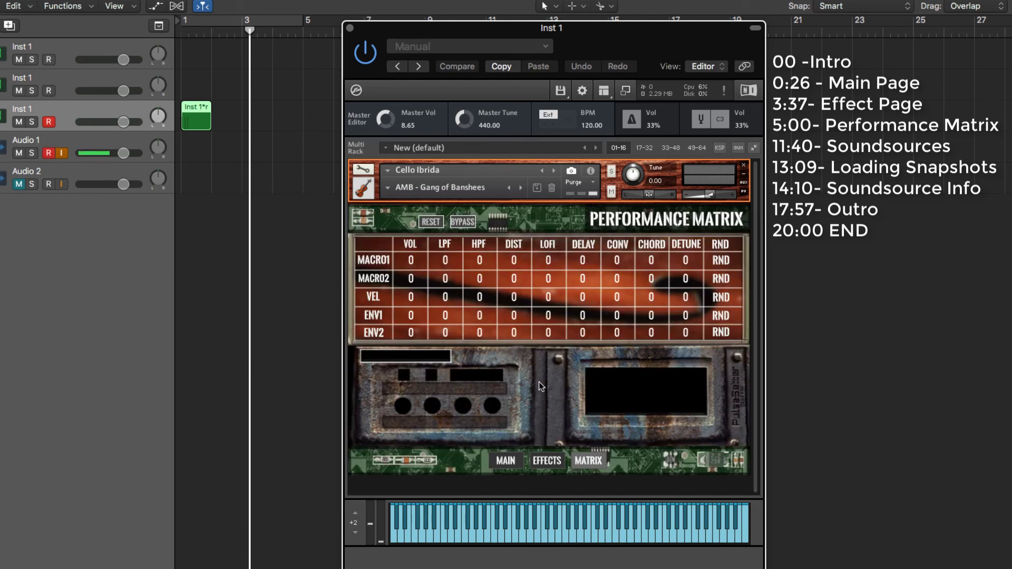
pyautogui.click(505, 462)
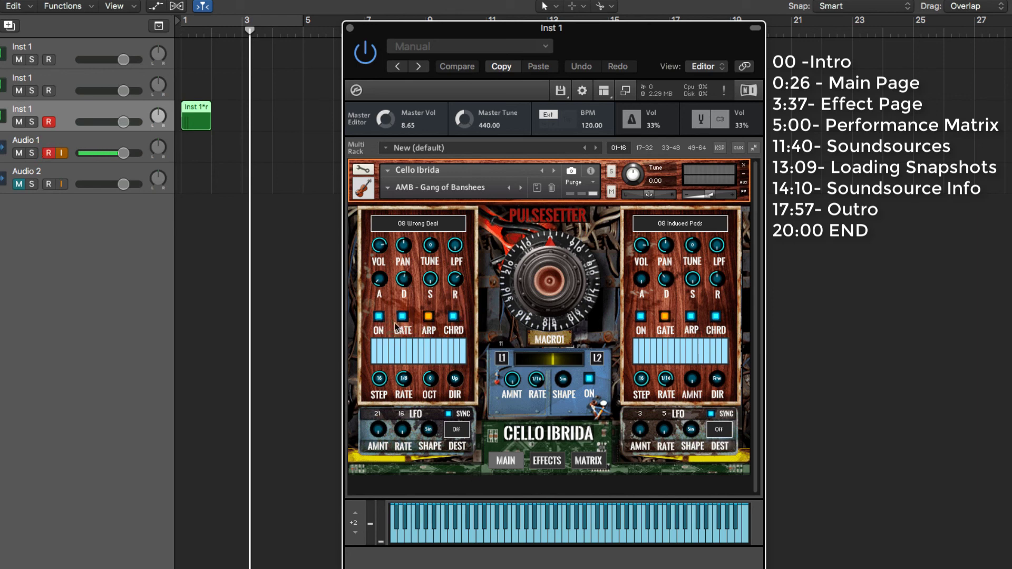
# Turn on layer 1's sequencer and draw an uneven pattern across its steps
pyautogui.click(396, 182)
pyautogui.click(482, 165)
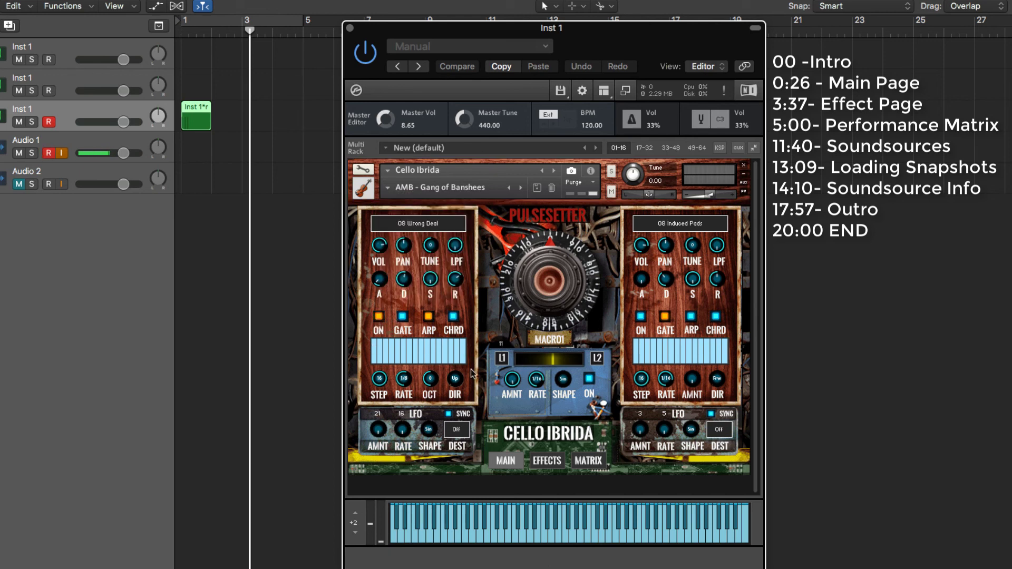
pyautogui.moveTo(377, 344)
pyautogui.mouseDown()
pyautogui.moveTo(428, 360)
pyautogui.moveTo(477, 350)
pyautogui.moveTo(382, 353)
pyautogui.mouseUp()
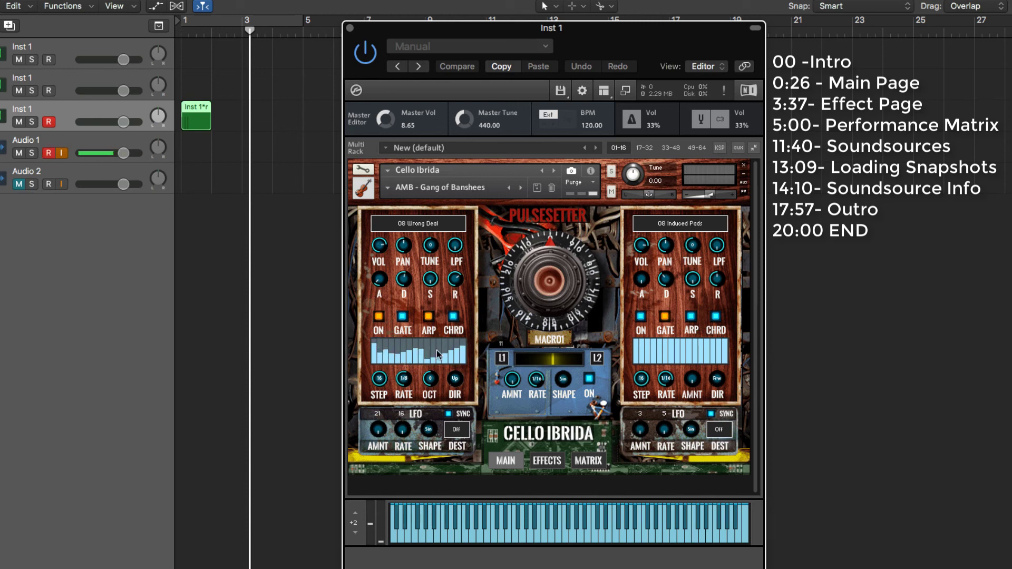
# Raise the velocity-to-volume amount in the matrix and redraw layer 1's step pattern on the Main page
pyautogui.click(589, 462)
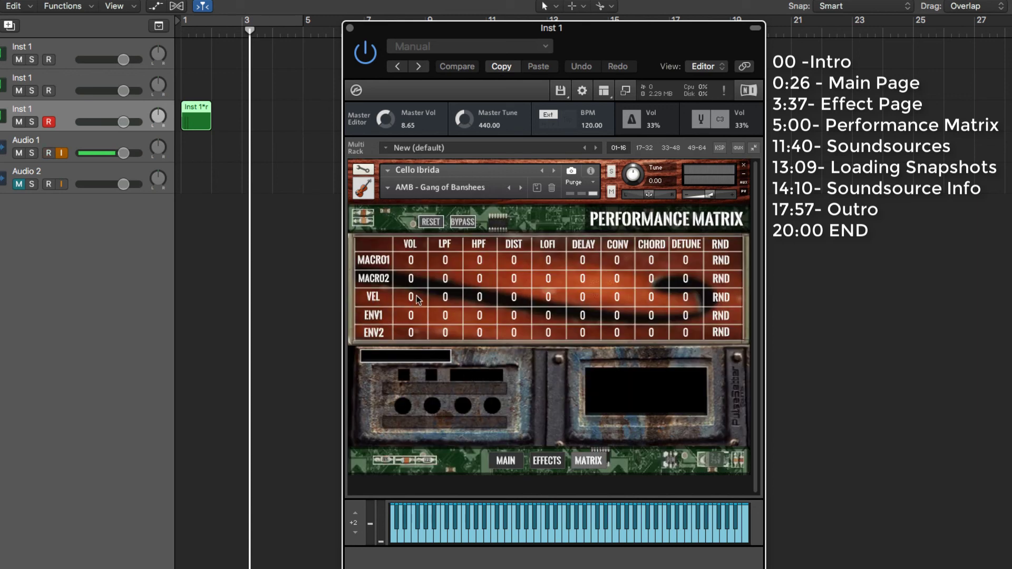
pyautogui.moveTo(419, 299); pyautogui.dragTo(420, 230)
pyautogui.click(506, 460)
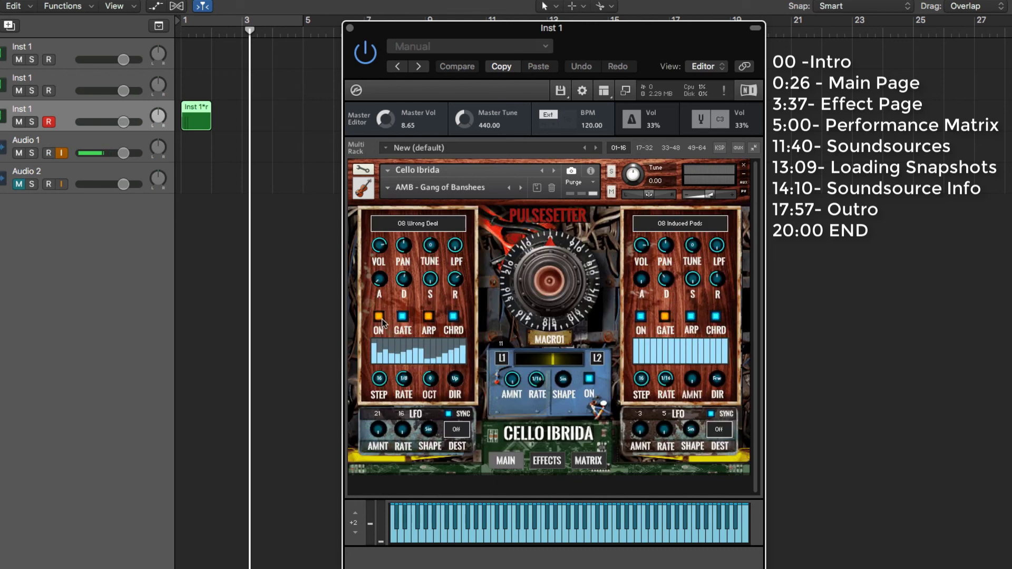
pyautogui.moveTo(372, 341); pyautogui.dragTo(479, 365)
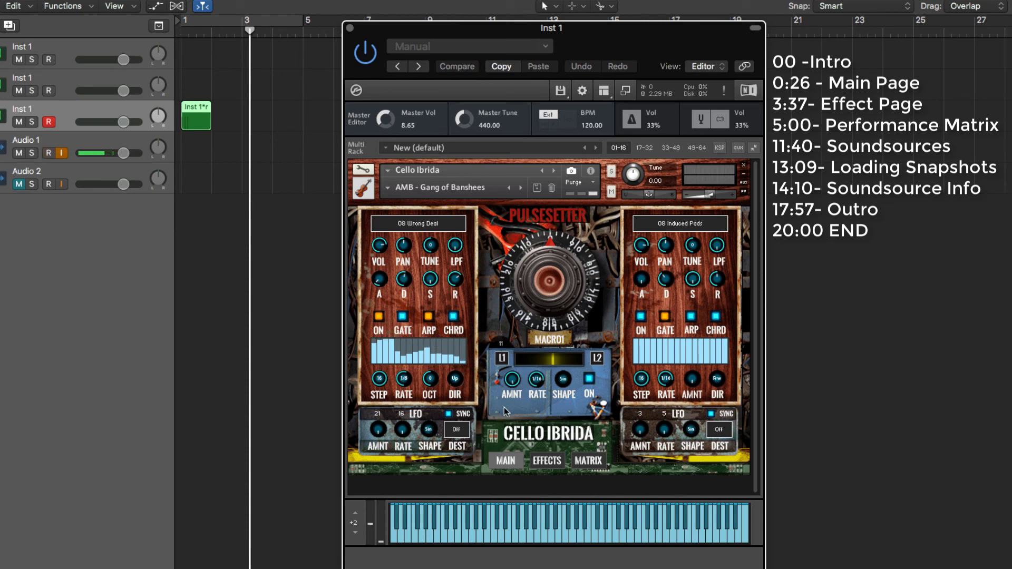
# Load the snapshot PULSE - Something Odd and adjust its velocity-to-volume amount in the matrix
pyautogui.click(389, 188)
pyautogui.click(525, 246)
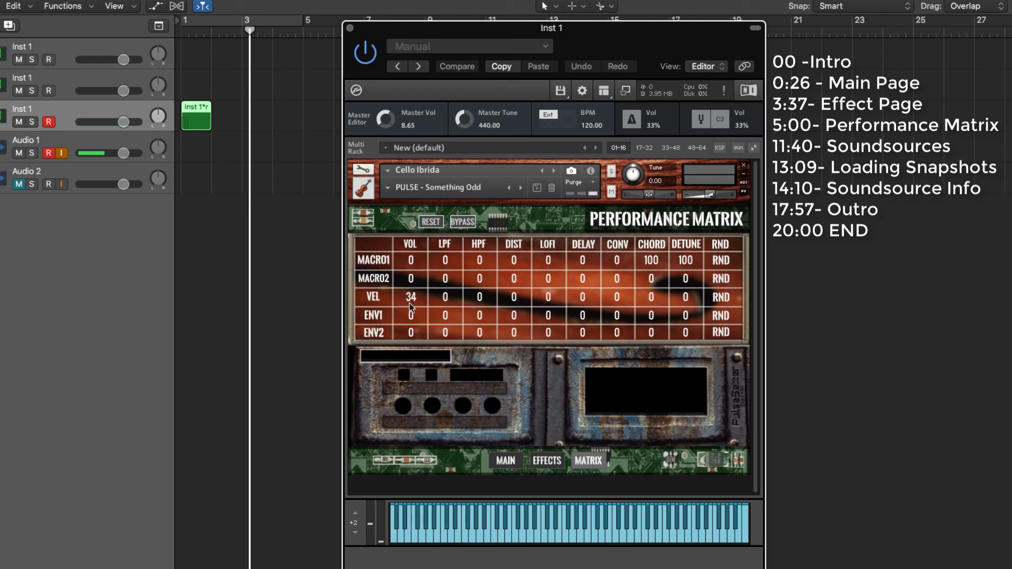
pyautogui.moveTo(399, 299); pyautogui.dragTo(410, 304)
# Return to the Main page and adjust the second half of layer 1's step pattern
pyautogui.click(491, 459)
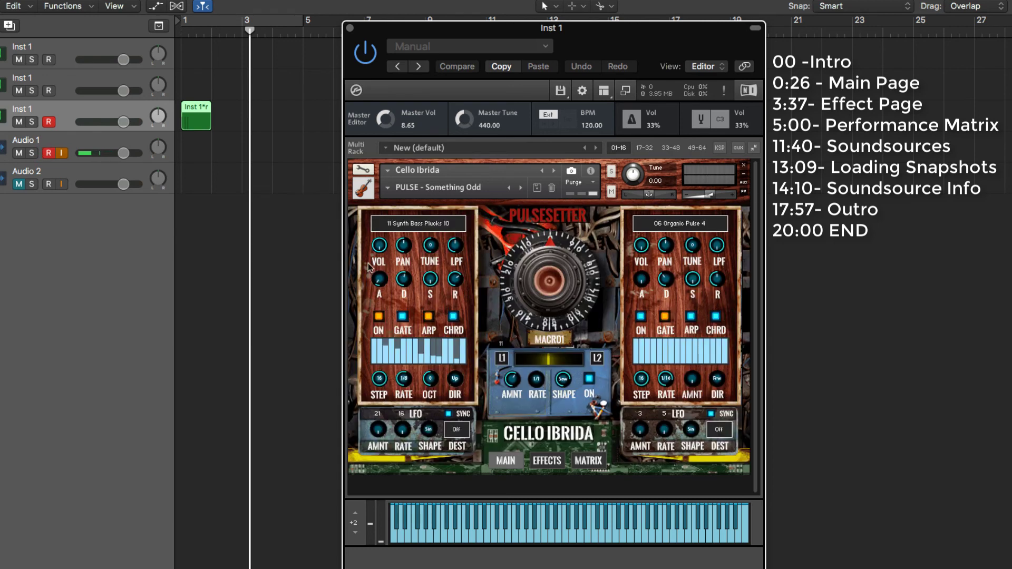
pyautogui.moveTo(401, 350)
pyautogui.mouseDown()
pyautogui.moveTo(381, 346)
pyautogui.moveTo(463, 356)
pyautogui.mouseUp()
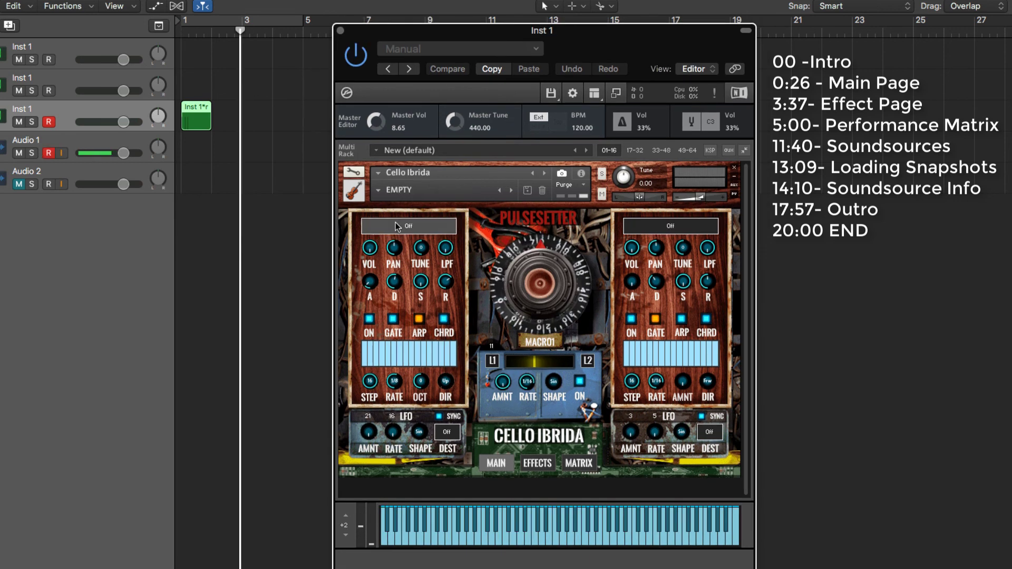
# Look through layer 1's soundsource list, from the Simple Sustain category down to Xtra, and close it without changing the source
pyautogui.click(399, 226)
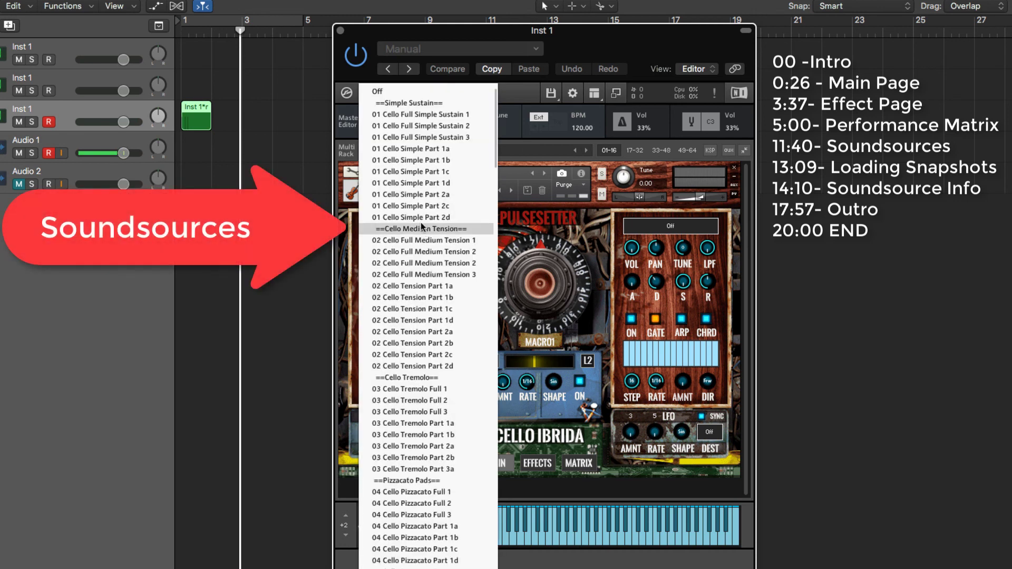
pyautogui.scroll(-20, 420, 381)
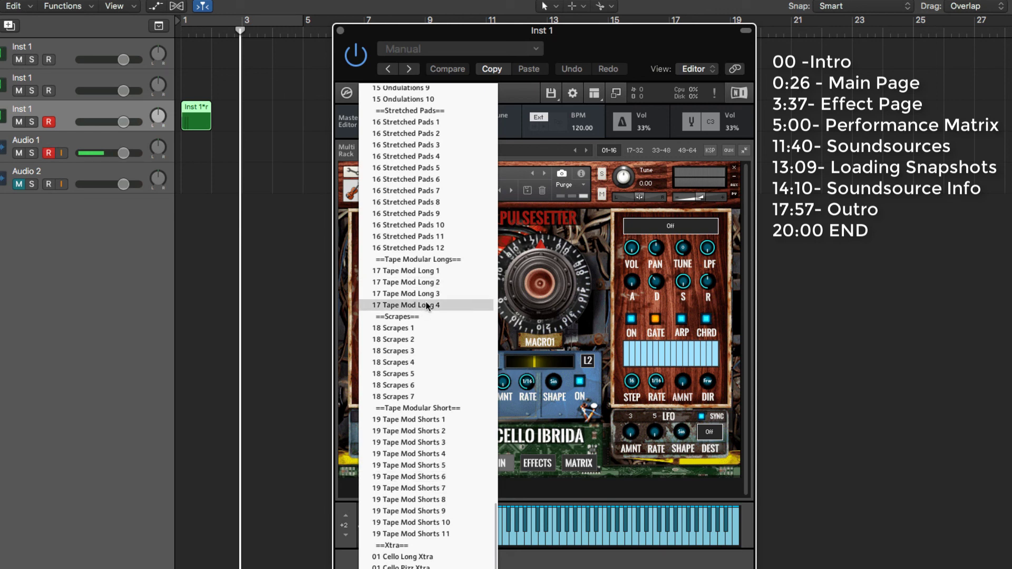
pyautogui.scroll(15, 413, 515)
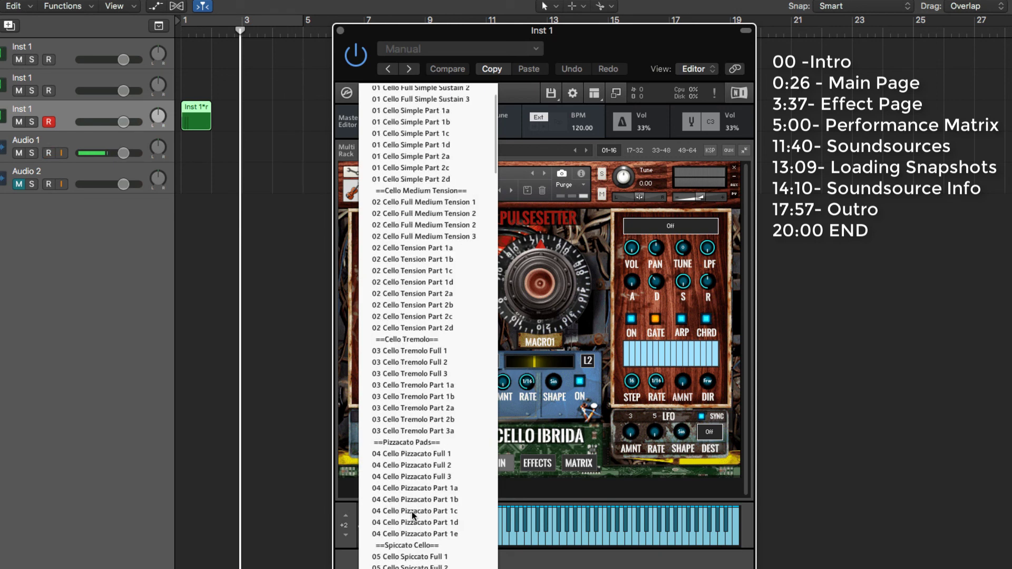
pyautogui.scroll(-11, 412, 388)
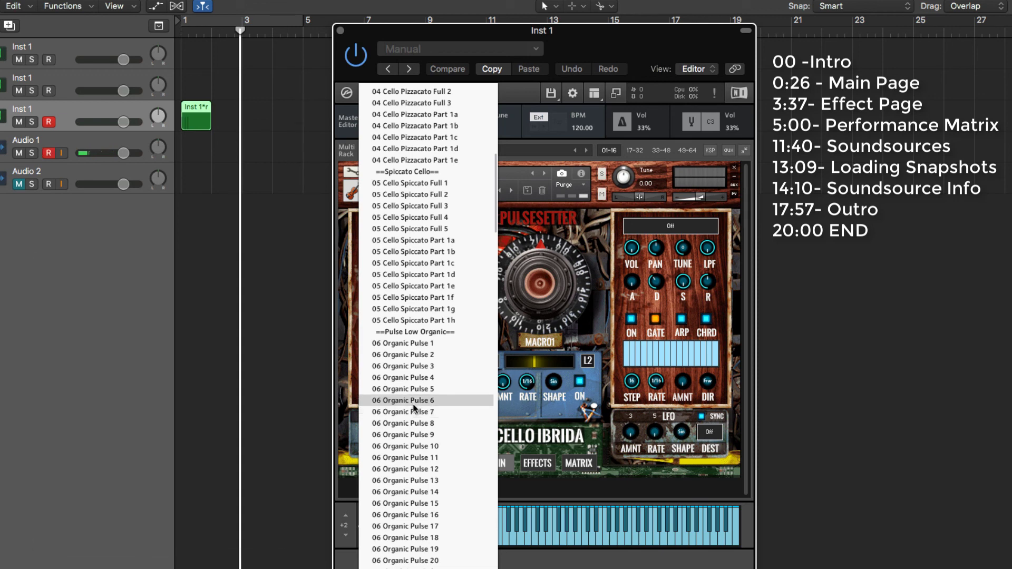
pyautogui.click(415, 411)
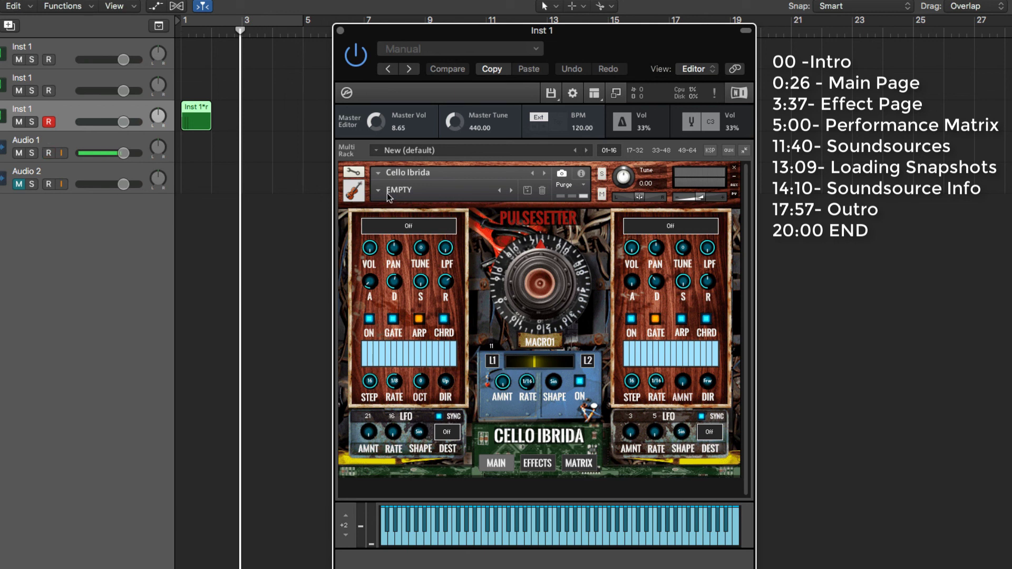
# Load the soundsource 07 Synth Low Pulse 4 into layer 1
pyautogui.click(417, 232)
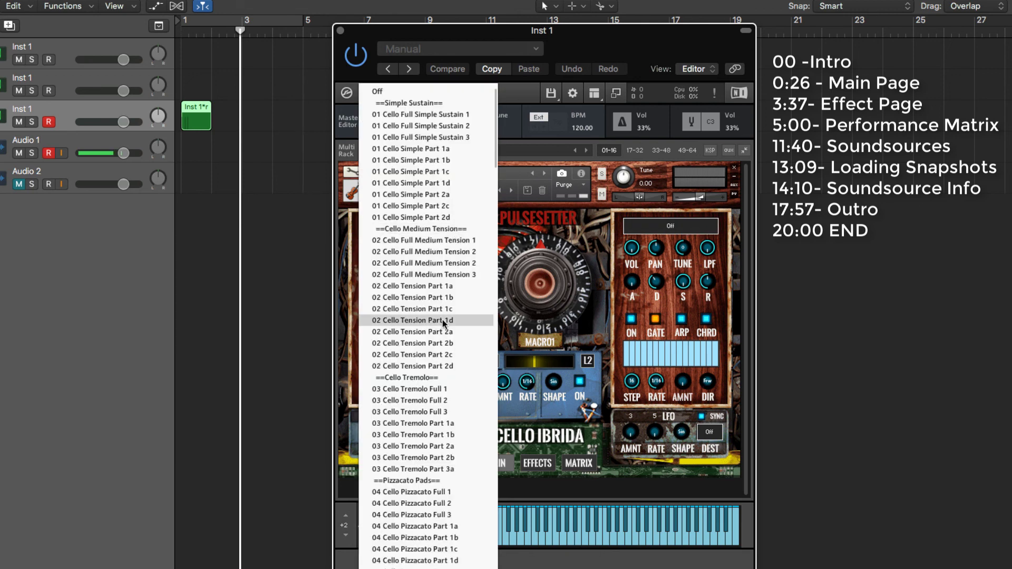
pyautogui.scroll(-10, 451, 313)
pyautogui.click(460, 309)
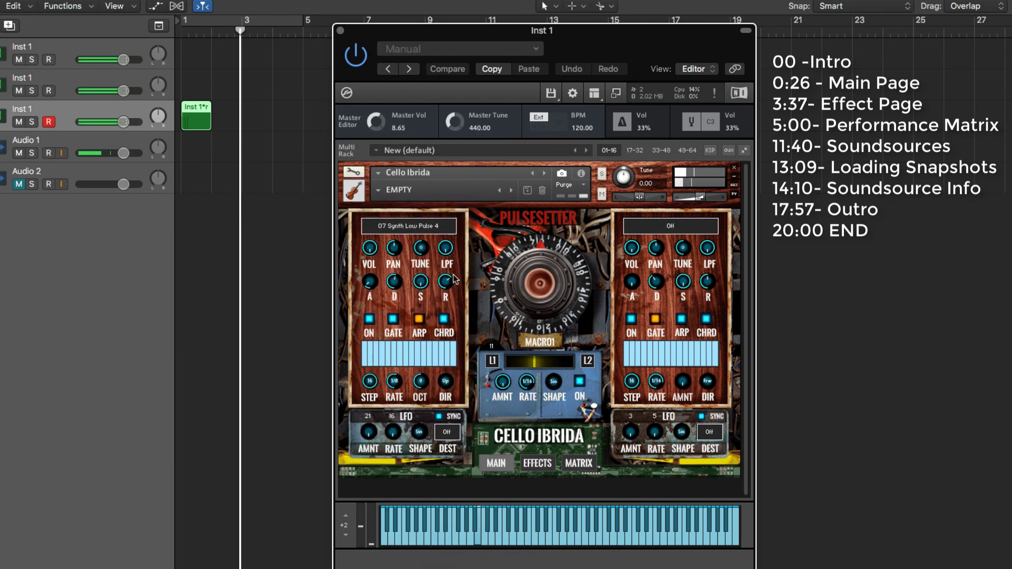
# Switch layer 1 to the soundsource 01 Cello Full Simple Sustain 2 and set it back to Off
pyautogui.click(407, 226)
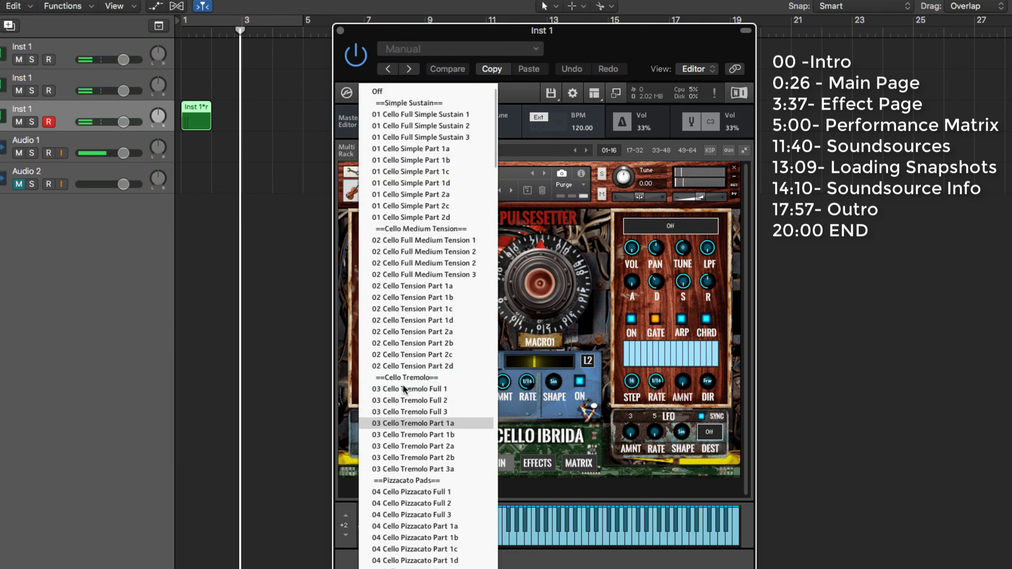
pyautogui.click(420, 127)
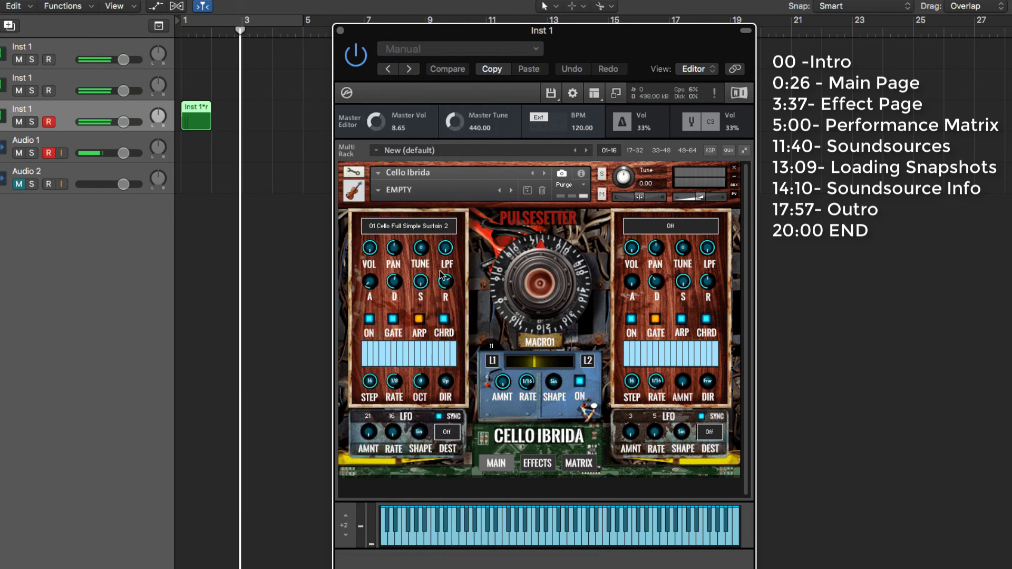
pyautogui.click(401, 228)
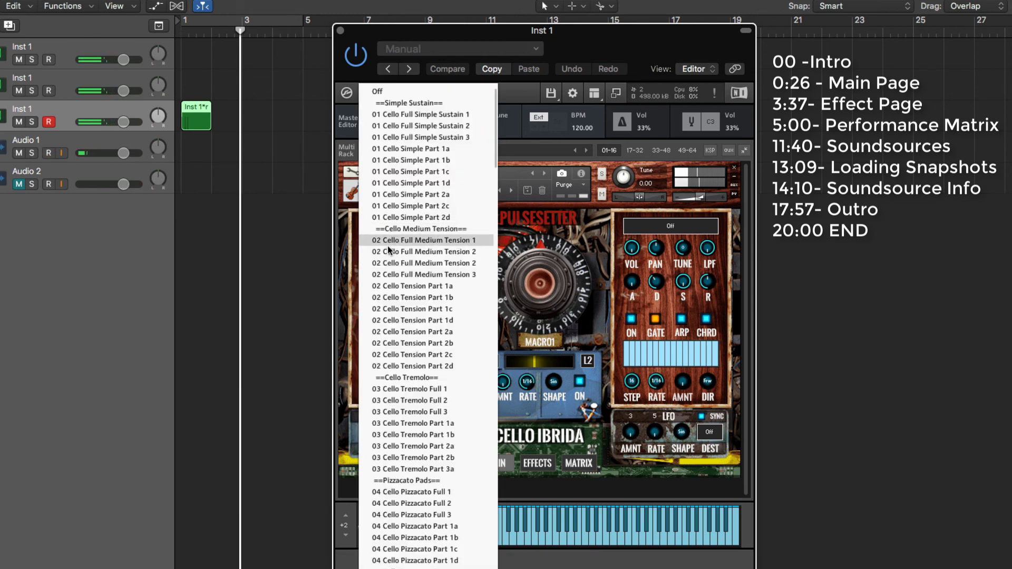
pyautogui.click(401, 93)
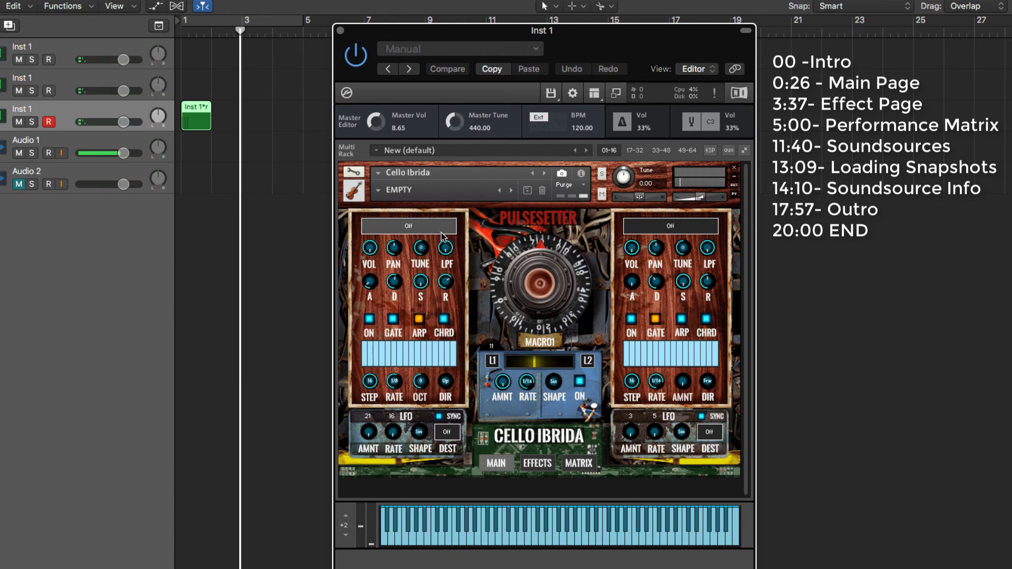
# Load the snapshots PULSE - Brushing Off and PULSE - Bubble Stacc in turn, adjusting the L1/L2 crossfade for each
pyautogui.click(379, 191)
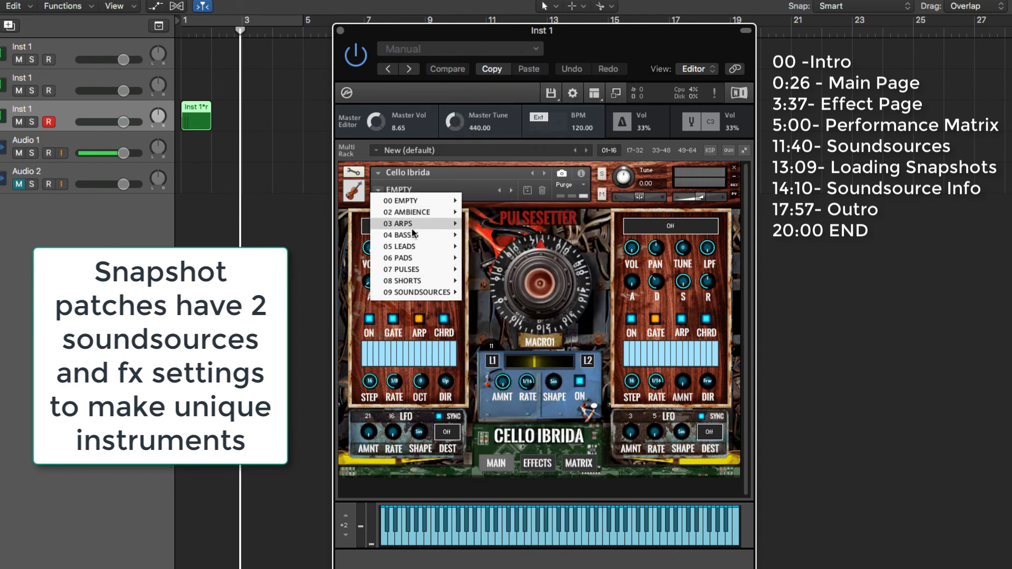
pyautogui.moveTo(412, 236)
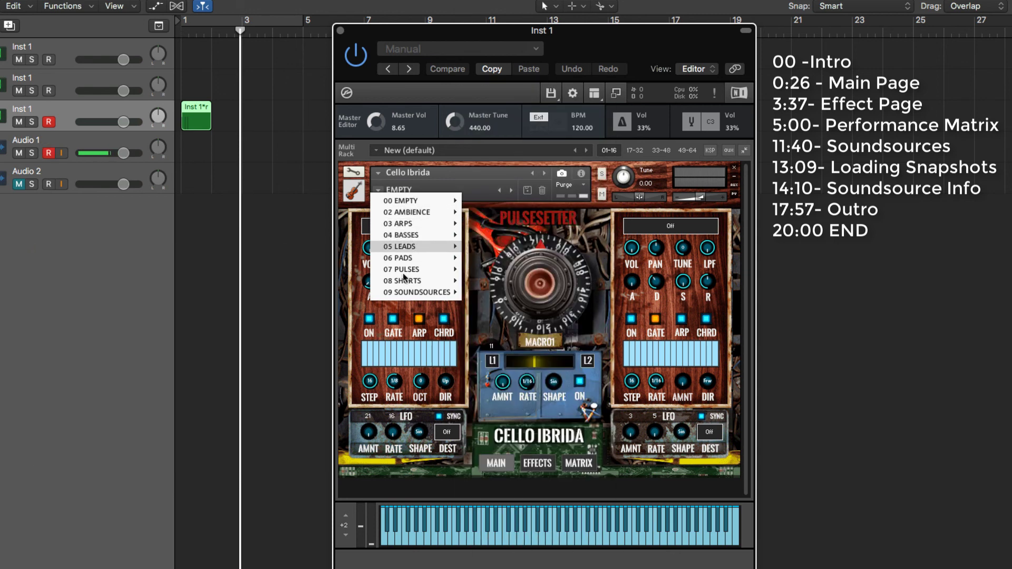
pyautogui.moveTo(402, 272)
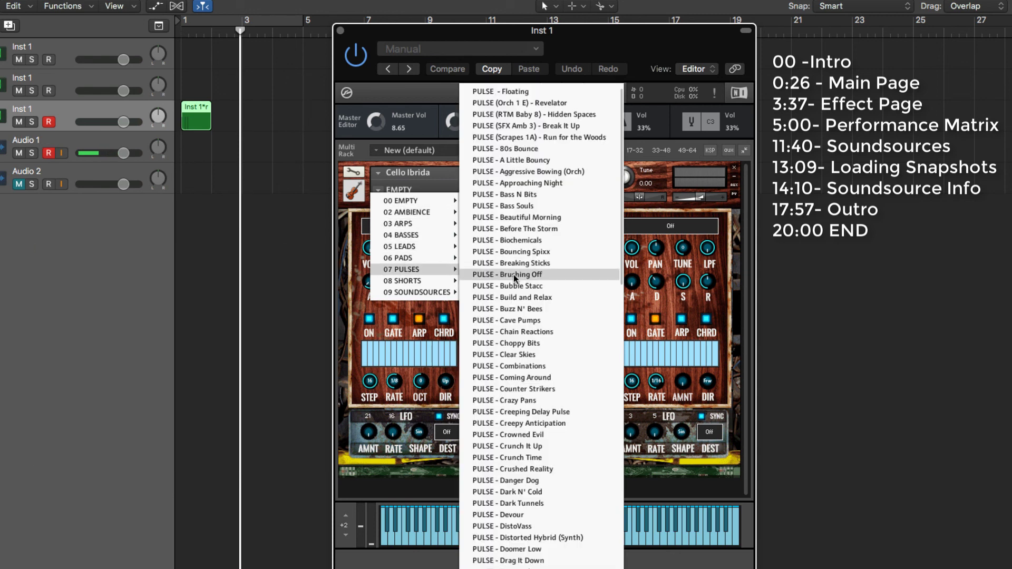
pyautogui.click(516, 274)
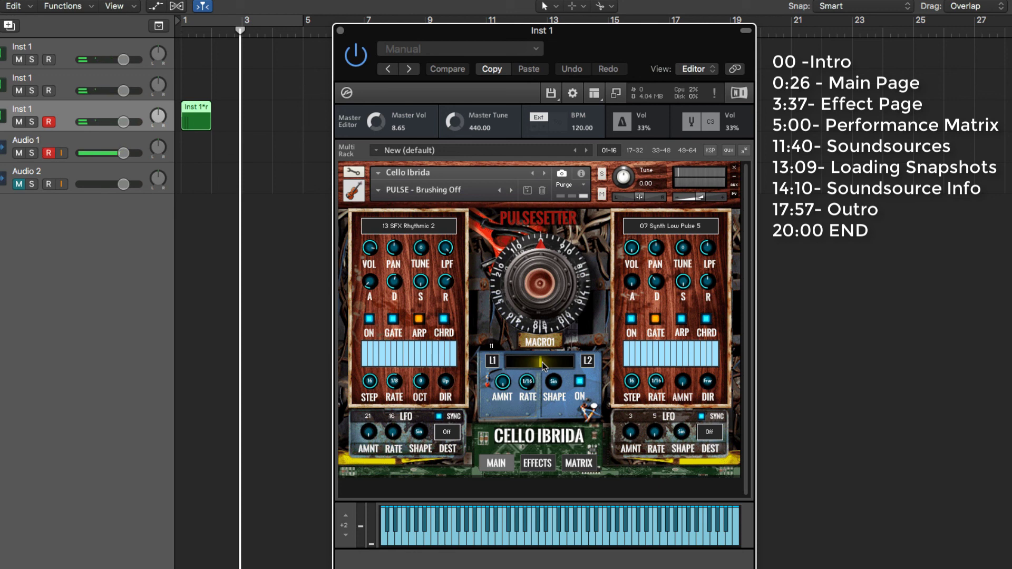
pyautogui.moveTo(542, 362)
pyautogui.mouseDown()
pyautogui.moveTo(562, 363)
pyautogui.moveTo(521, 363)
pyautogui.moveTo(546, 363)
pyautogui.mouseUp()
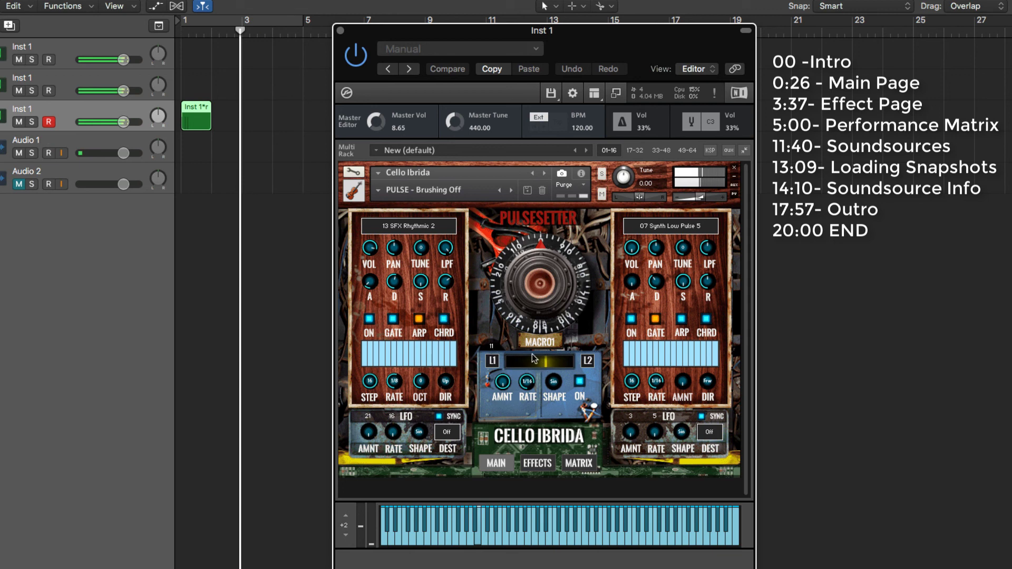
pyautogui.click(510, 190)
pyautogui.moveTo(535, 359)
pyautogui.mouseDown()
pyautogui.moveTo(559, 363)
pyautogui.moveTo(527, 363)
pyautogui.moveTo(542, 359)
pyautogui.mouseUp()
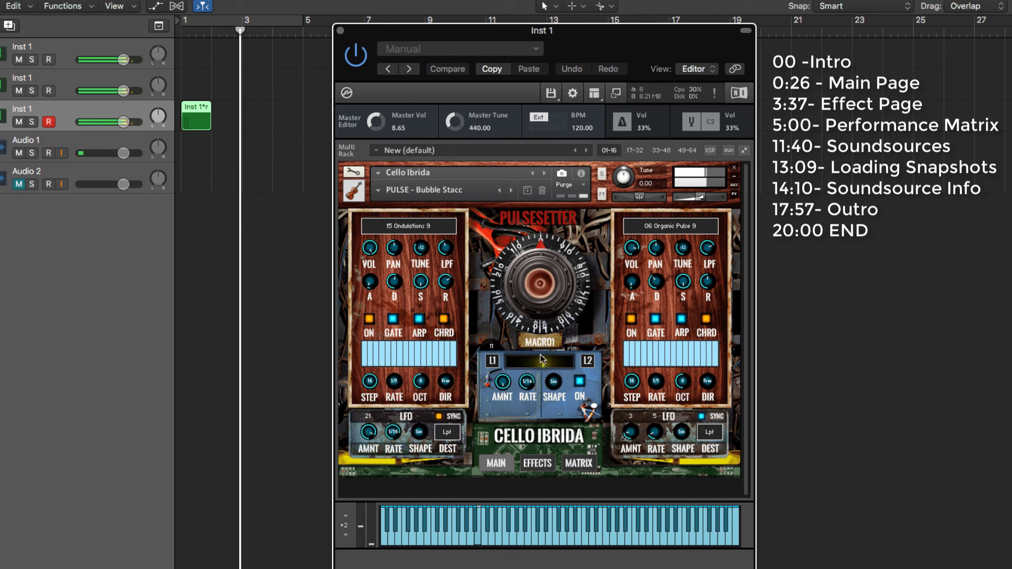
# Load the EMPTY snapshot and set the L1/L2 crossfade near the middle
pyautogui.click(378, 195)
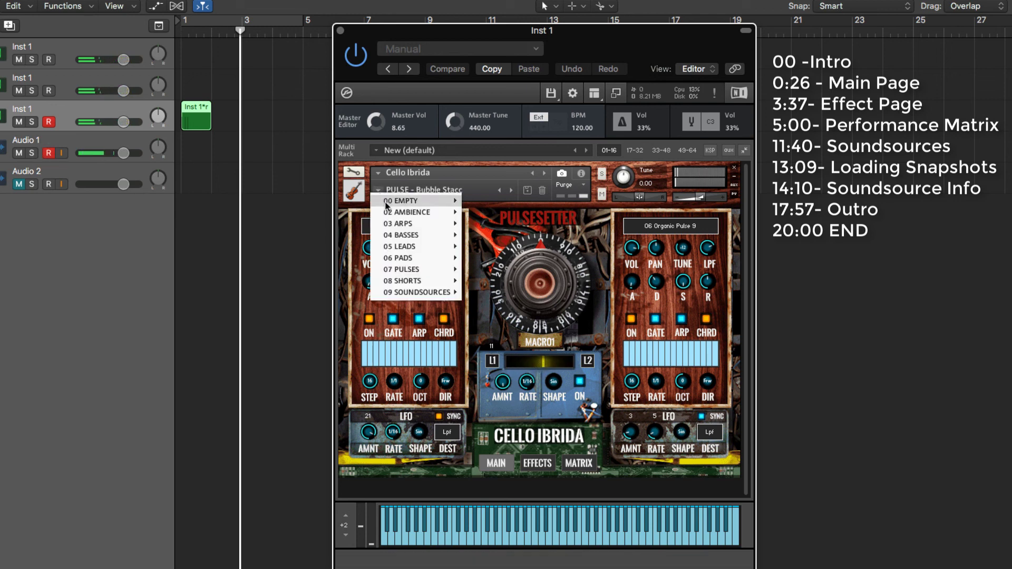
pyautogui.moveTo(392, 206)
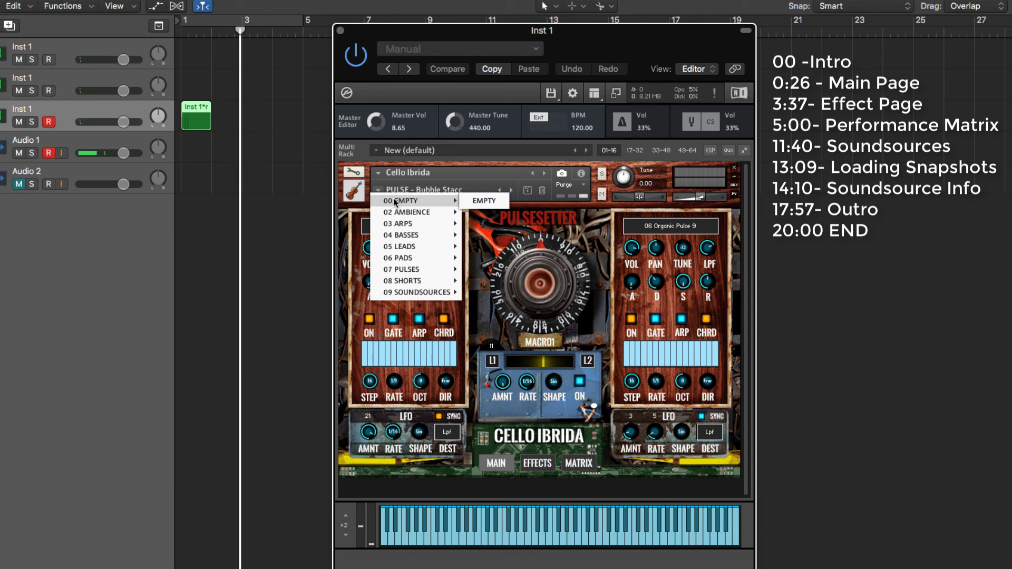
pyautogui.click(481, 202)
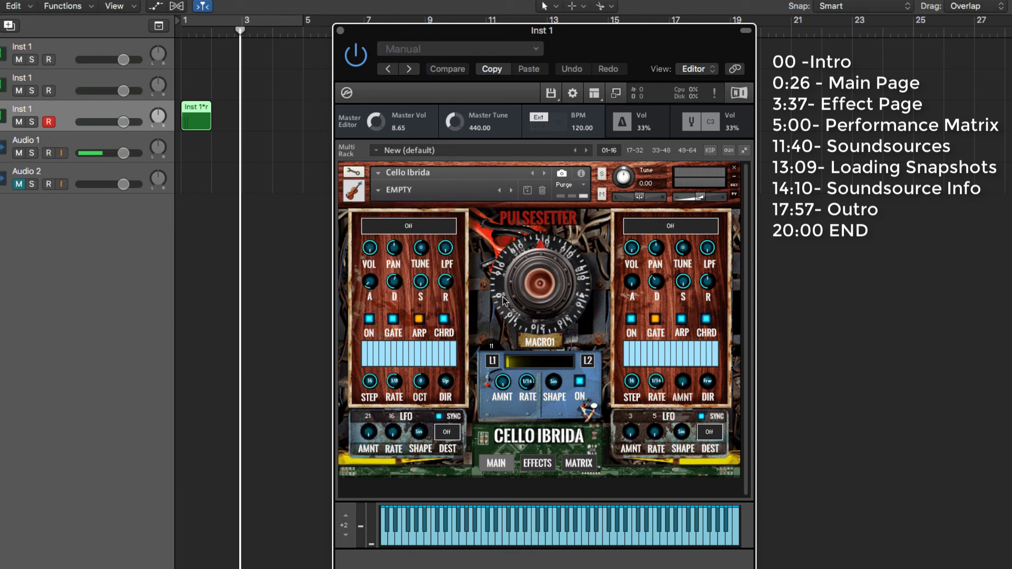
pyautogui.click(534, 363)
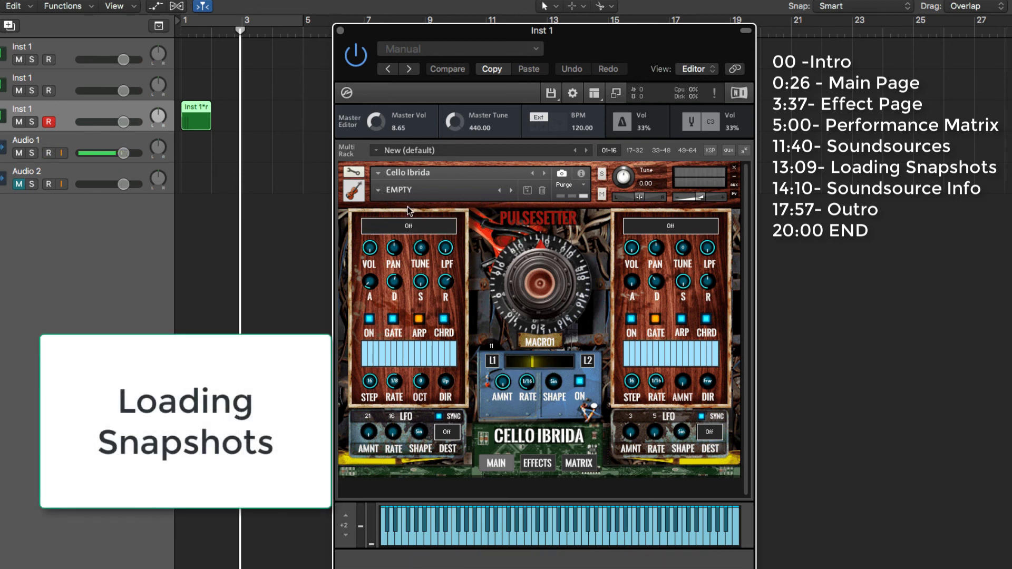
# Open the instrument's edit mode and show the snapshot saving location from the Snapshot section of Instrument Options
pyautogui.click(353, 174)
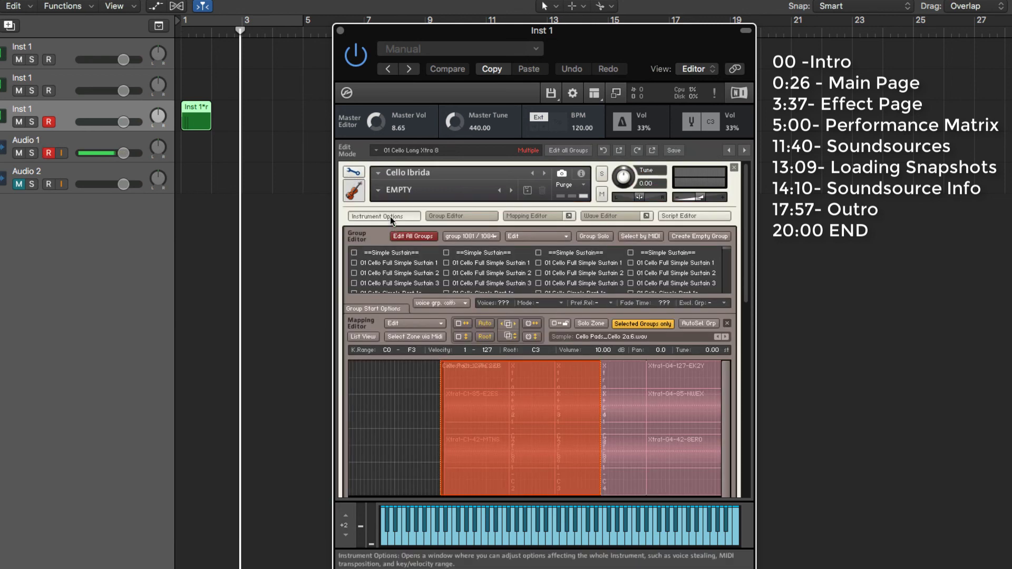
pyautogui.click(391, 220)
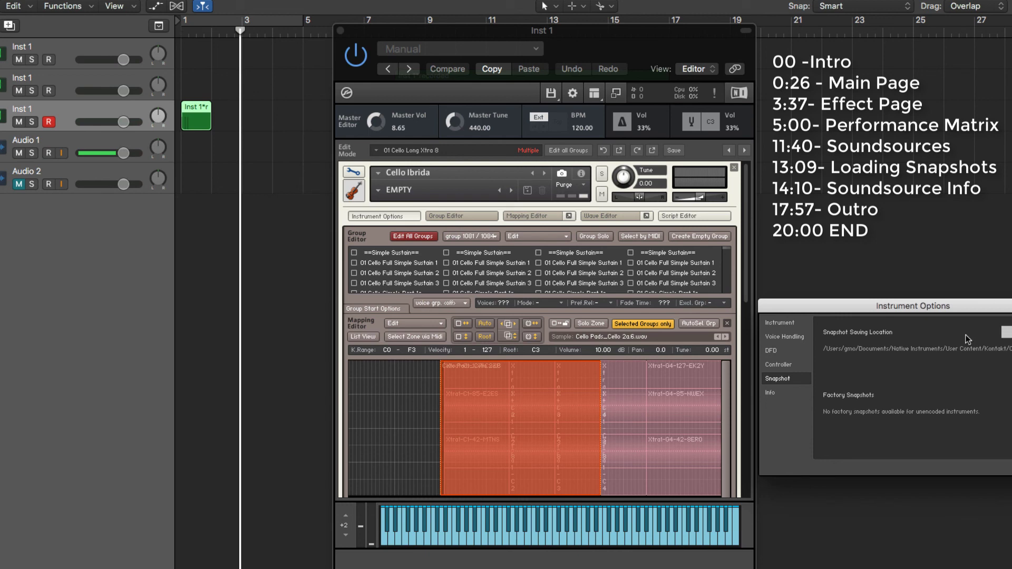
pyautogui.click(784, 389)
pyautogui.click(781, 380)
pyautogui.click(1006, 332)
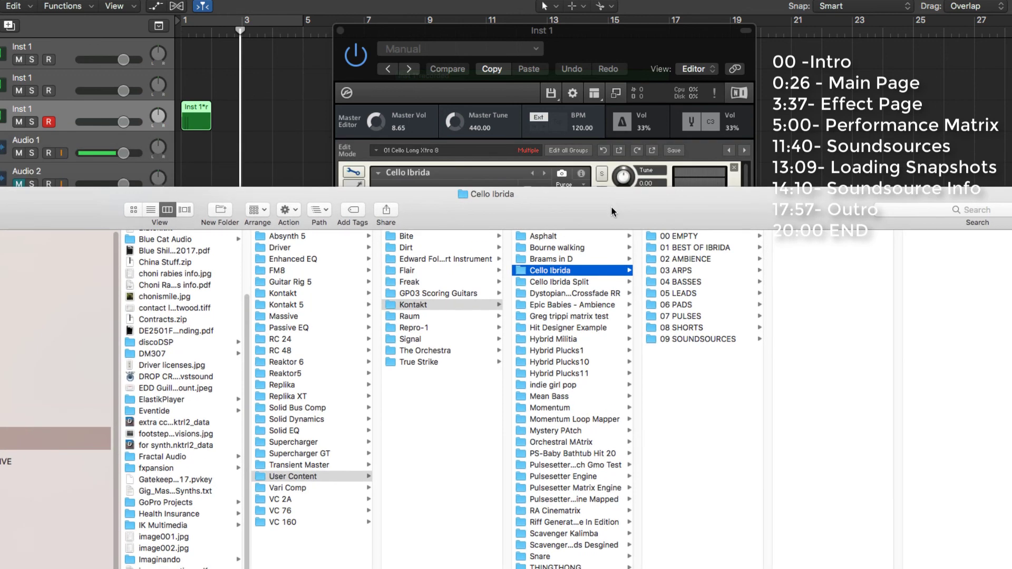
# Compare the contents of the Cello Ibrida and Cello Ibrida Split snapshot folders in Kontakt's User Content
pyautogui.click(525, 287)
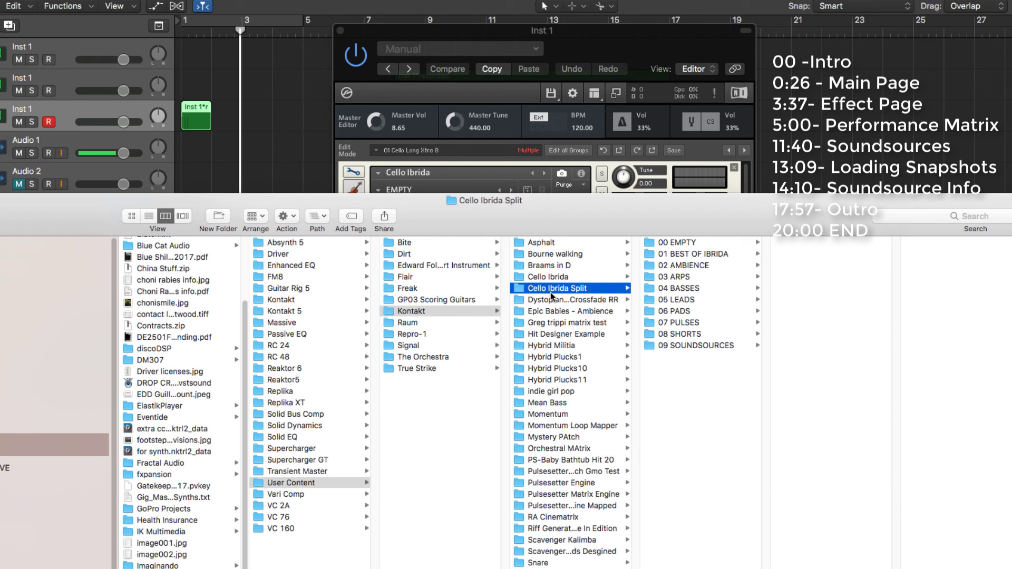
pyautogui.click(529, 278)
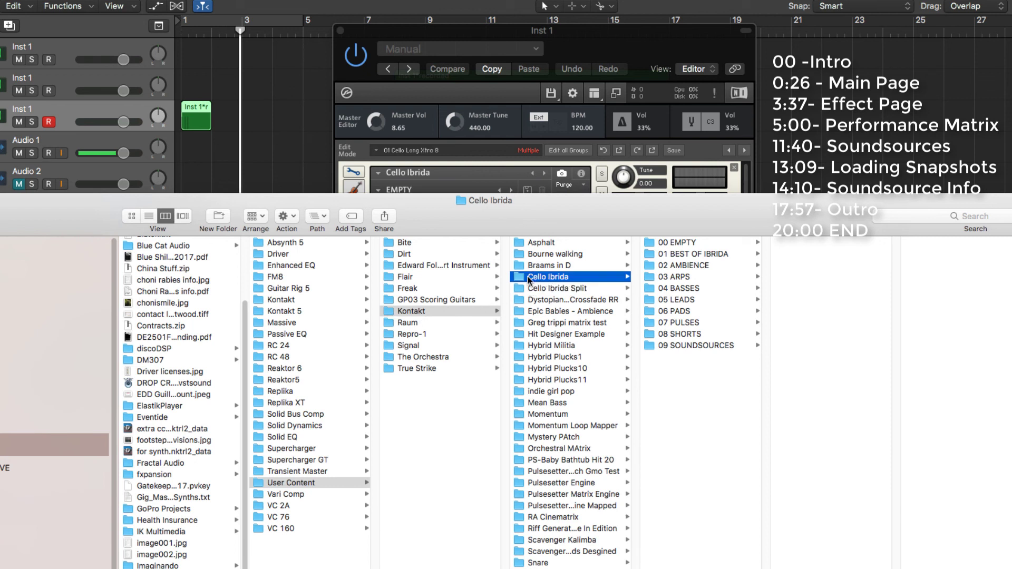
pyautogui.click(533, 288)
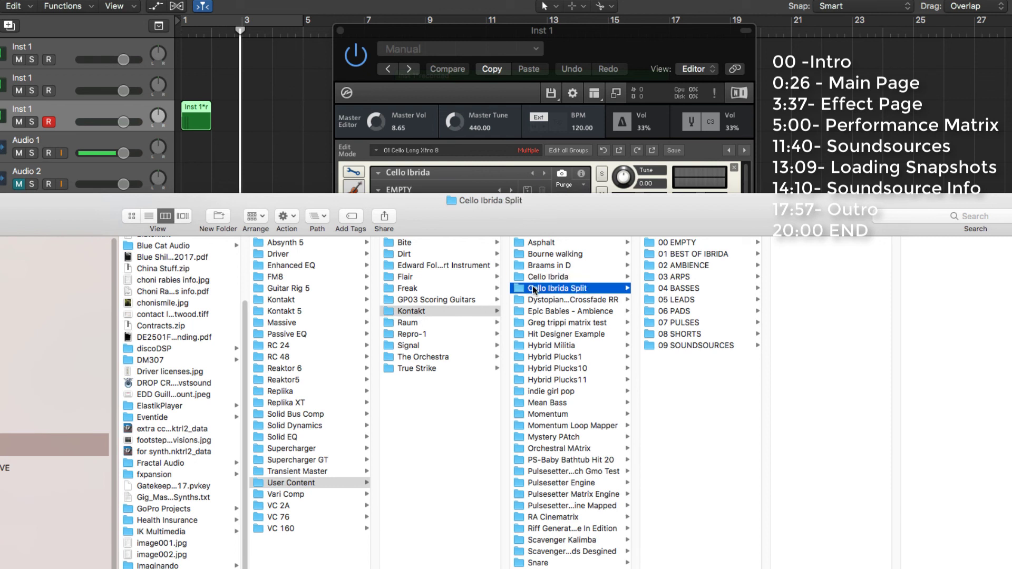
pyautogui.click(554, 277)
pyautogui.click(559, 288)
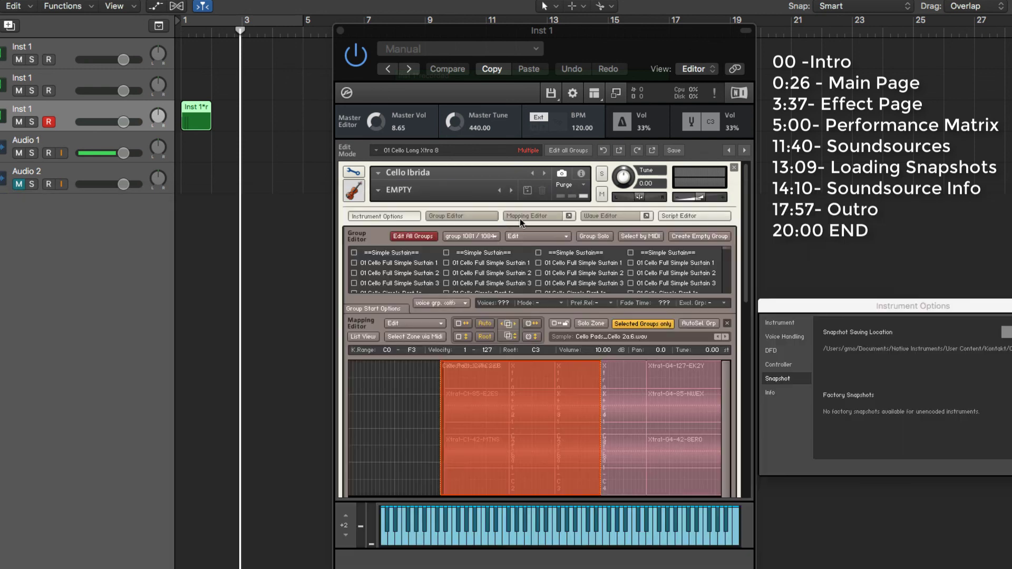
# Close Instrument Options, return to the instrument's performance view and look over the snapshot categories
pyautogui.click(1011, 467)
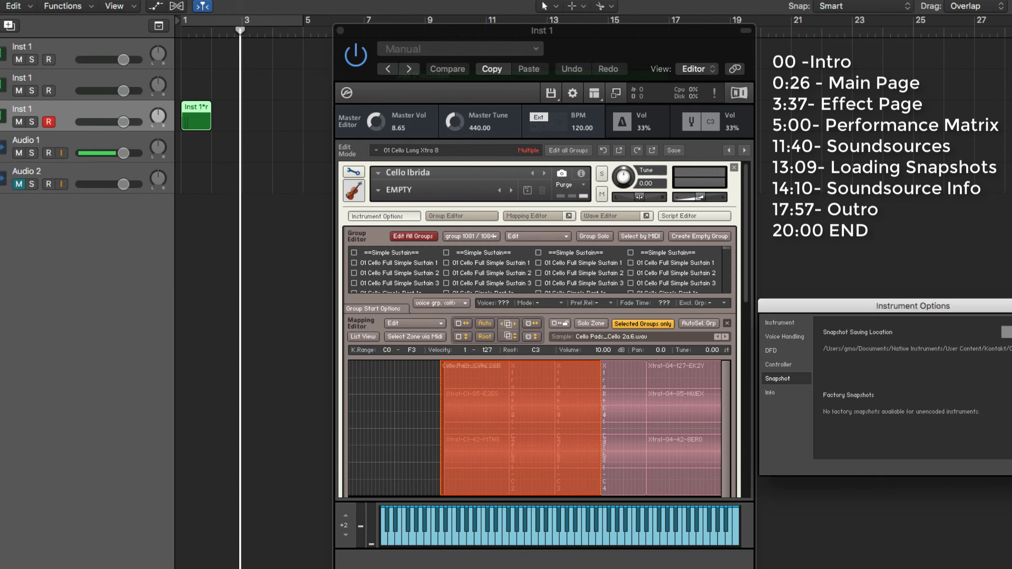
pyautogui.click(354, 172)
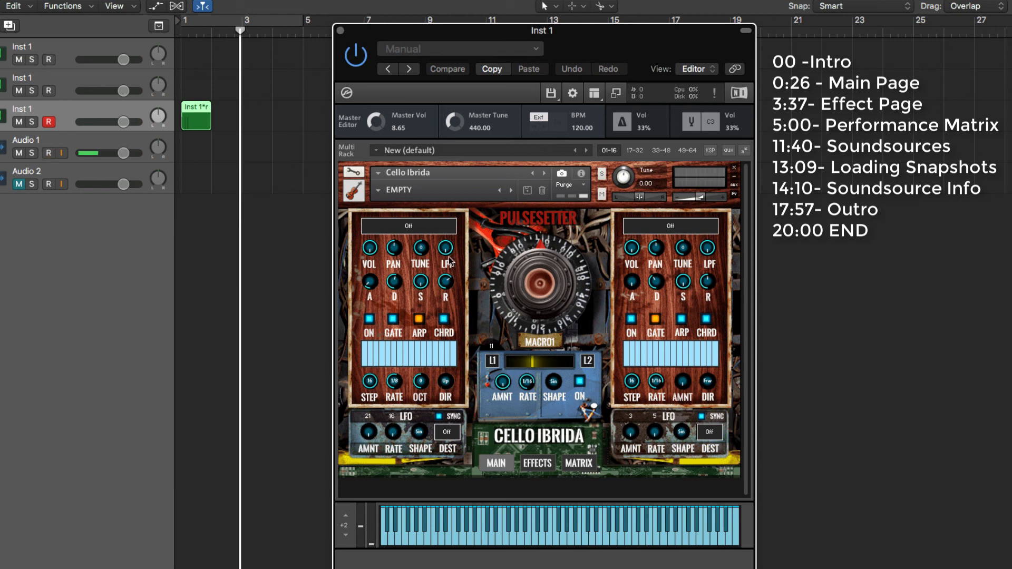
pyautogui.click(380, 190)
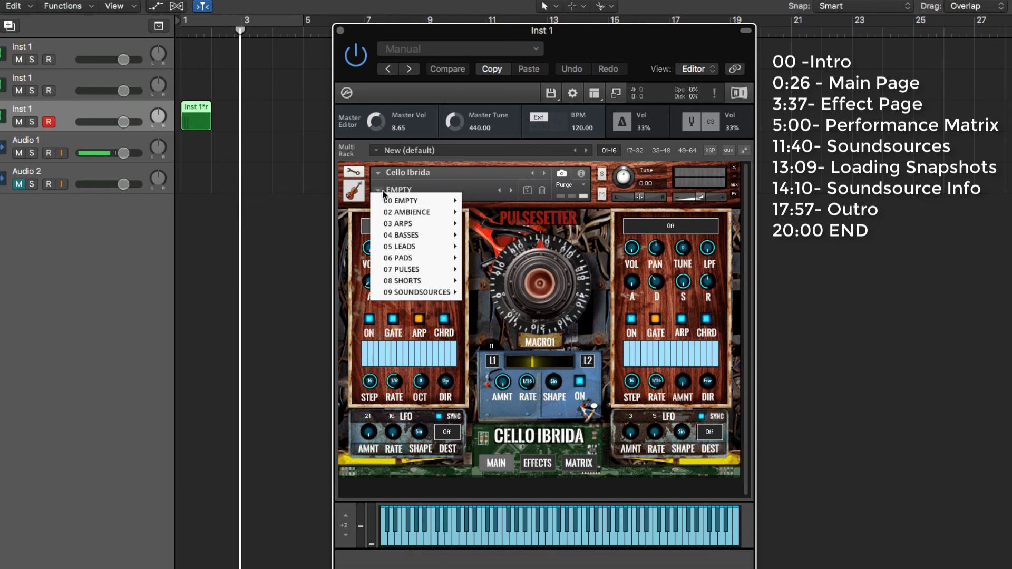
pyautogui.moveTo(396, 216)
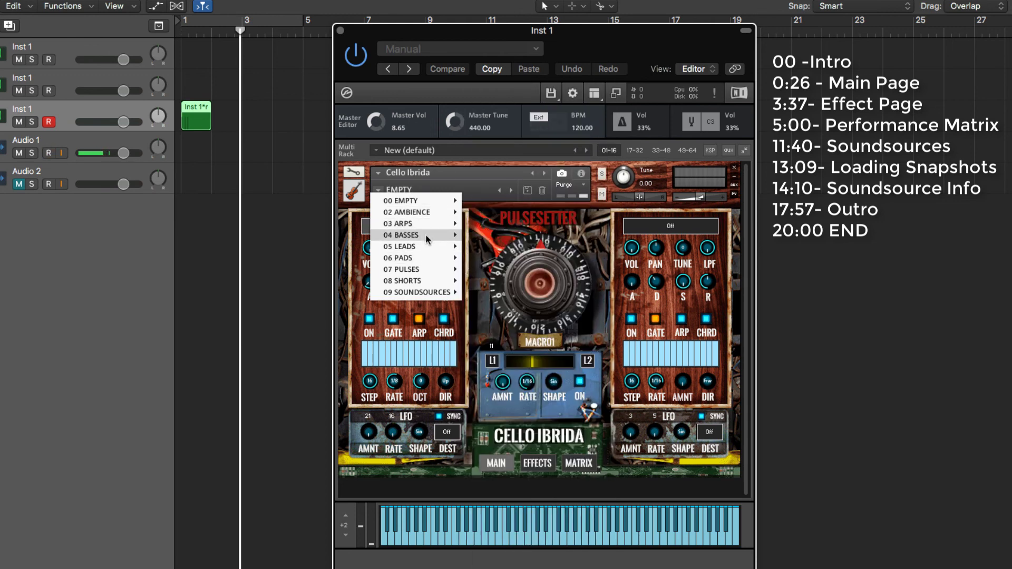
pyautogui.click(436, 171)
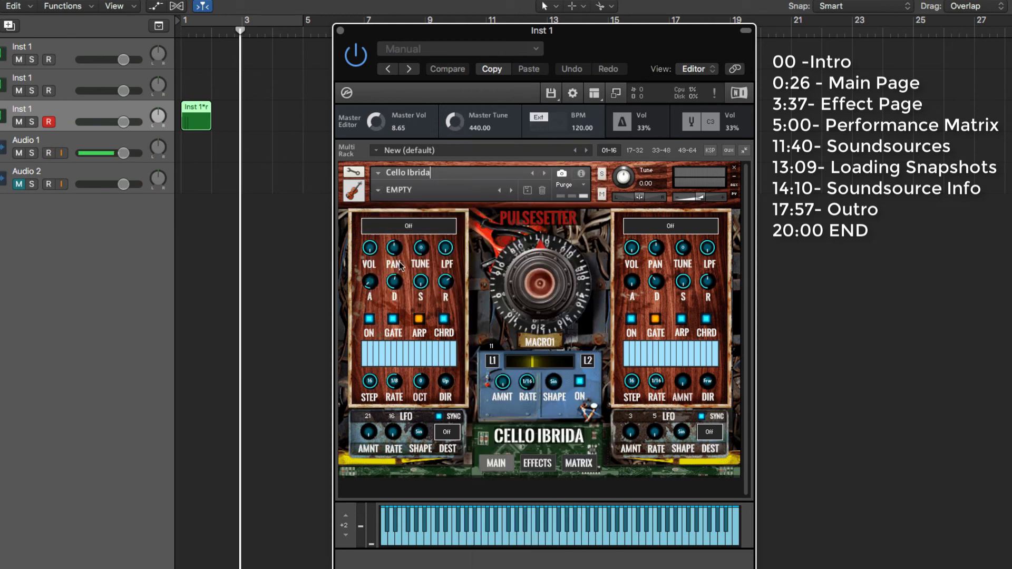
# Look through the soundsource lists of both layers, from Simple Sustain to Xtra, leaving each layer's selection unchosen
pyautogui.click(403, 231)
pyautogui.scroll(-10, 410, 274)
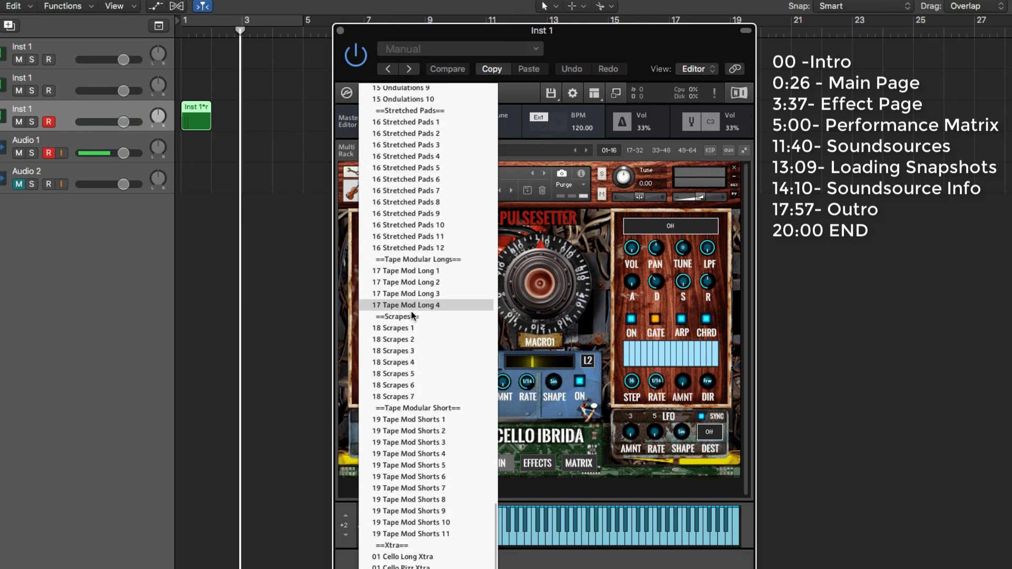
pyautogui.scroll(10, 414, 316)
pyautogui.scroll(-10, 413, 316)
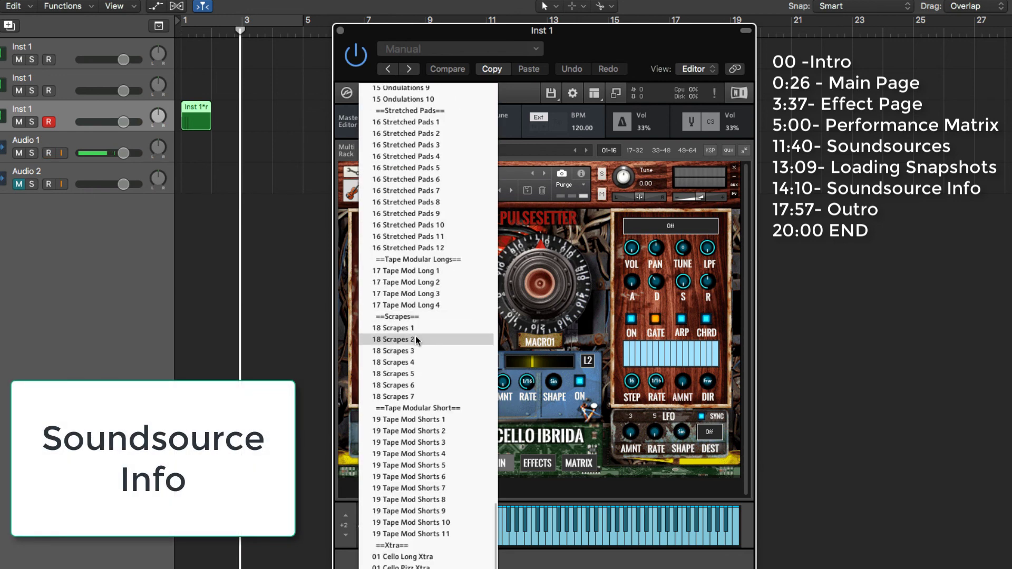
pyautogui.scroll(15, 416, 339)
pyautogui.click(694, 230)
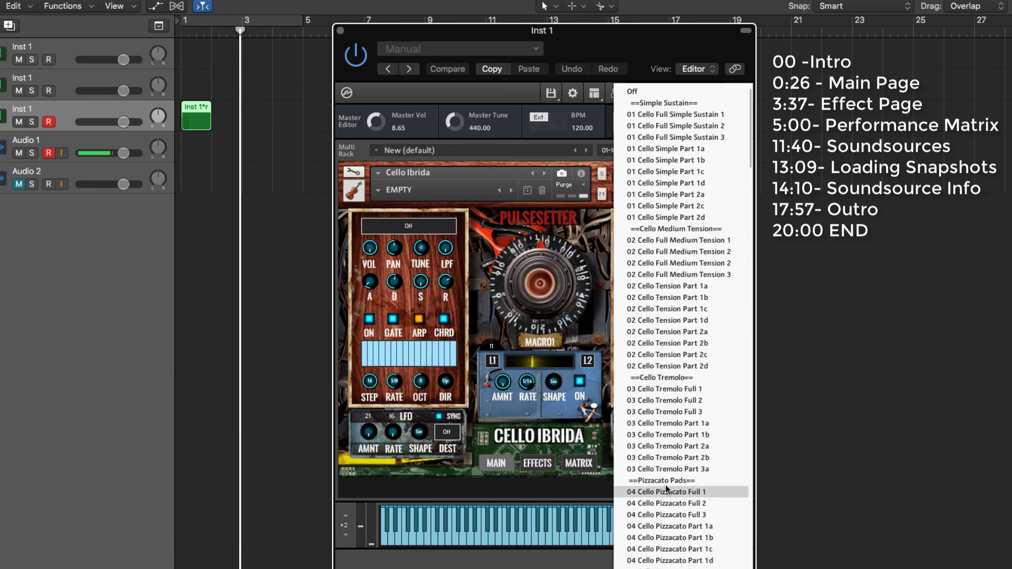
pyautogui.scroll(-1, 683, 327)
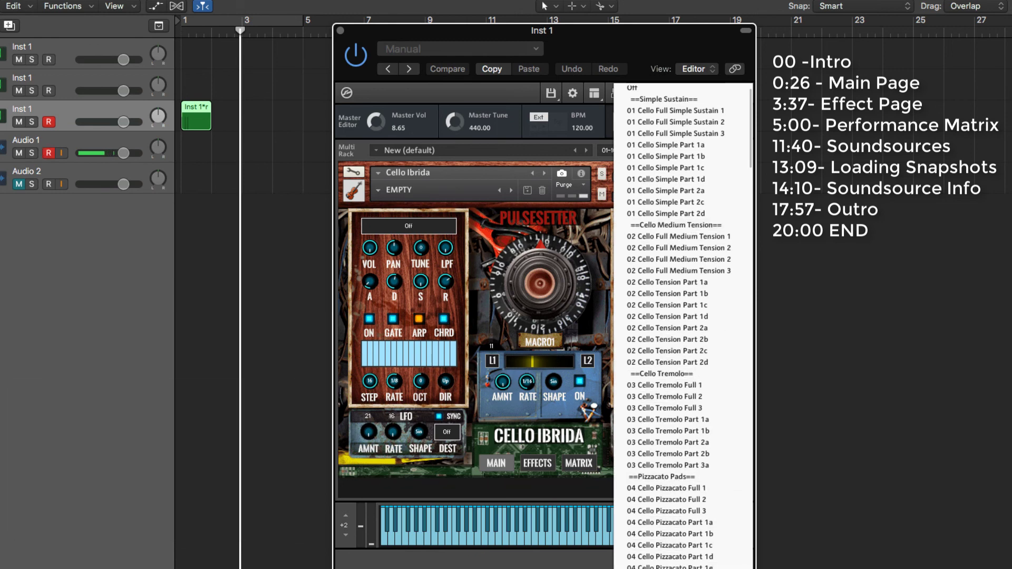
pyautogui.click(439, 281)
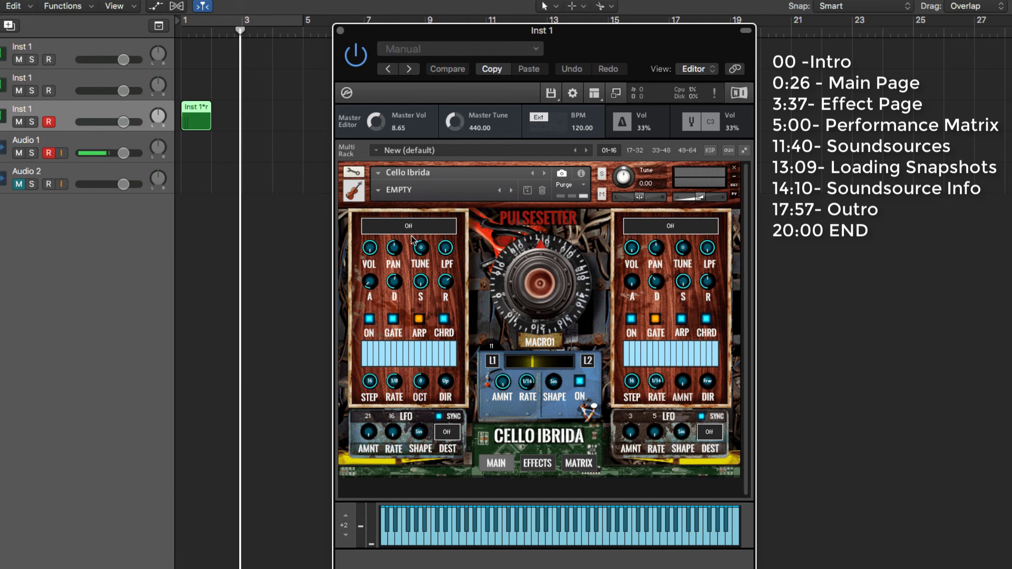
# Load the Cello Full Simple Sustain 2 snapshot from the Cello Simple Sustains group of the SOUNDSOURCES category
pyautogui.click(380, 191)
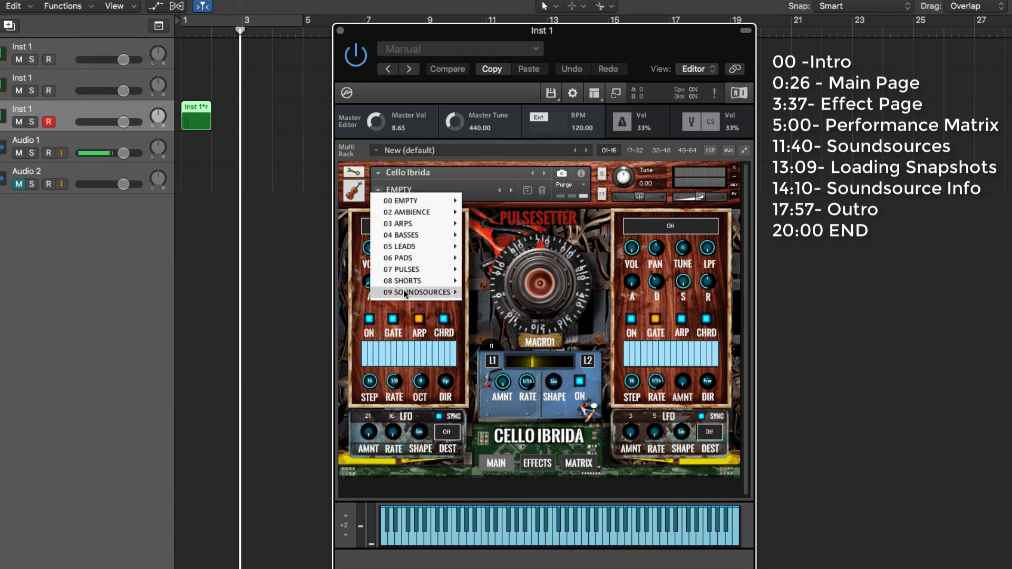
pyautogui.moveTo(404, 289)
pyautogui.moveTo(532, 292)
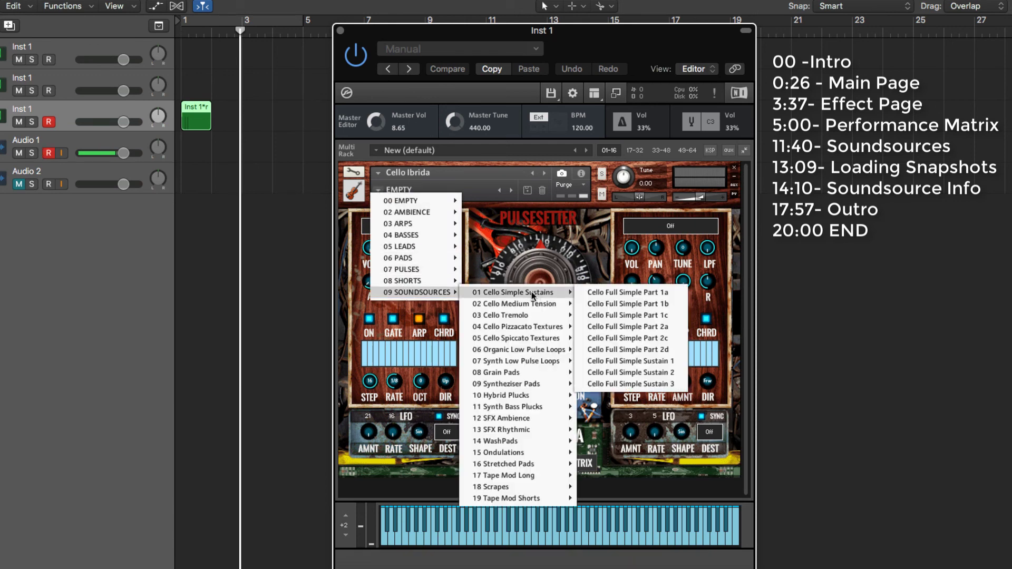
pyautogui.click(643, 371)
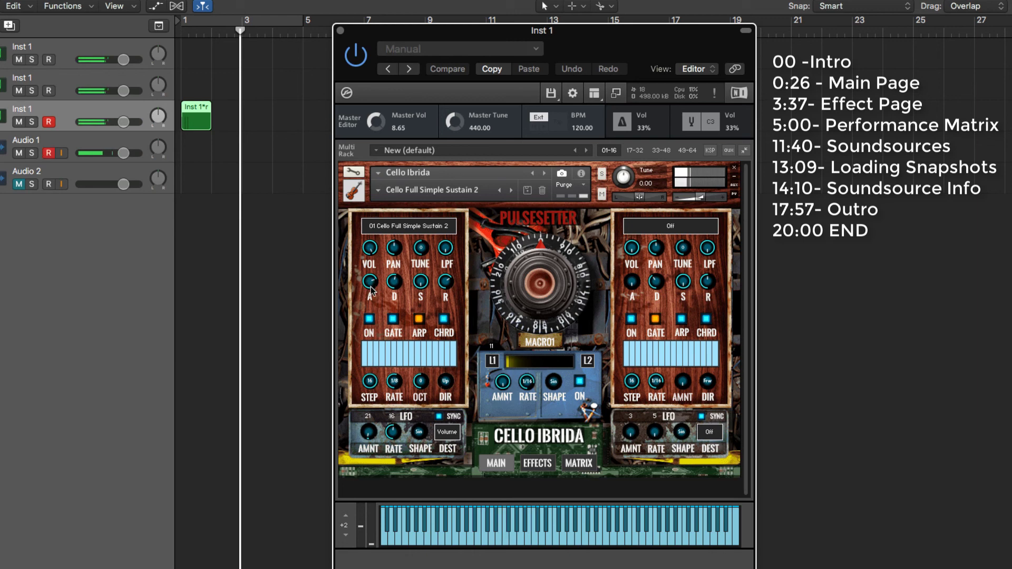
# Switch the first layer's soundsource to 07 Synth Low Pulse 12
pyautogui.click(396, 221)
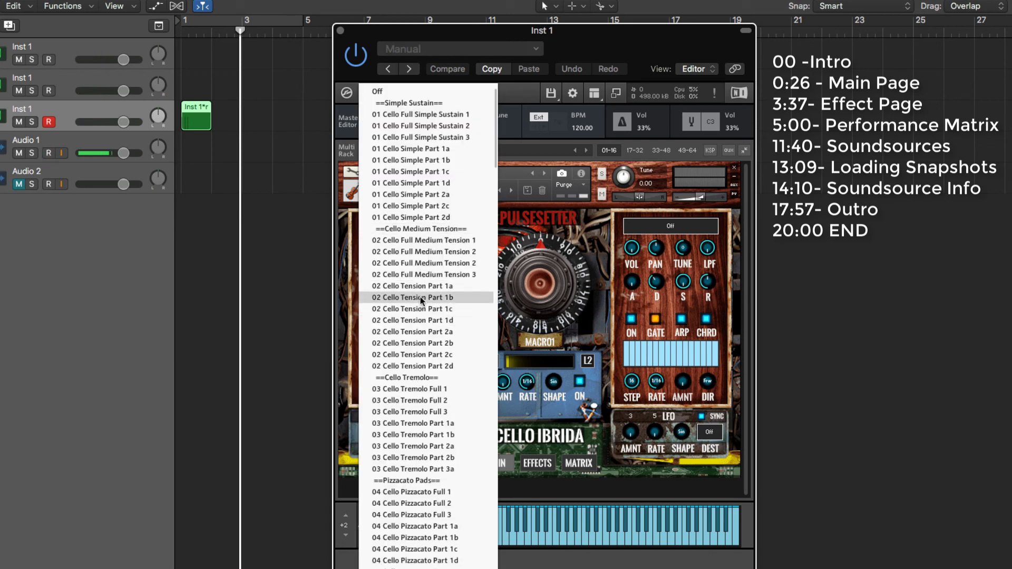
pyautogui.scroll(-2, 425, 292)
pyautogui.scroll(-10, 426, 492)
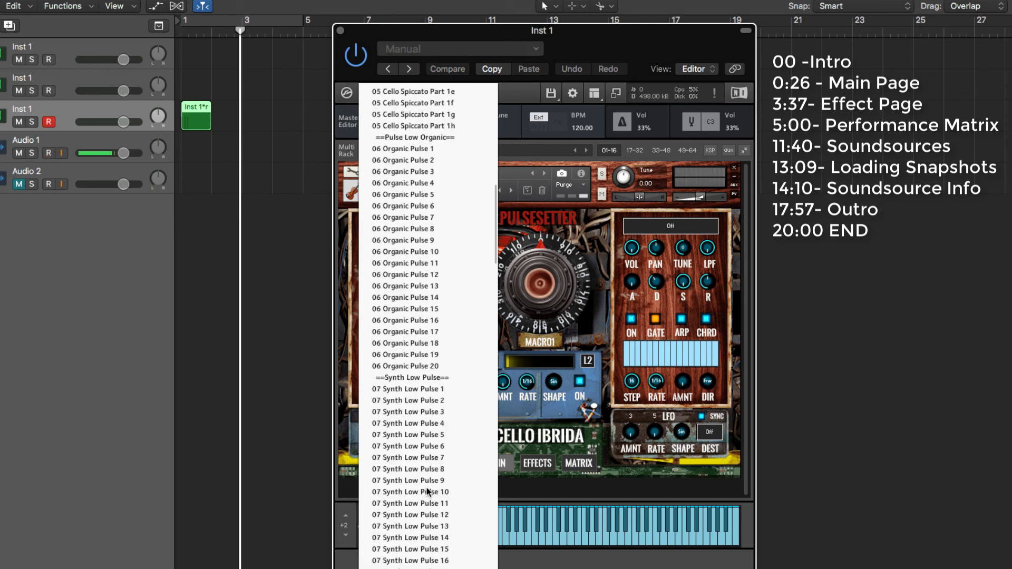
pyautogui.click(422, 514)
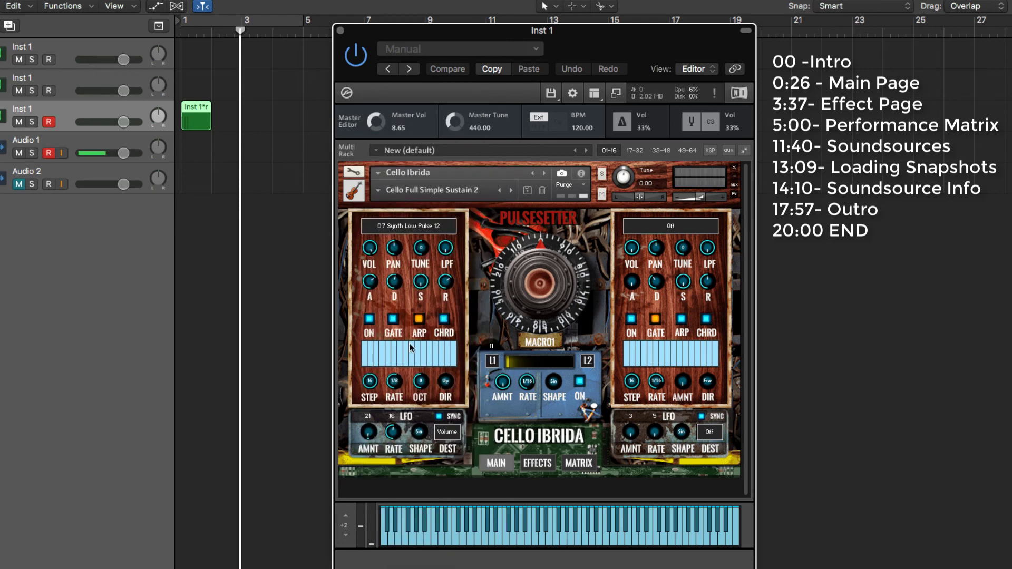
pyautogui.moveTo(370, 281)
pyautogui.mouseDown()
pyautogui.moveTo(370, 322)
pyautogui.moveTo(377, 291)
pyautogui.mouseUp()
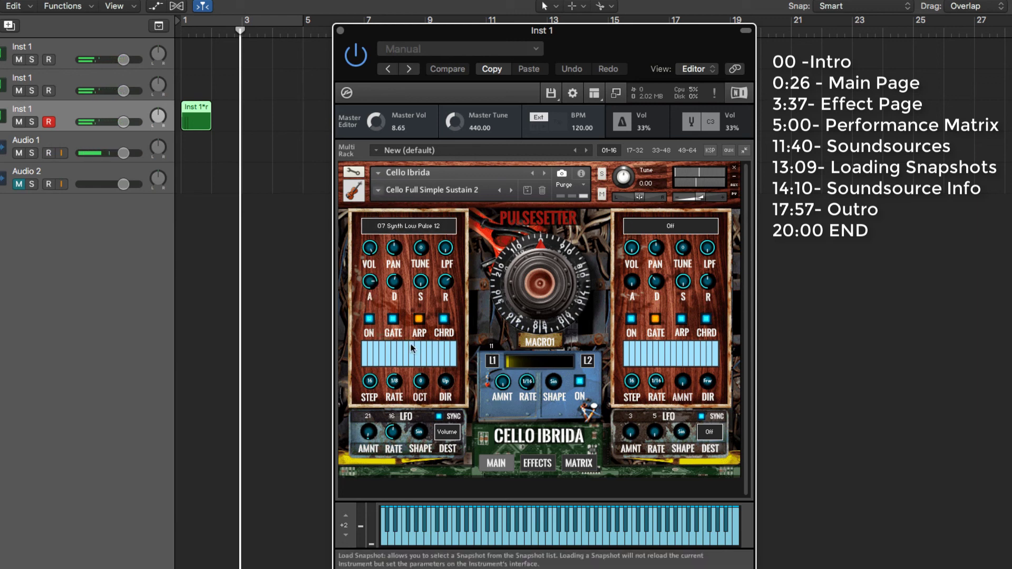
# Load the SFX Rhythmic 12 snapshot from the SFX Rhythmic group of the SOUNDSOURCES category
pyautogui.click(379, 189)
pyautogui.moveTo(402, 290)
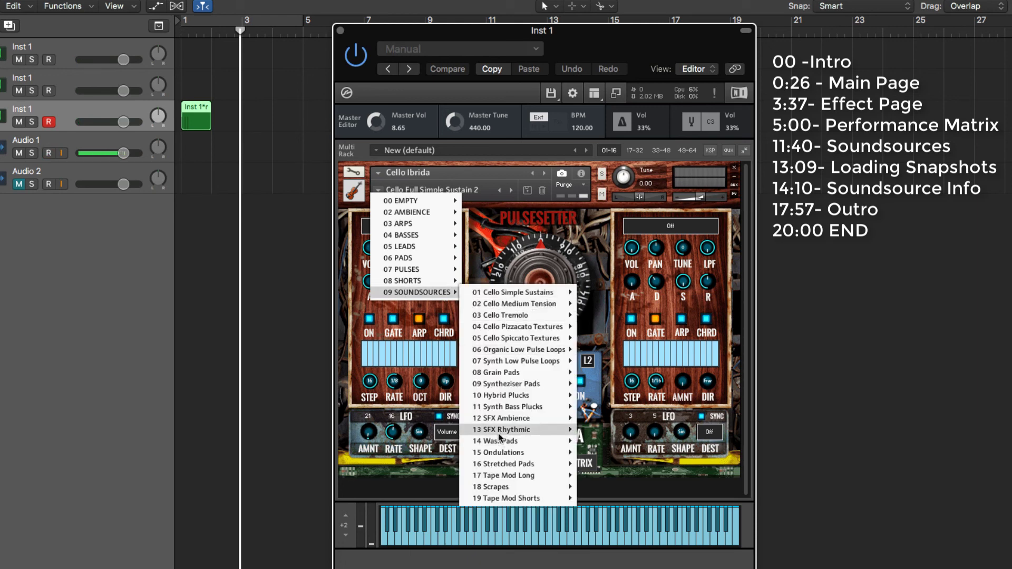
pyautogui.moveTo(524, 435)
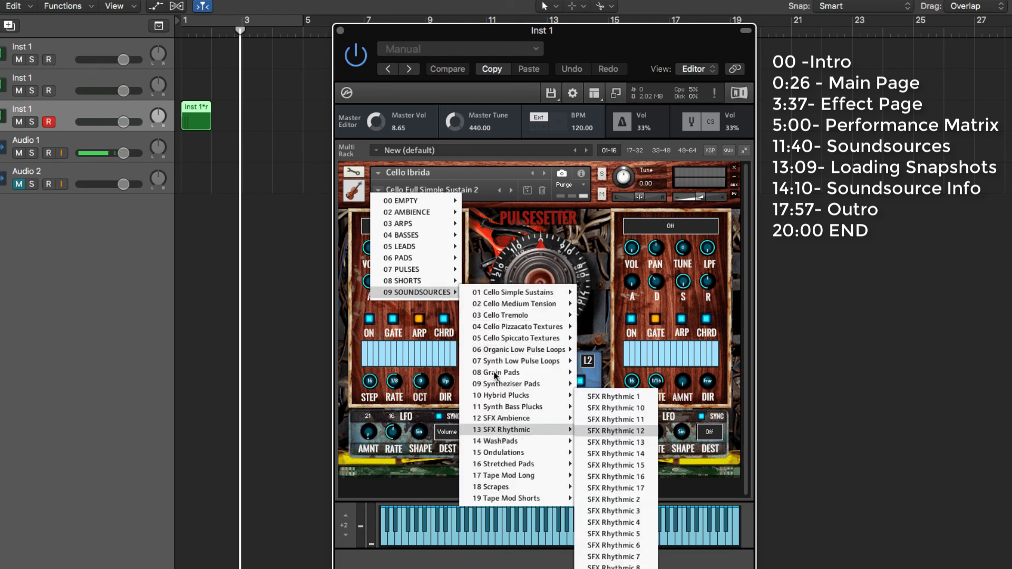
pyautogui.click(616, 431)
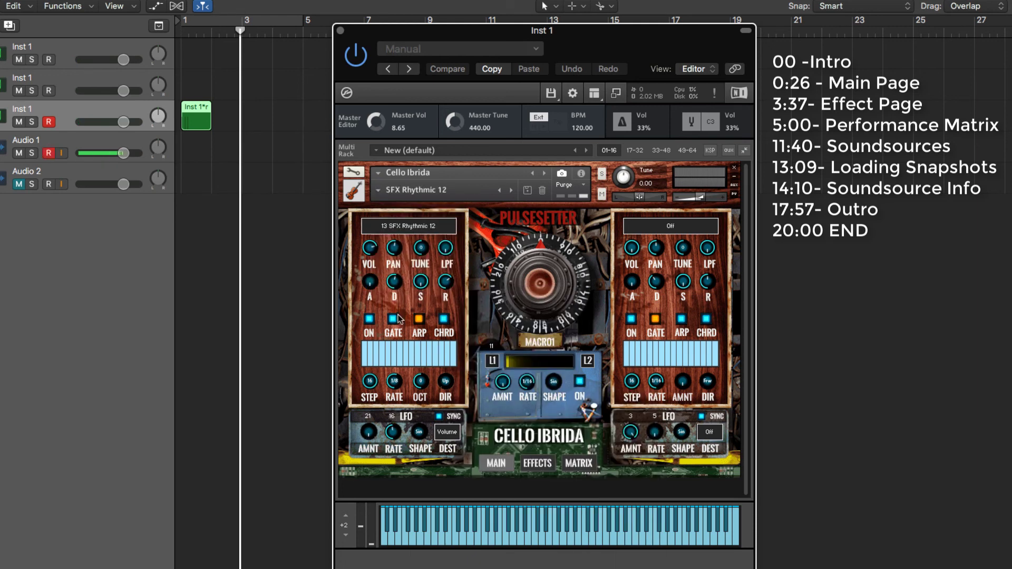
# Load the Cloud Tremolo snapshot from the Grain Pads group of the SOUNDSOURCES category
pyautogui.click(378, 193)
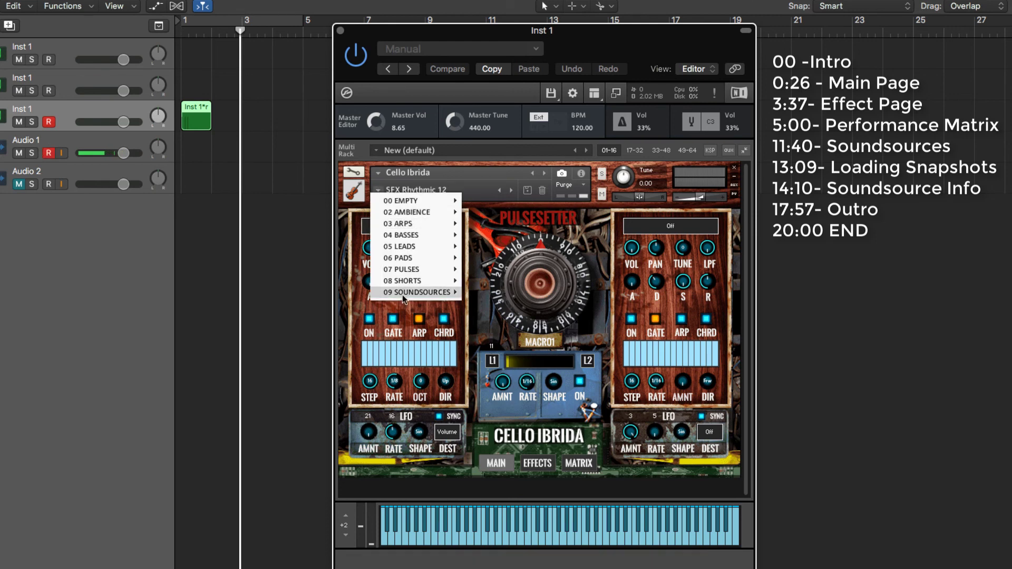
pyautogui.moveTo(403, 296)
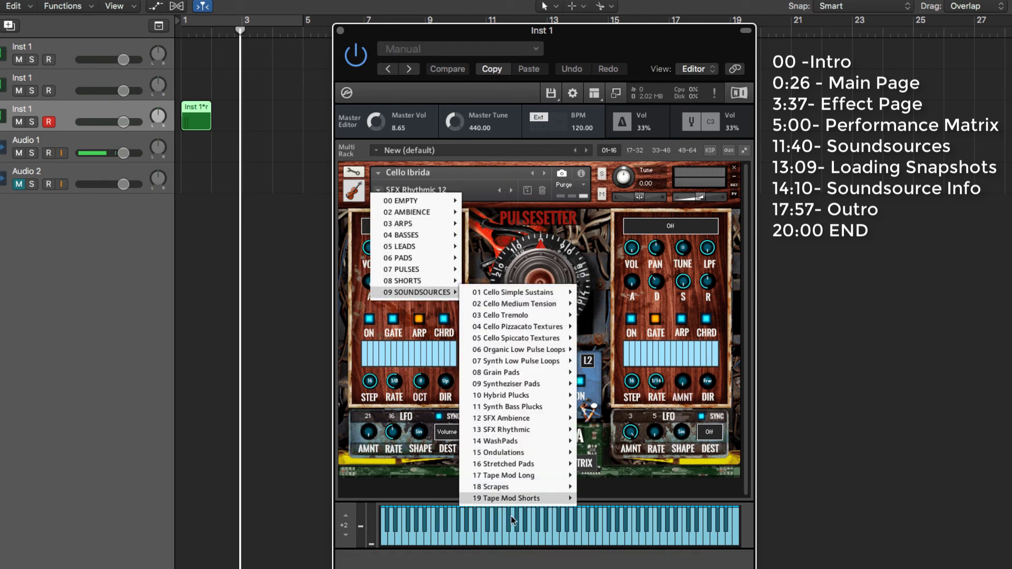
pyautogui.moveTo(525, 375)
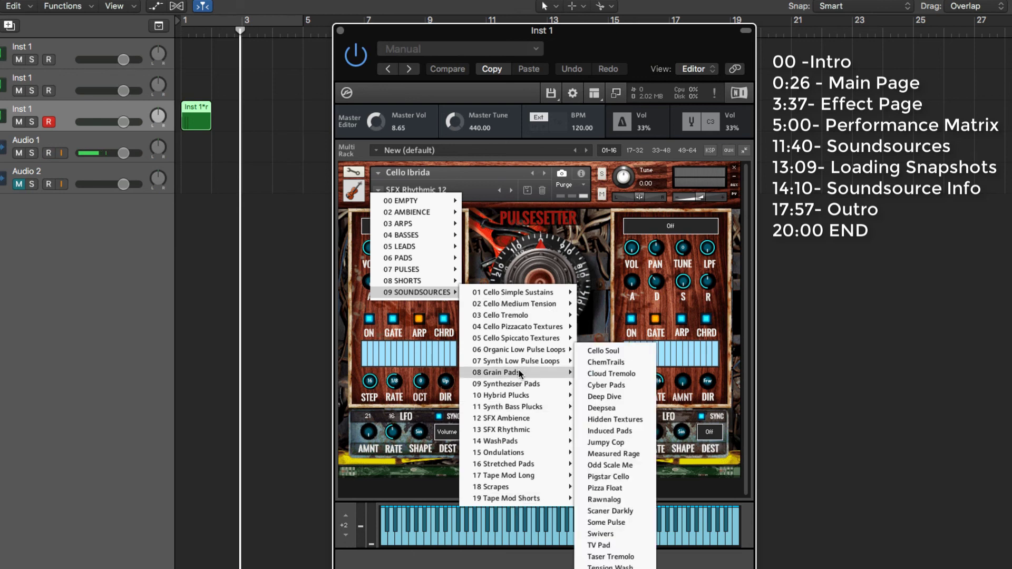
pyautogui.click(612, 373)
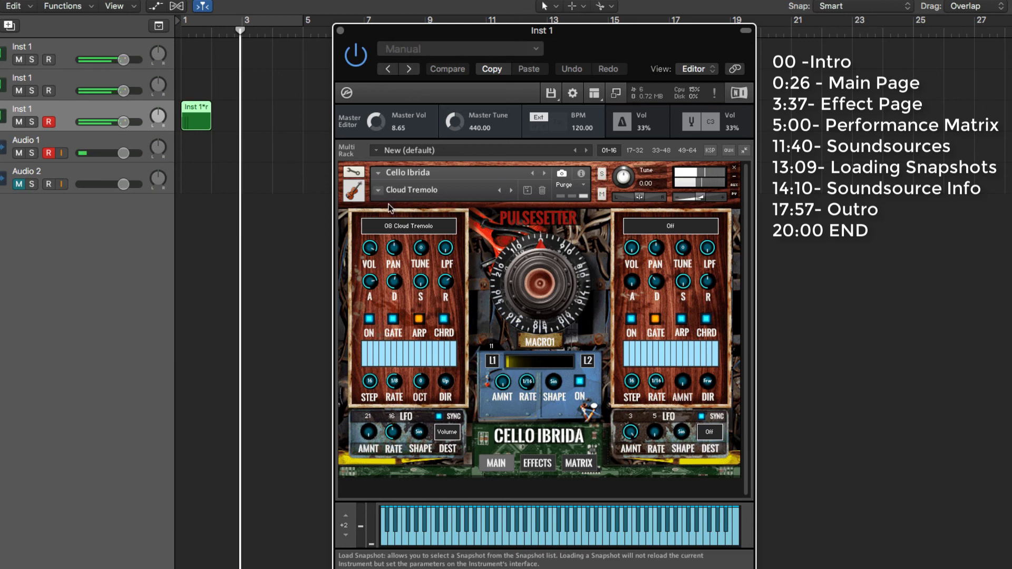
# Load the EMPTY snapshot from the 00 EMPTY category to clear both layers
pyautogui.click(379, 191)
pyautogui.moveTo(417, 201)
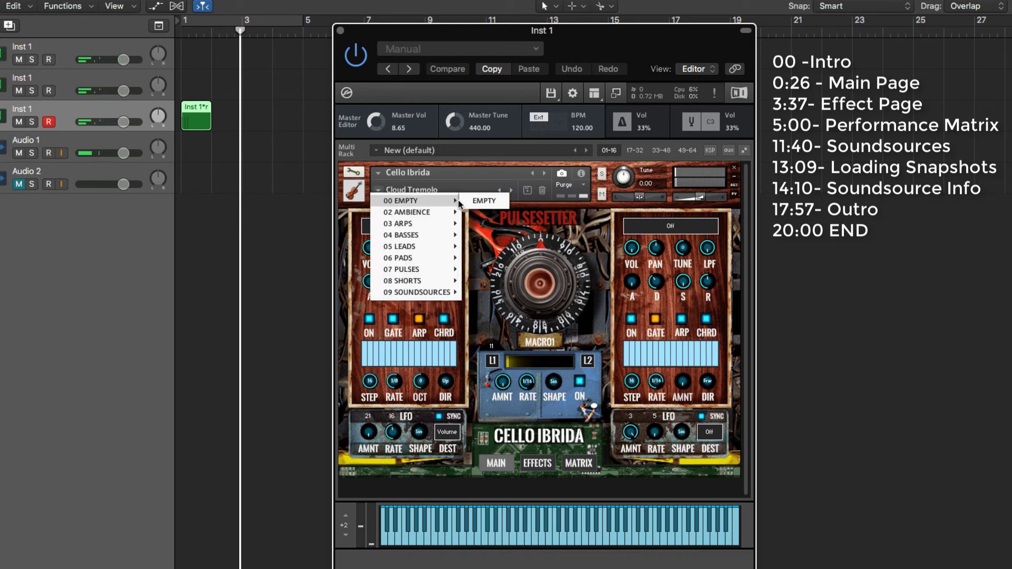
pyautogui.click(498, 201)
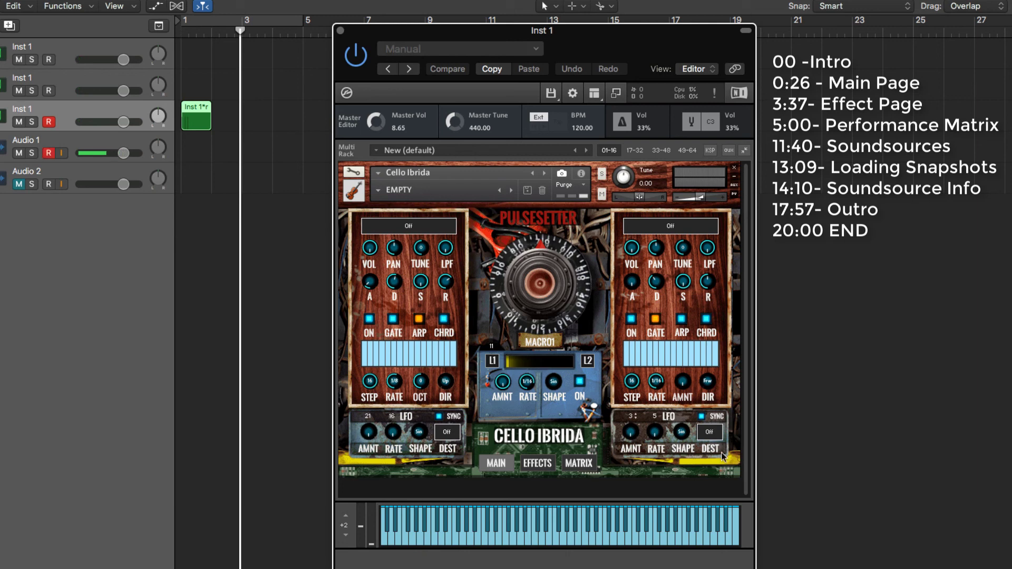
pyautogui.click(379, 192)
pyautogui.press('Escape')
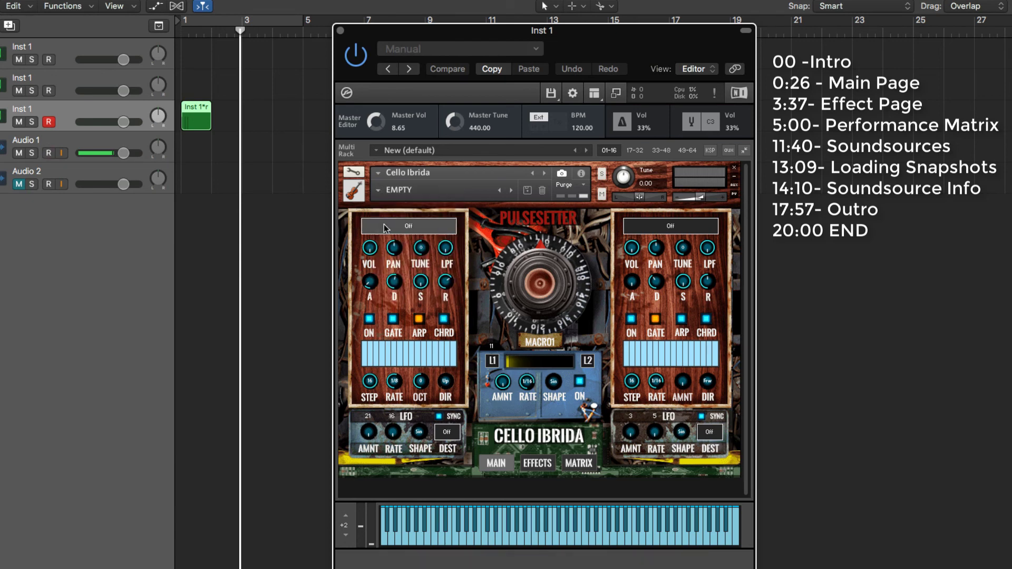
pyautogui.click(387, 222)
pyautogui.press('Escape')
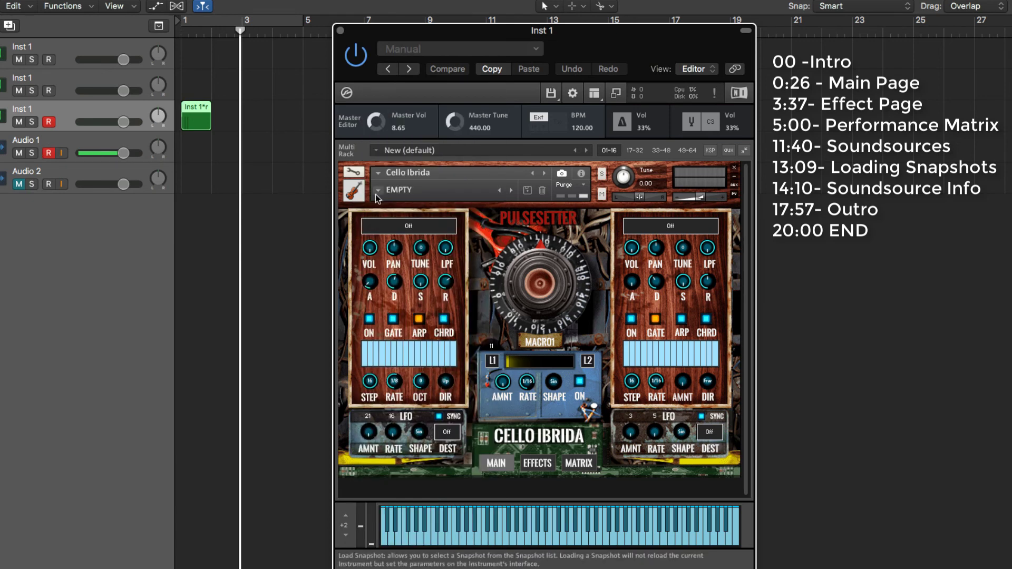
# Review the SOUNDSOURCES snapshot groups and load Organic Low Pulse 12 from Organic Low Pulse Loops
pyautogui.click(378, 190)
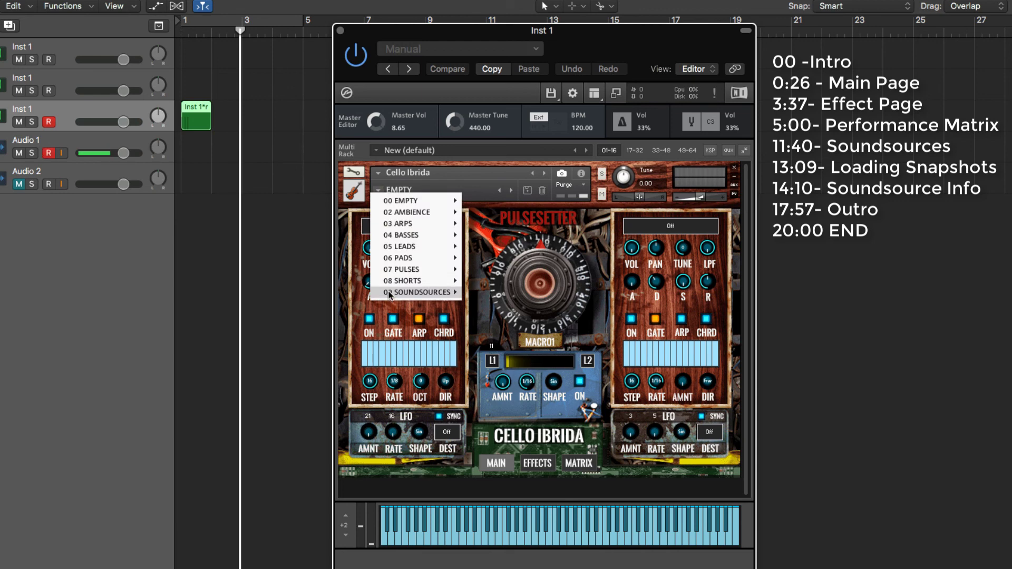
pyautogui.moveTo(390, 295)
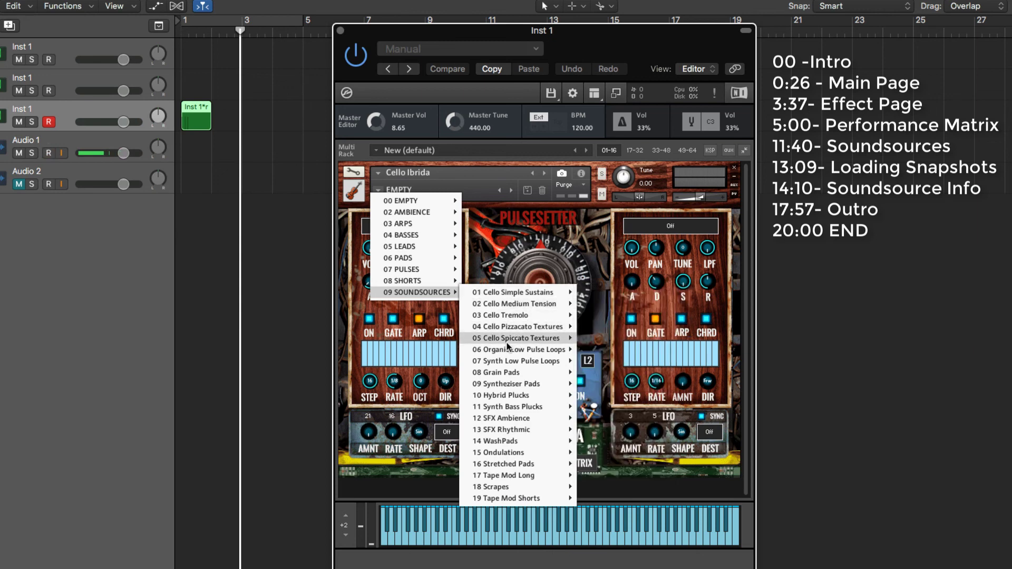
pyautogui.moveTo(507, 349)
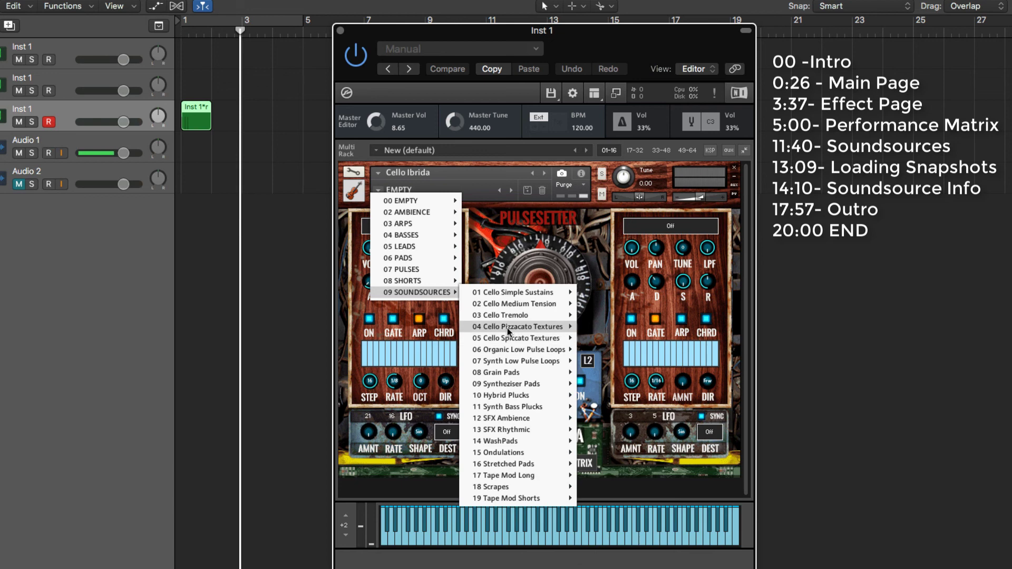
pyautogui.moveTo(509, 331)
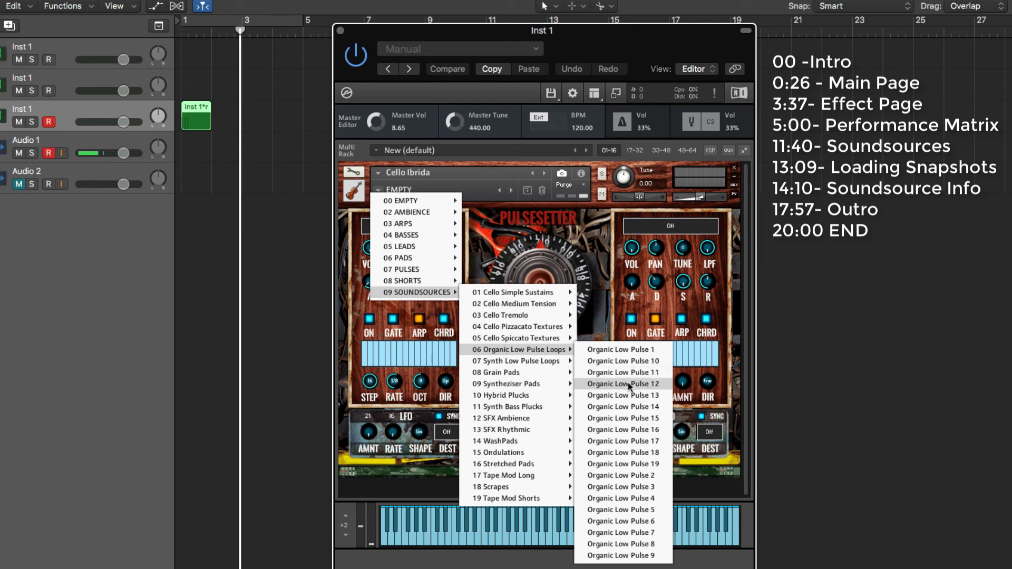
pyautogui.click(628, 383)
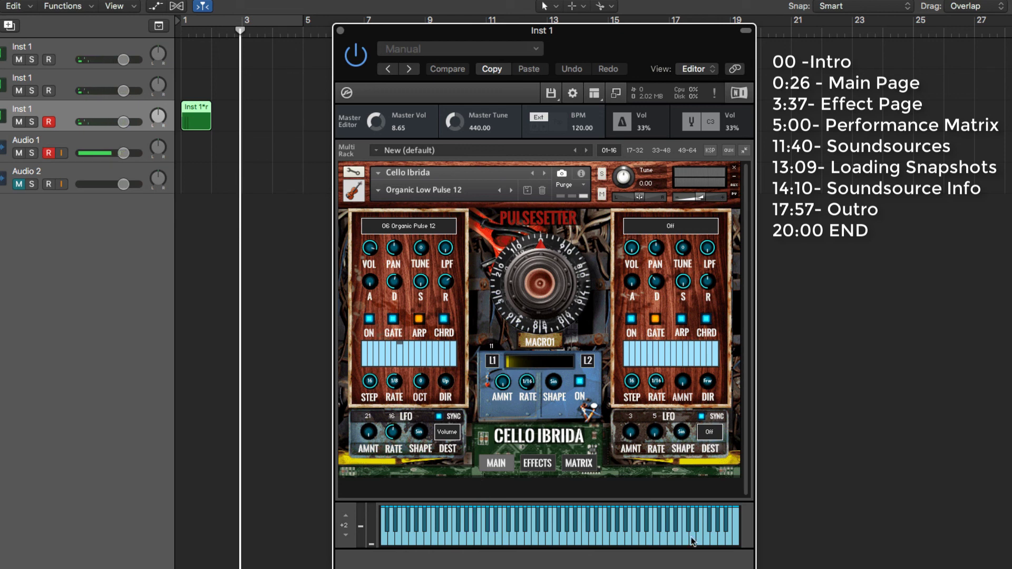
# Audition the Organic Low Pulse 12 snapshot with notes in the lower range of the on-screen keyboard
pyautogui.click(460, 518)
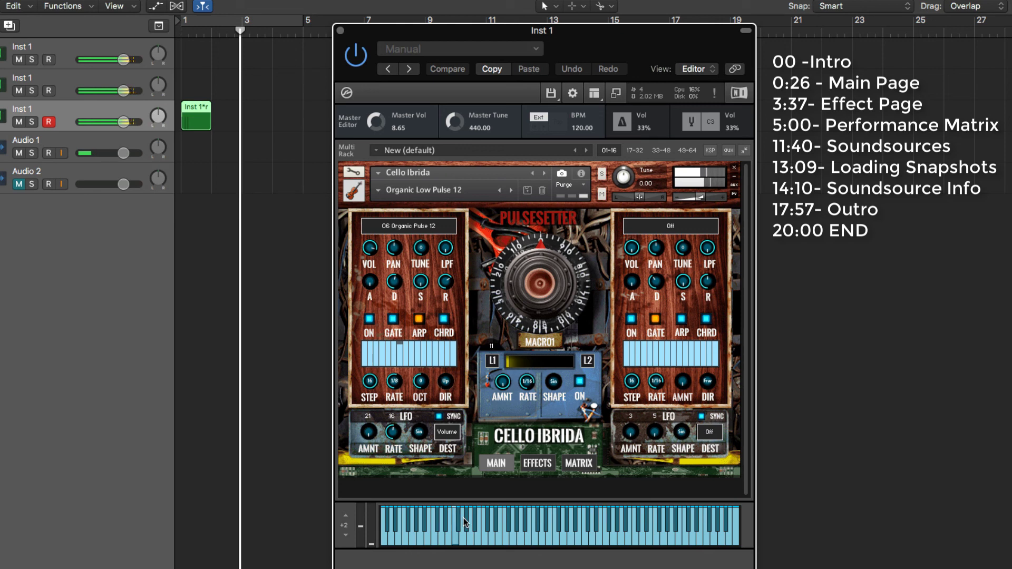
pyautogui.click(460, 514)
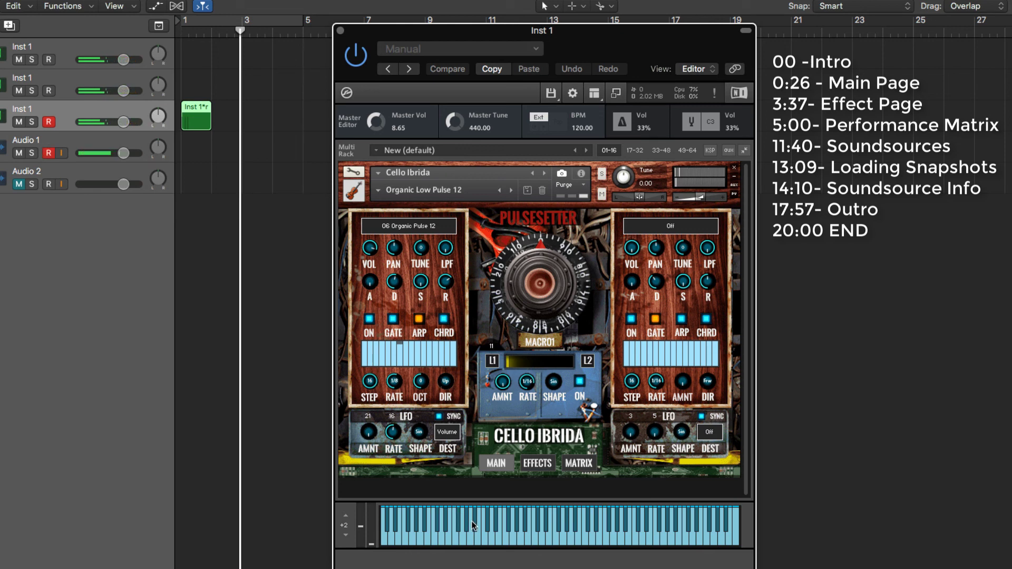
pyautogui.click(481, 514)
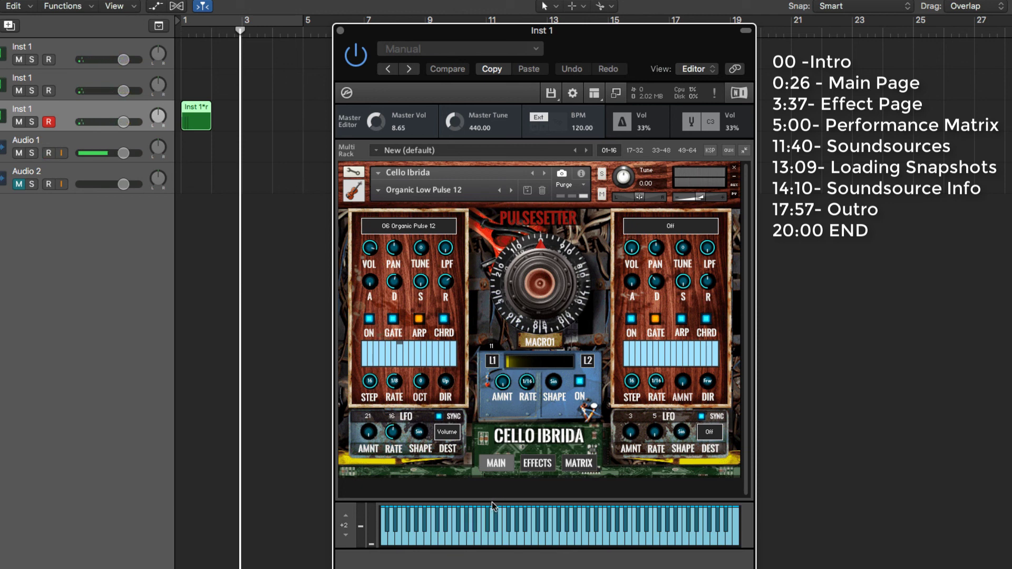
# Load the Hybrid Pluck 12 snapshot from the Hybrid Plucks group of the SOUNDSOURCES category
pyautogui.click(409, 227)
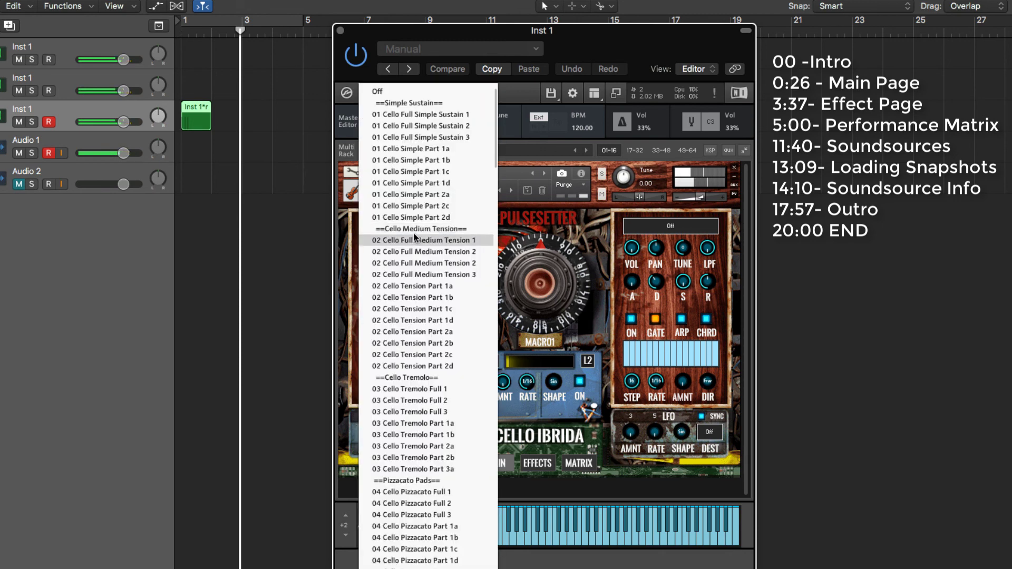
pyautogui.click(590, 372)
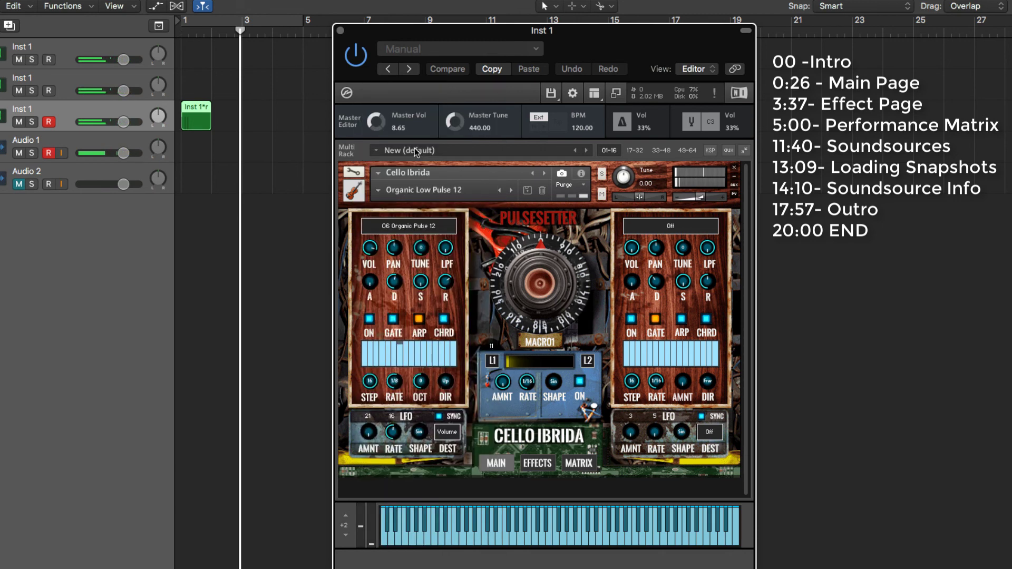
pyautogui.click(379, 193)
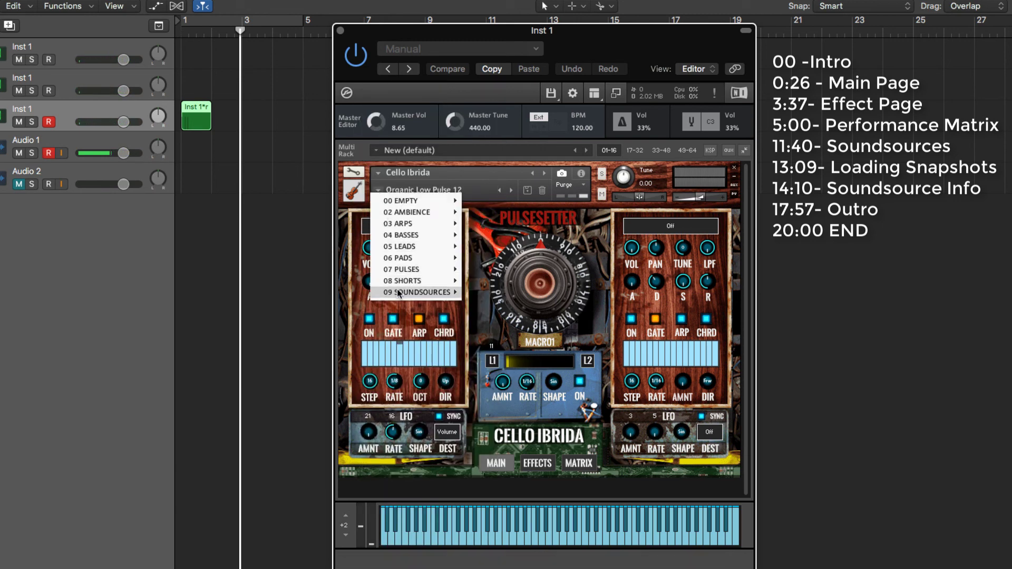
pyautogui.moveTo(398, 291)
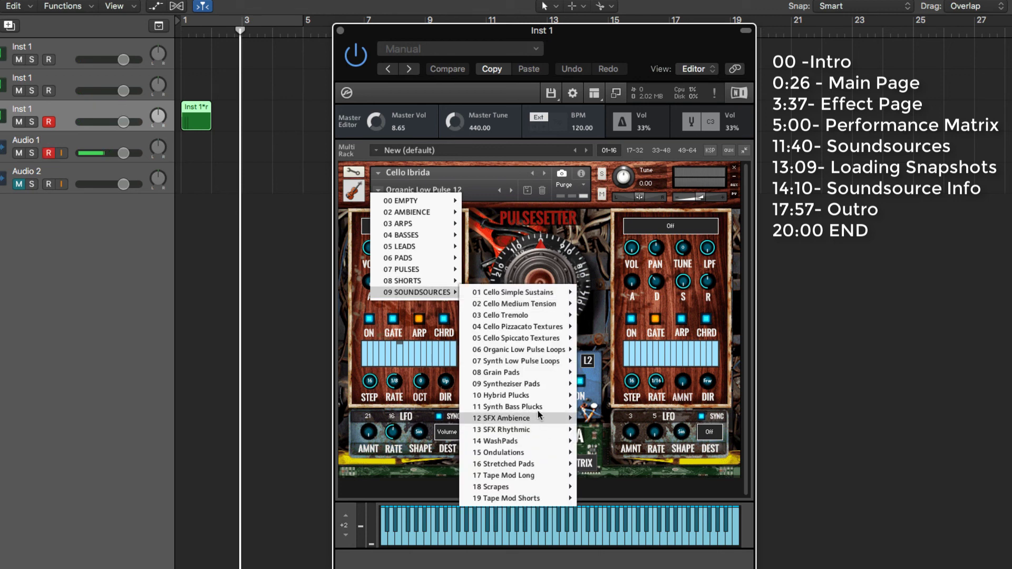
pyautogui.moveTo(529, 395)
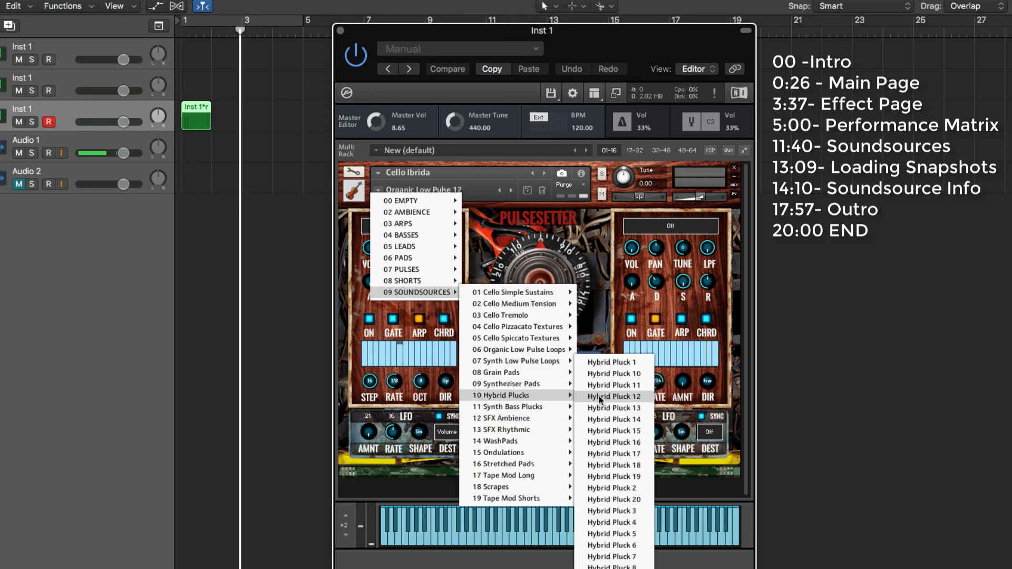
pyautogui.click(599, 396)
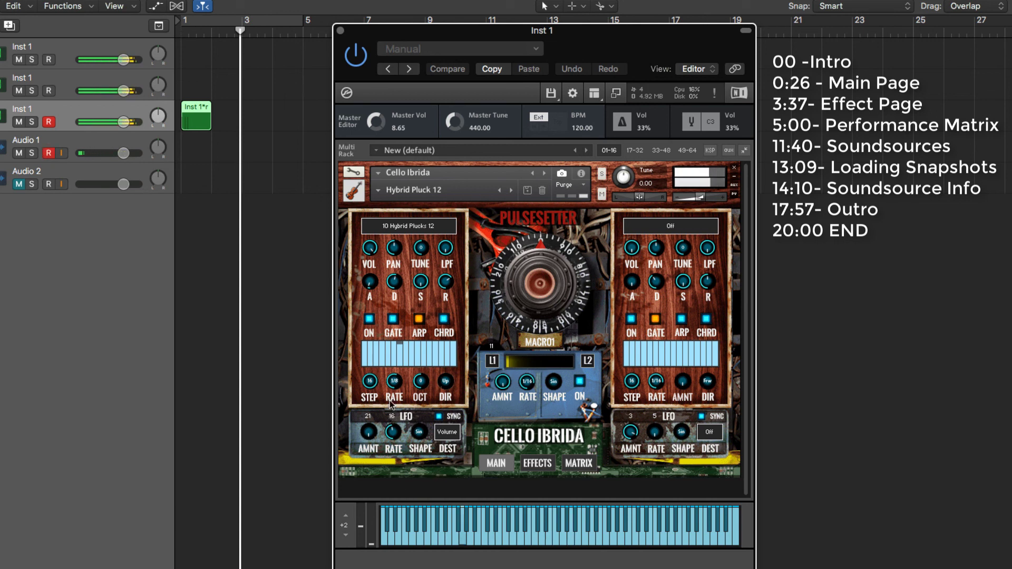
# Audition the following Hybrid Plucks snapshots one after another, up to Hybrid Pluck 19
pyautogui.click(510, 190)
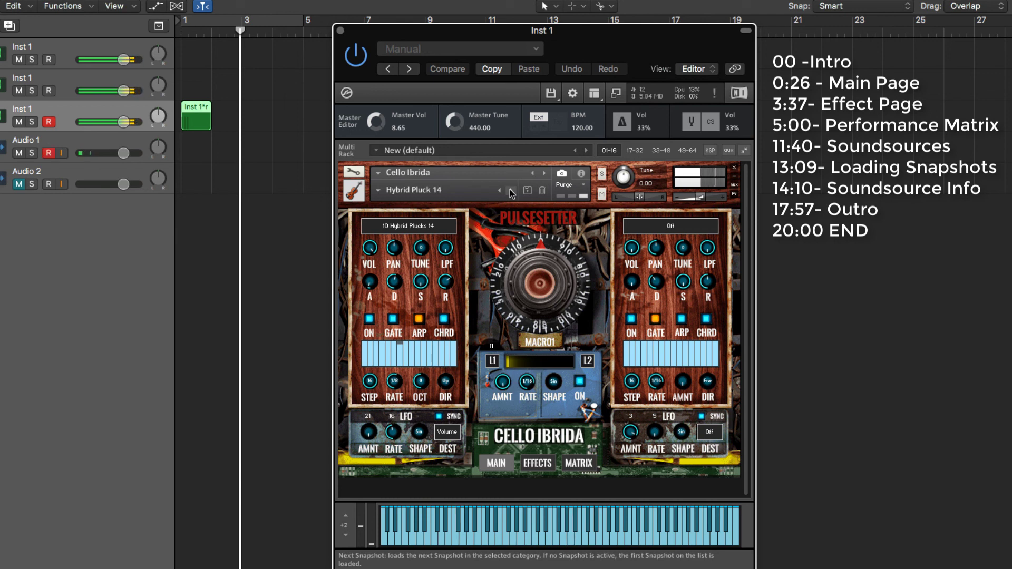
pyautogui.click(510, 190)
pyautogui.click(510, 190)
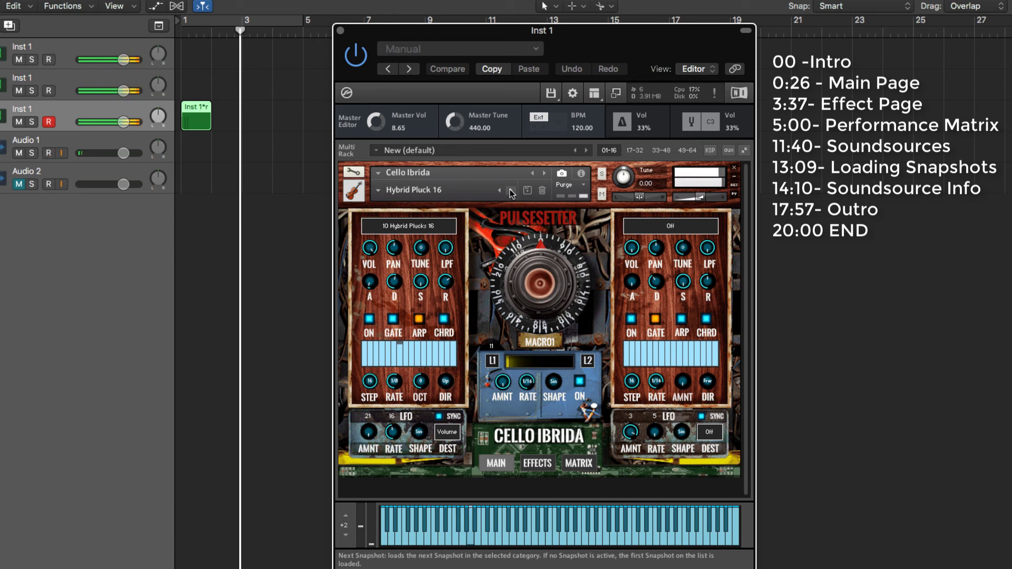
pyautogui.click(510, 190)
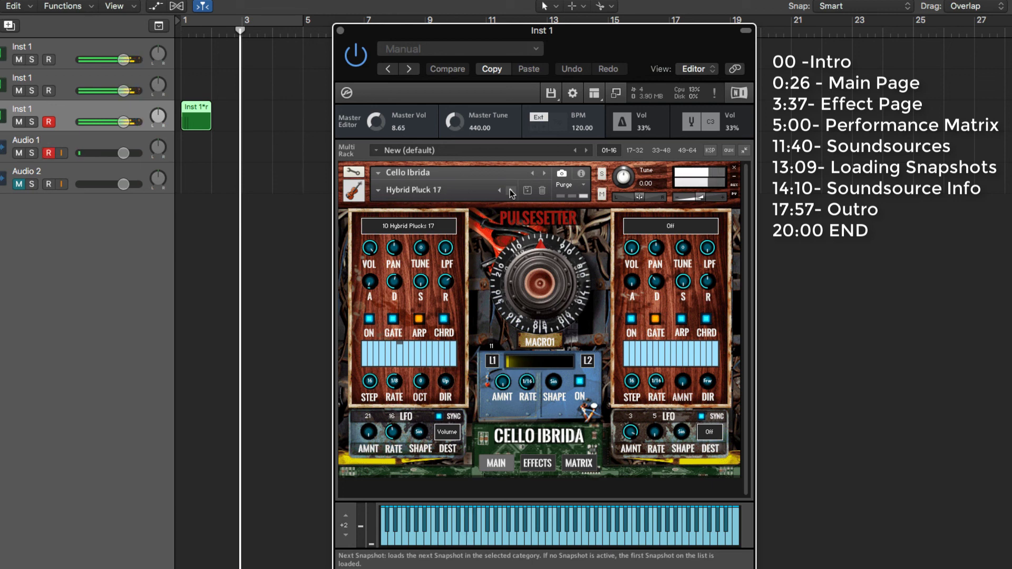
pyautogui.click(510, 191)
pyautogui.click(511, 191)
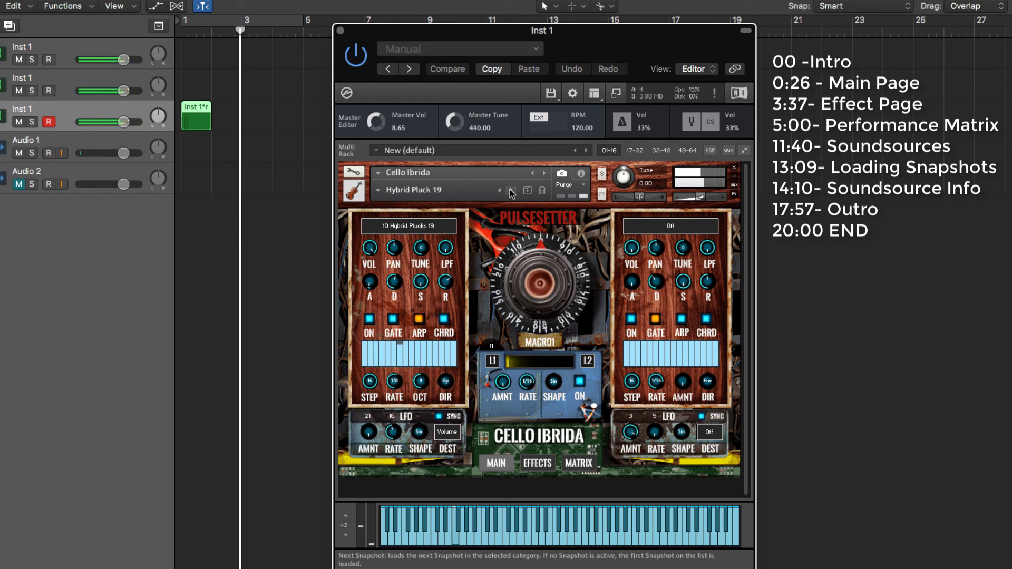
# Compare the first layer's soundsource list with the SOUNDSOURCES snapshot groups, including Syntheziser Pads and Synth Bass Plucks
pyautogui.click(427, 225)
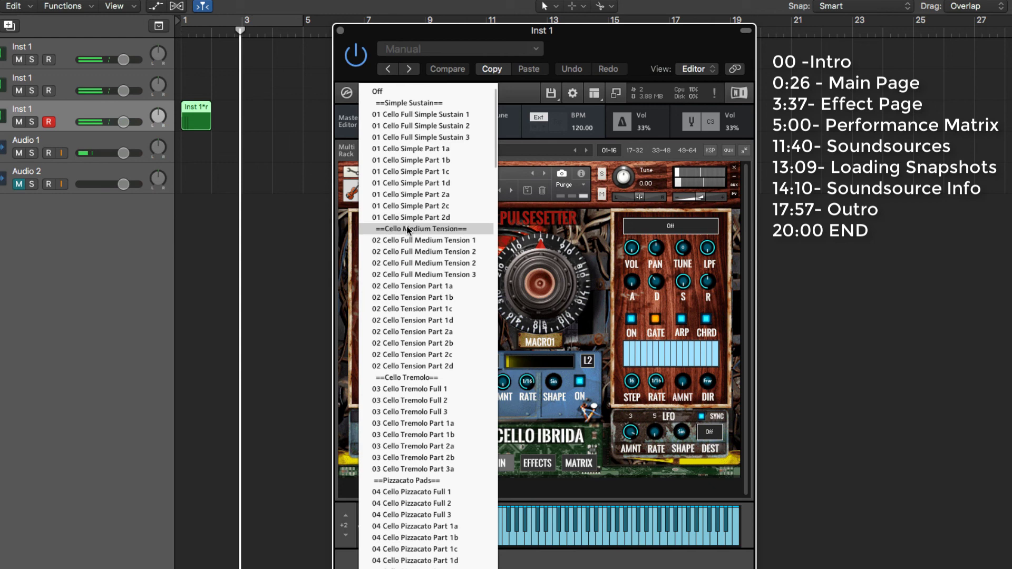
pyautogui.click(530, 230)
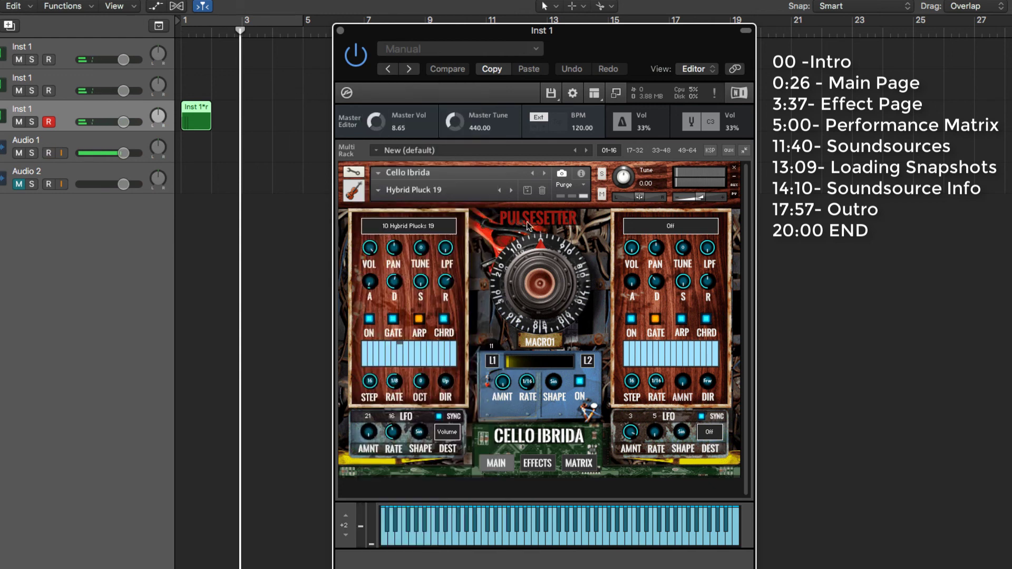
pyautogui.click(377, 190)
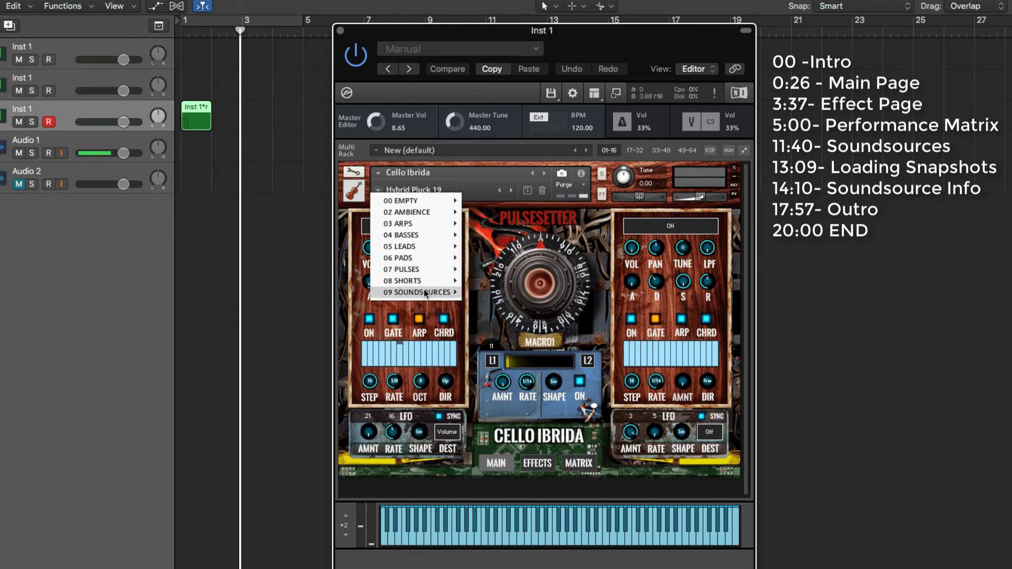
pyautogui.moveTo(425, 293)
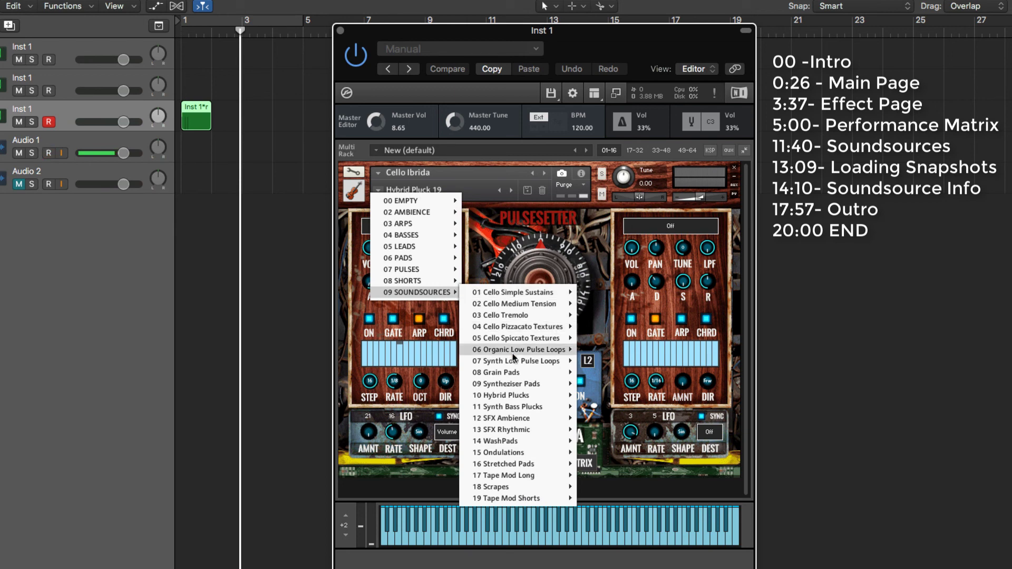
pyautogui.moveTo(510, 385)
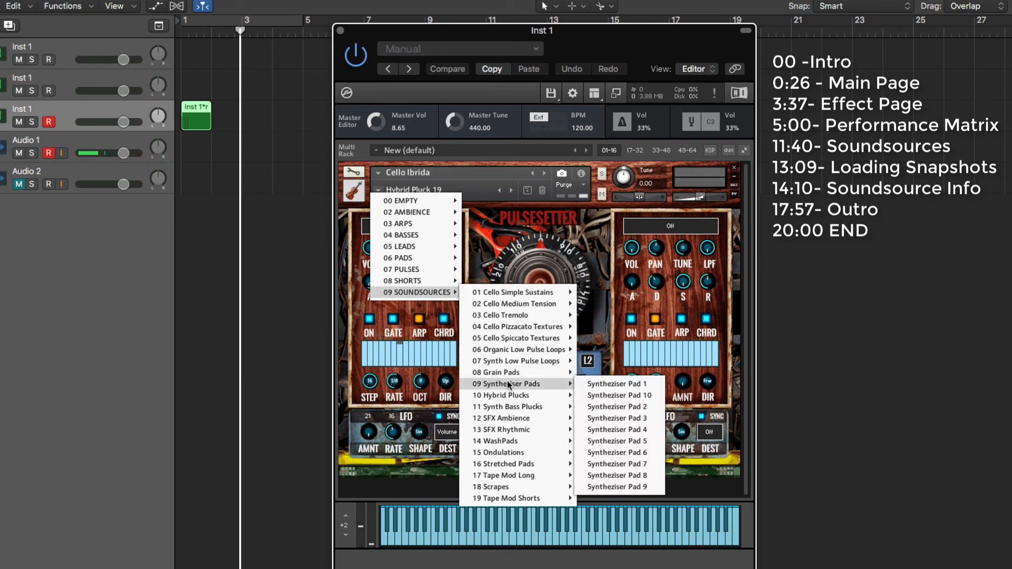
pyautogui.moveTo(514, 408)
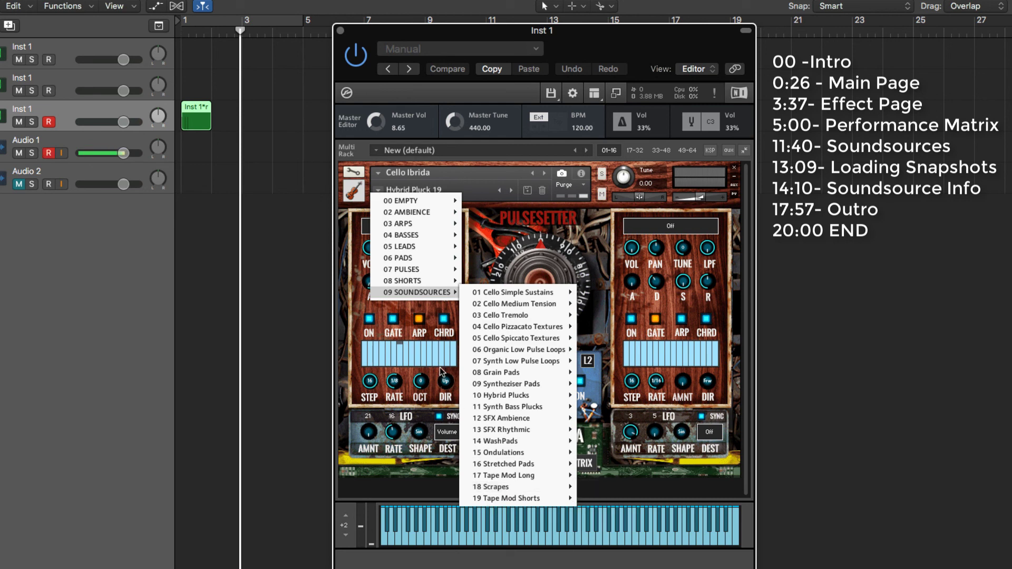
pyautogui.click(416, 338)
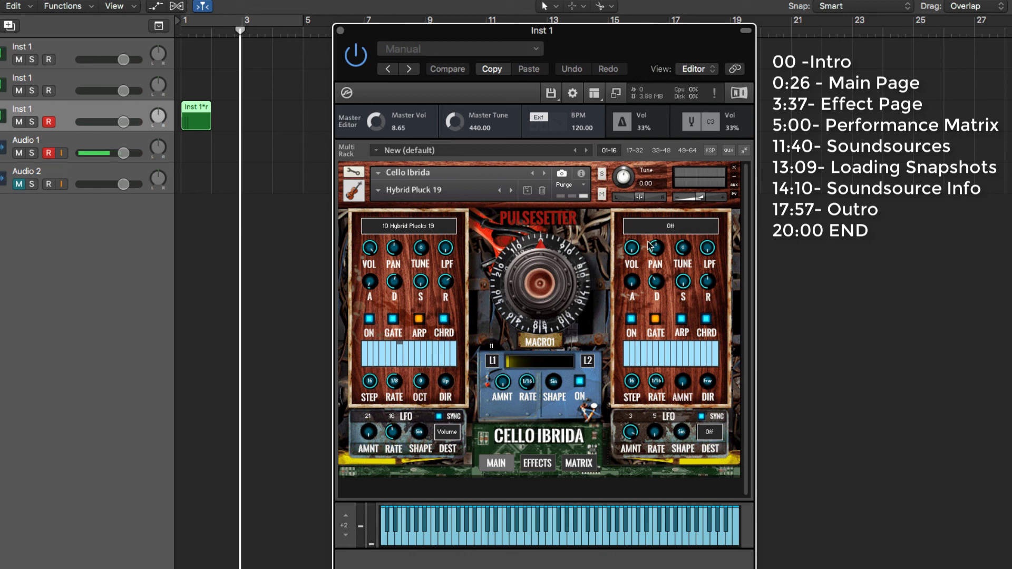
# Shift the instrument window slightly and load the PULSE - Chain Reactions snapshot from the PULSES category
pyautogui.moveTo(601, 47); pyautogui.dragTo(611, 44)
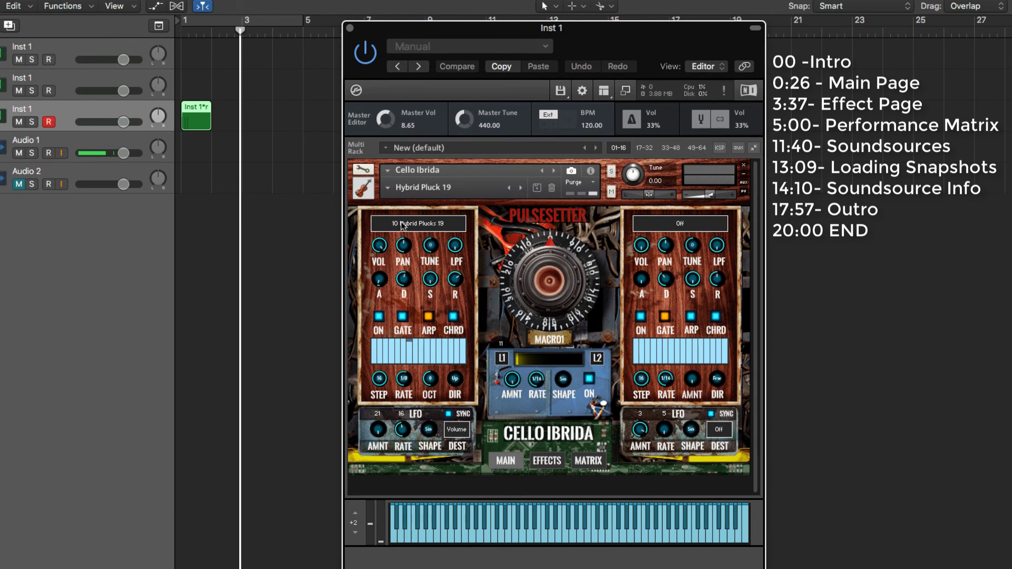
pyautogui.click(387, 189)
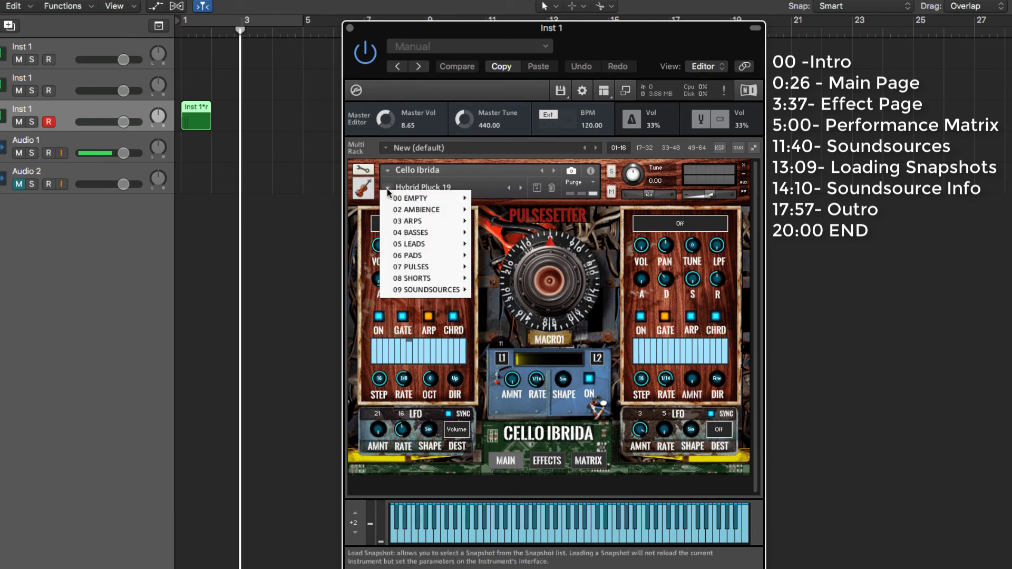
pyautogui.moveTo(404, 268)
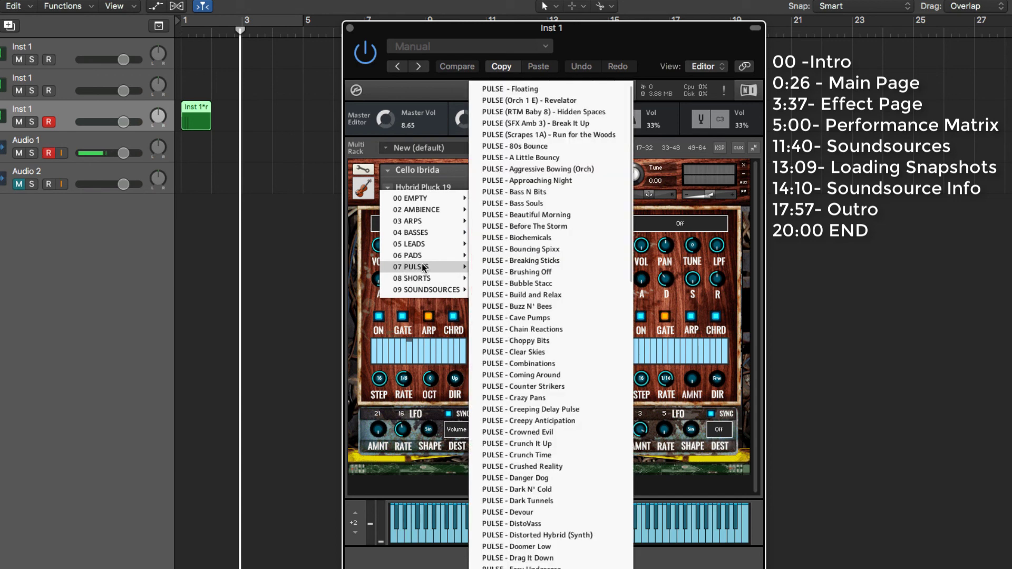
pyautogui.click(574, 330)
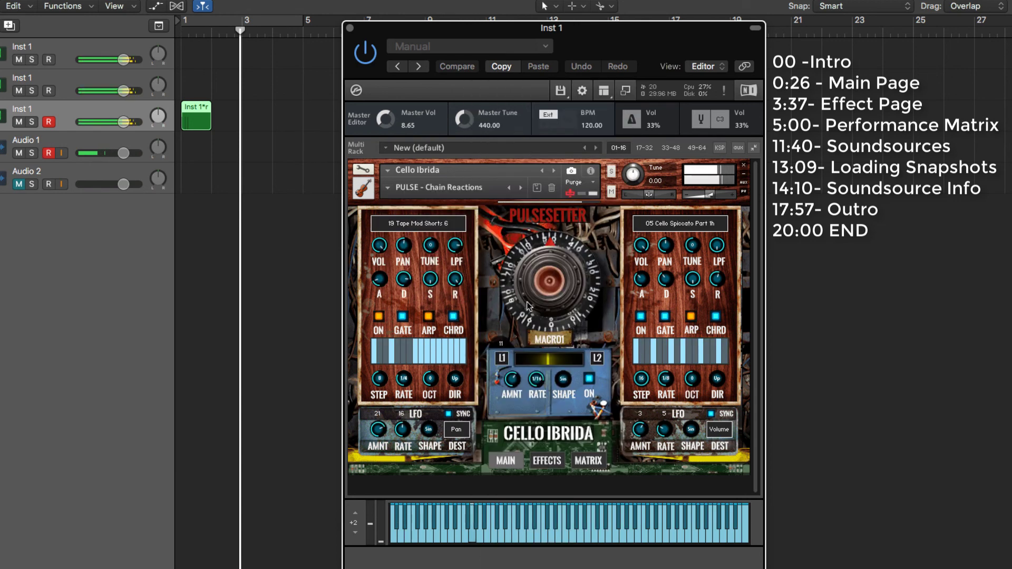
# Advance through the PULSES snapshots to PULSE - Combinations and check its Matrix page before returning to the main page
pyautogui.click(521, 188)
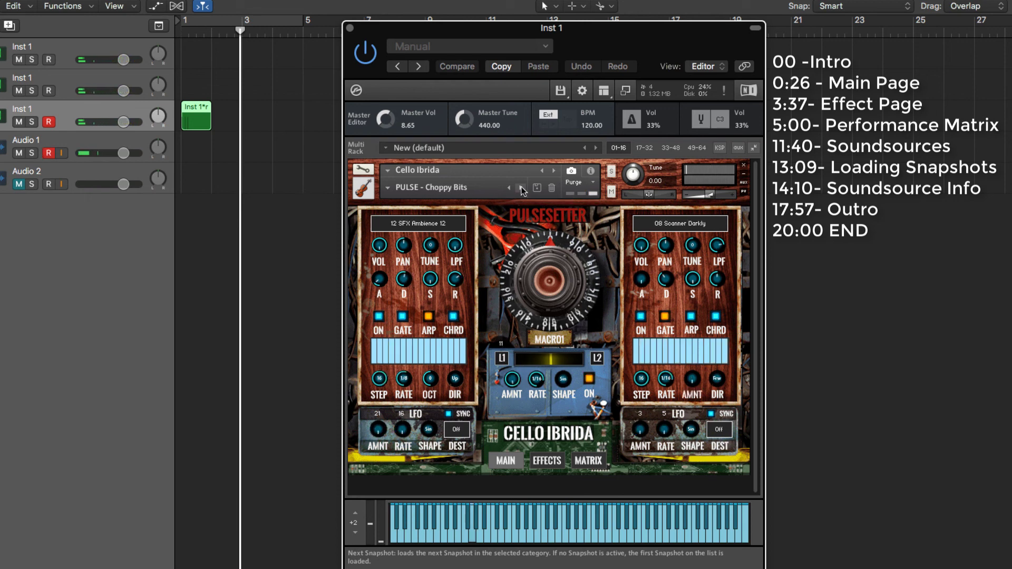
pyautogui.click(521, 189)
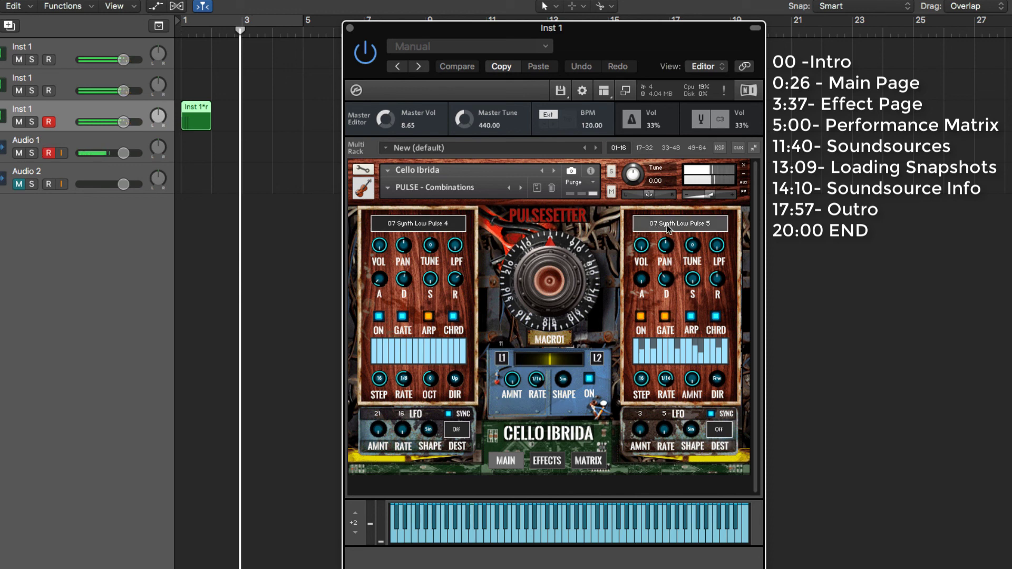
pyautogui.click(592, 458)
pyautogui.click(506, 462)
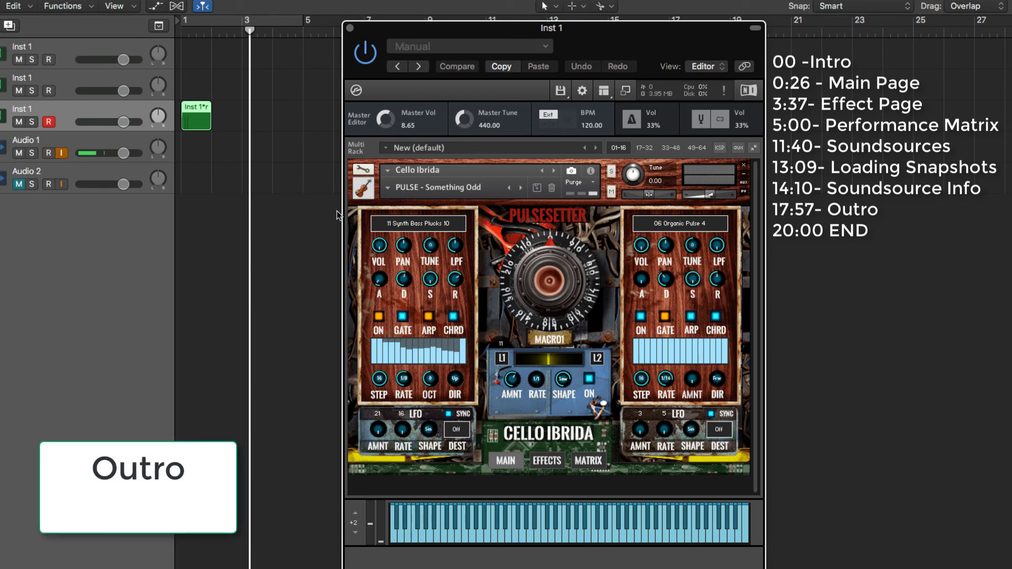
# Load the PULSE - Crunch Time snapshot from the PULSES category
pyautogui.click(389, 188)
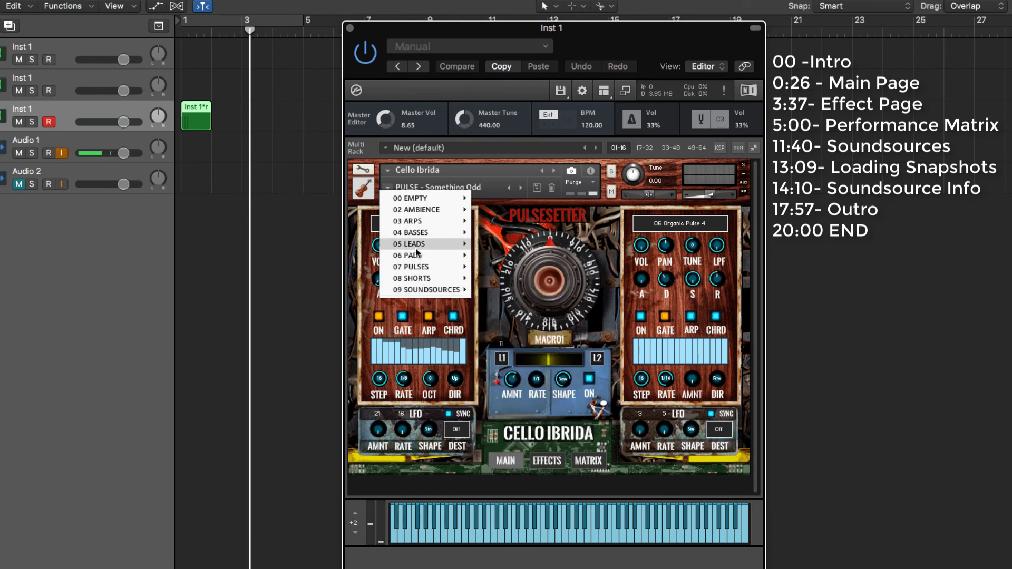
pyautogui.moveTo(423, 267)
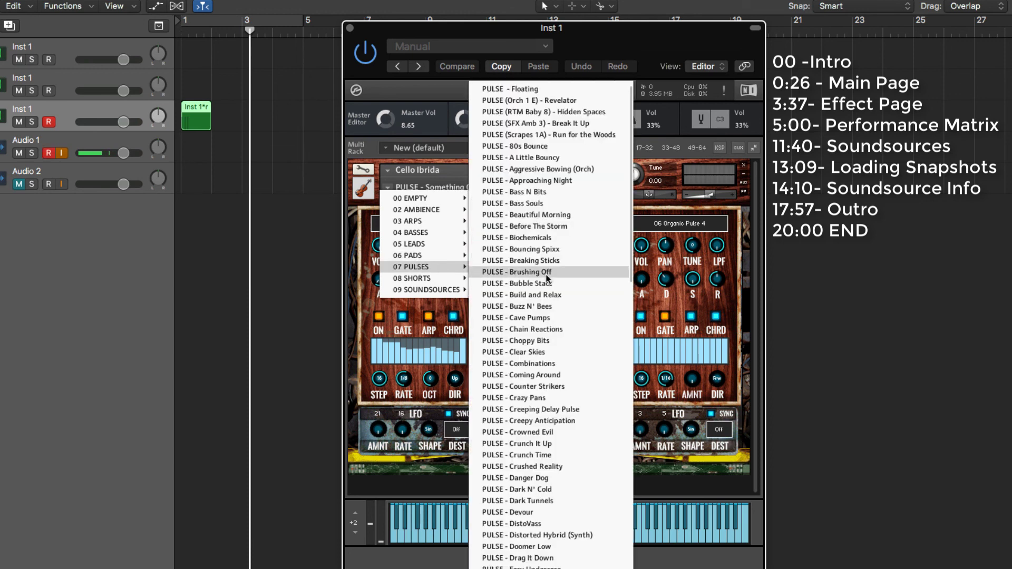
pyautogui.click(542, 456)
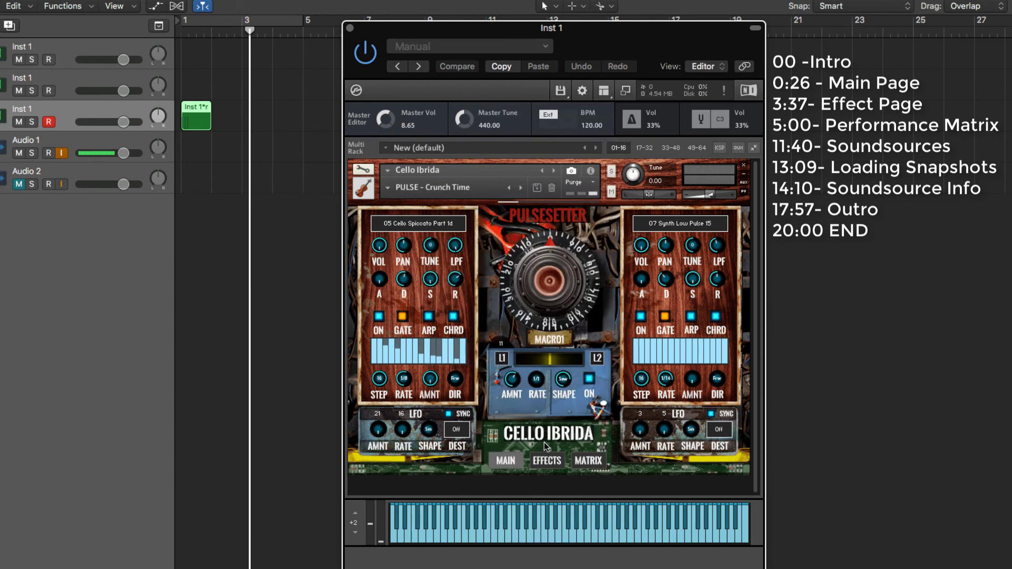
# Load the PULSE - Sound Design 9 snapshot from further down the PULSES category
pyautogui.click(386, 186)
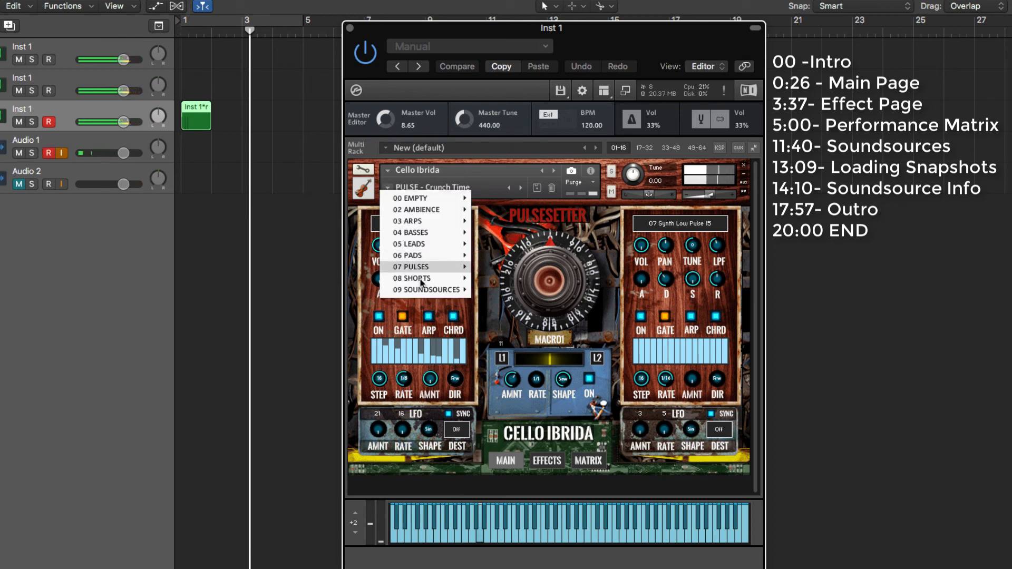
pyautogui.moveTo(424, 267)
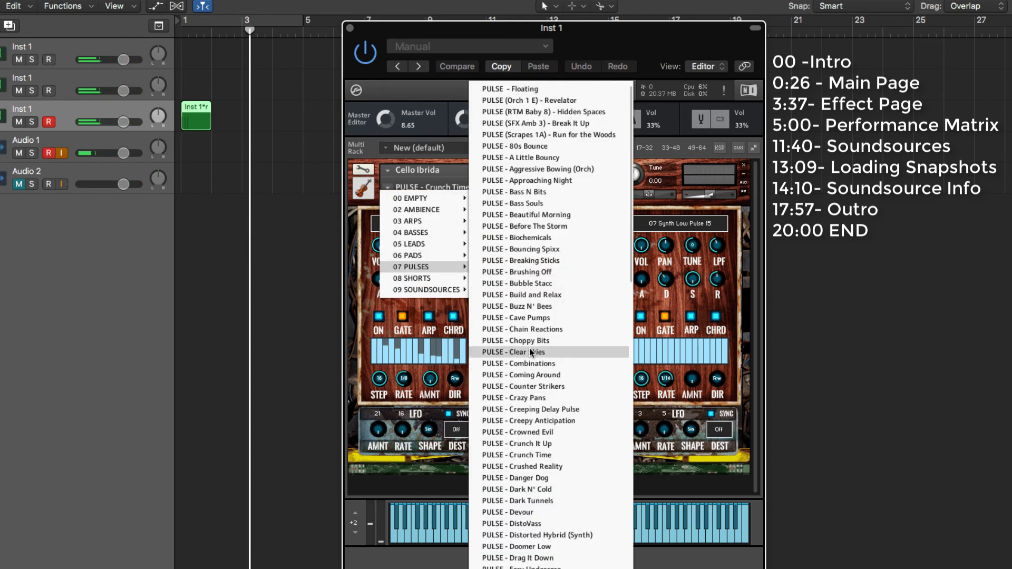
pyautogui.scroll(-15, 532, 353)
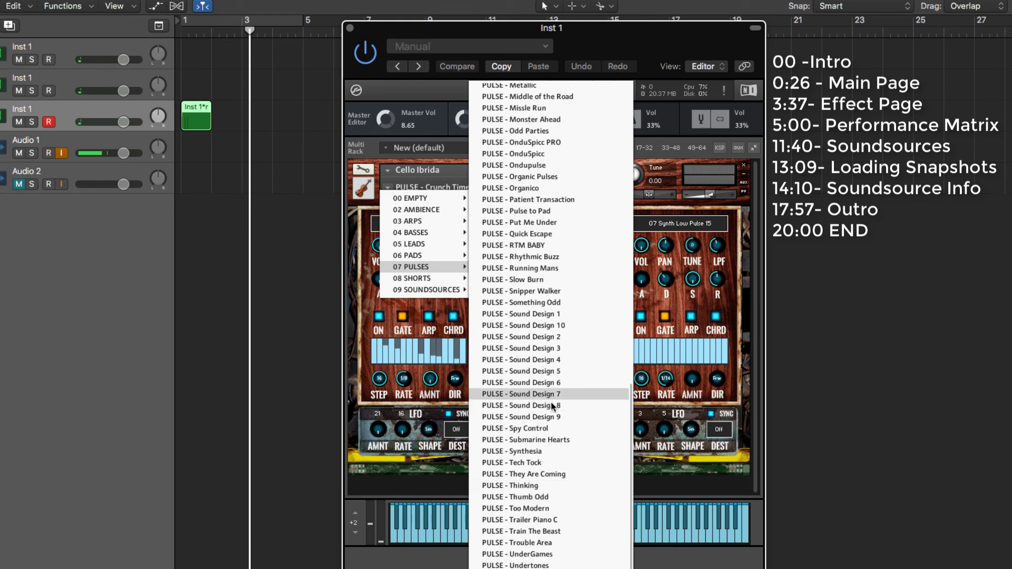
pyautogui.click(548, 417)
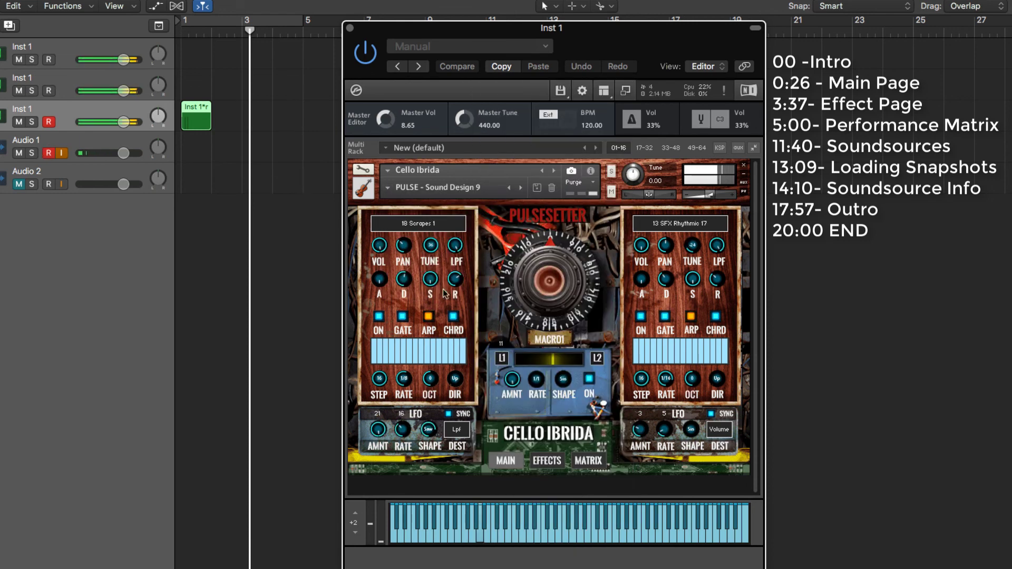
# Load the PAD - Wash Behind snapshot from the PADS category
pyautogui.click(387, 188)
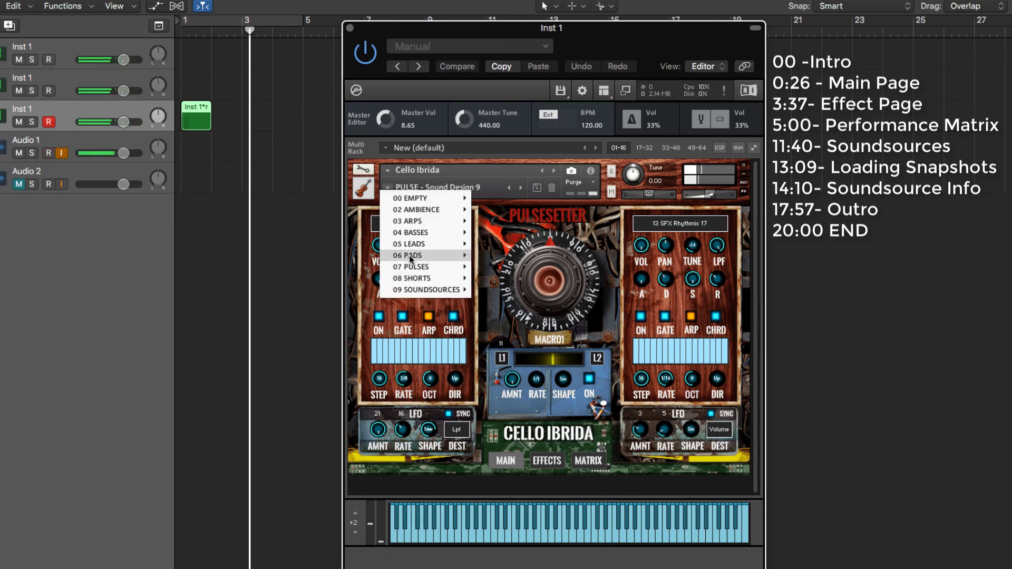
pyautogui.moveTo(411, 258)
pyautogui.scroll(-10, 546, 499)
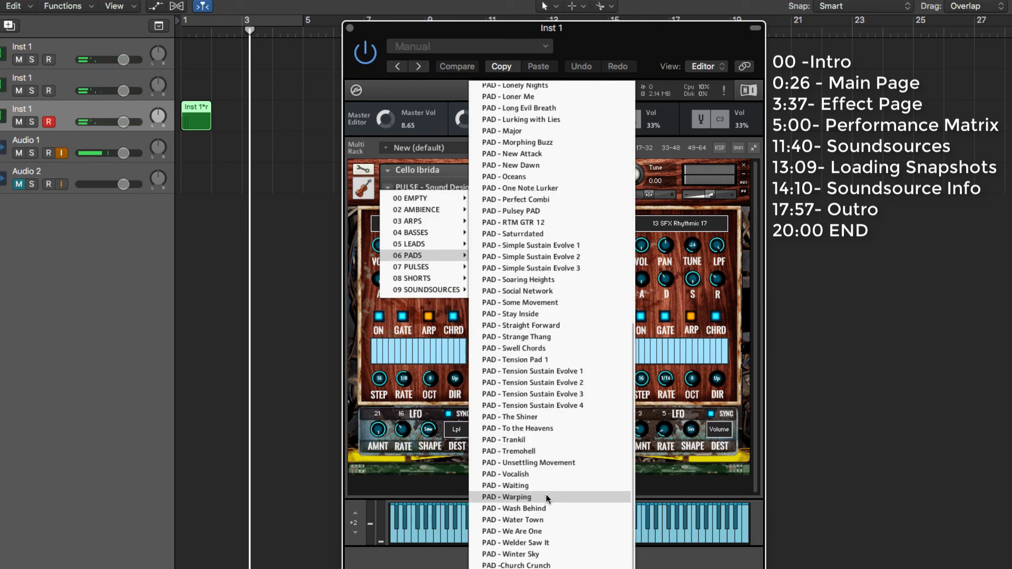
pyautogui.click(541, 508)
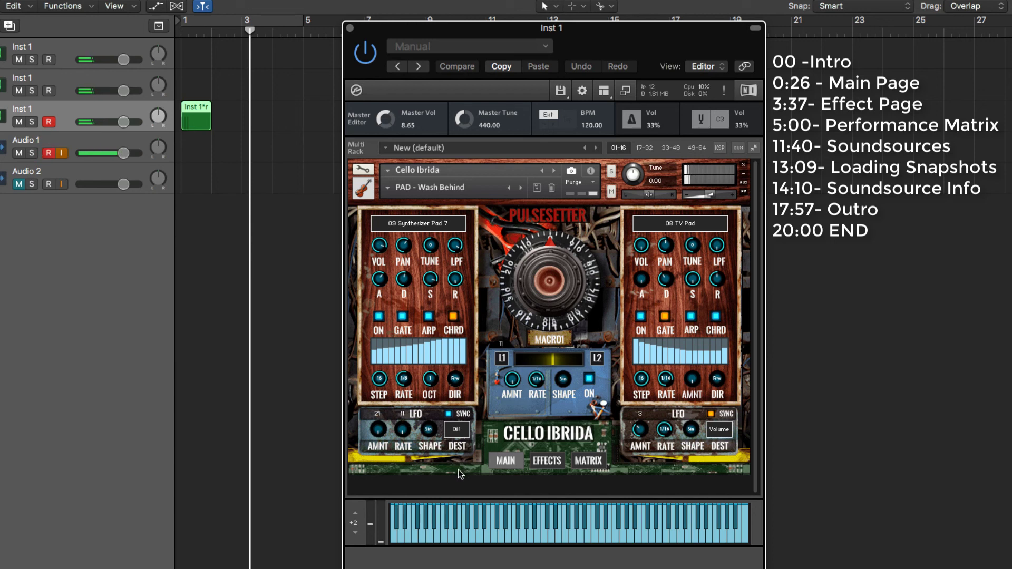
# Load the LEAD - Cello And Group snapshot from the LEADS category
pyautogui.click(387, 187)
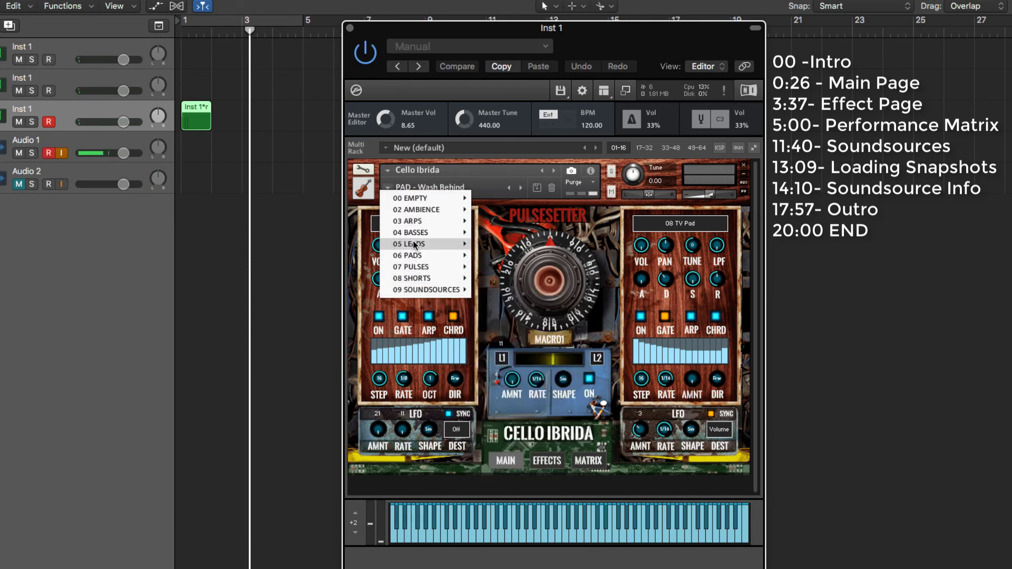
pyautogui.moveTo(416, 245)
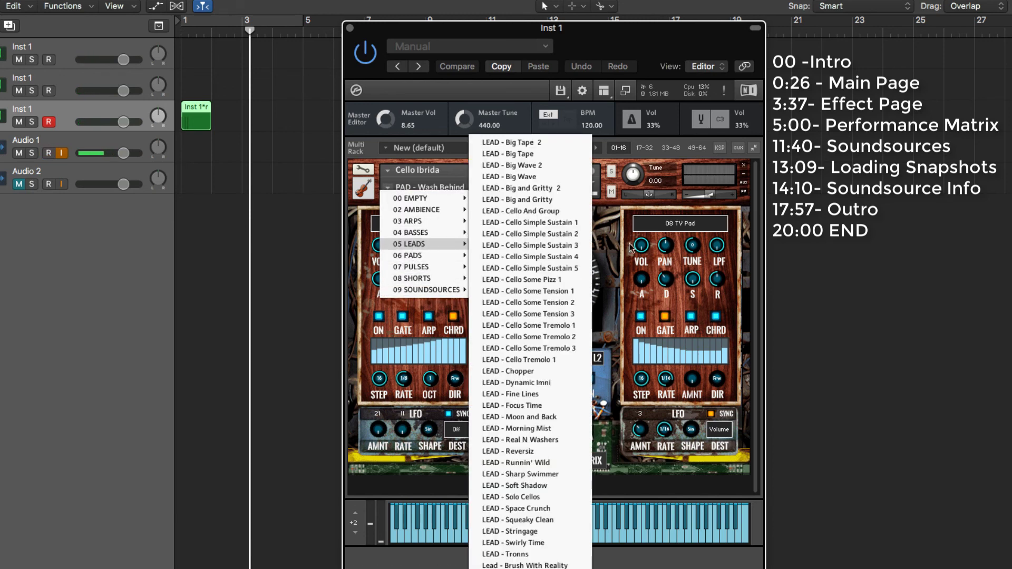
pyautogui.click(555, 211)
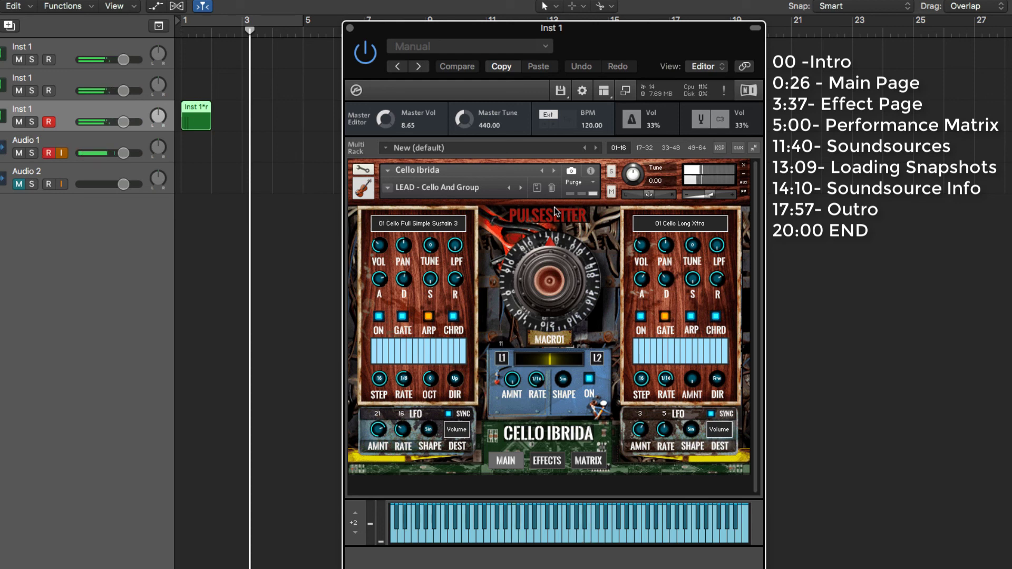
# Load the PULSE - Sound Design 3 snapshot from further down the PULSES category
pyautogui.click(387, 189)
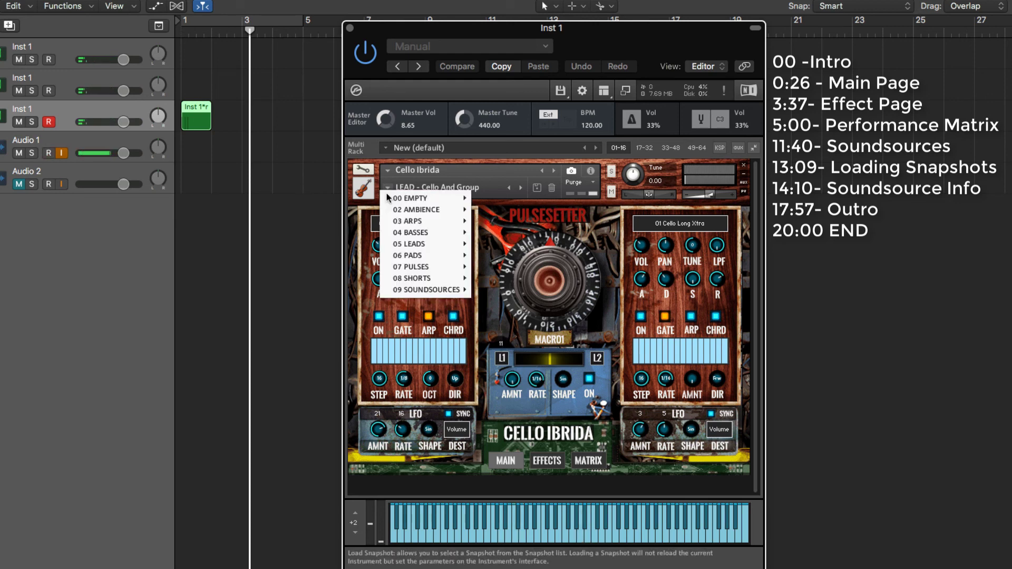
pyautogui.moveTo(413, 257)
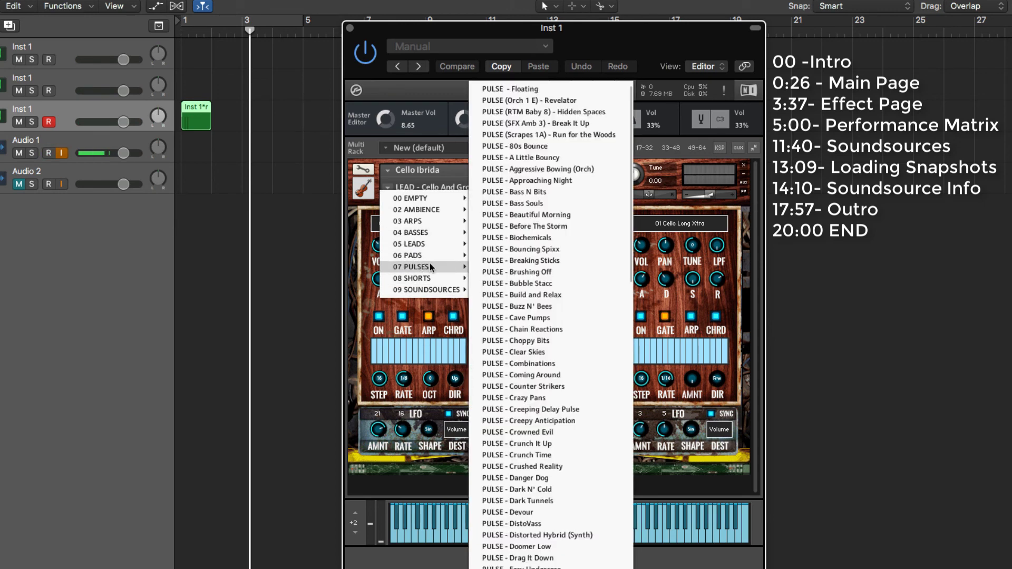
pyautogui.scroll(-15, 549, 358)
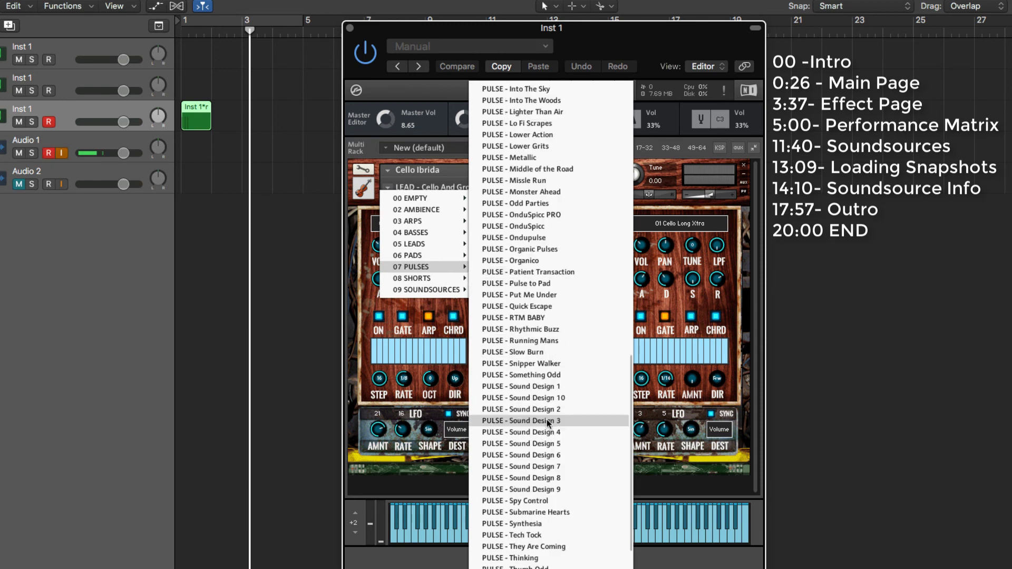
pyautogui.click(548, 421)
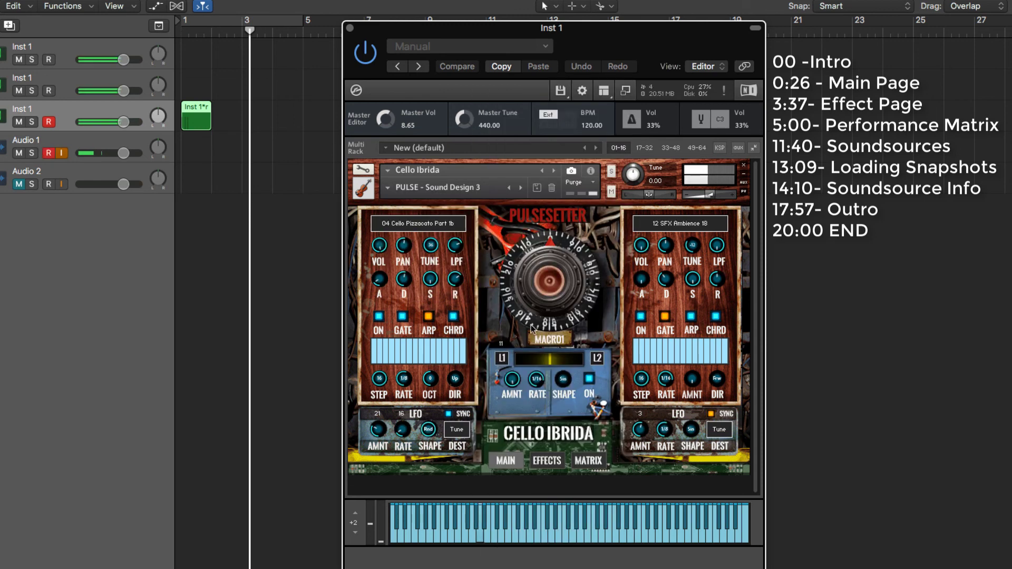
# Load the AMB - Horror Show 3 snapshot from the AMBIENCE category
pyautogui.click(388, 187)
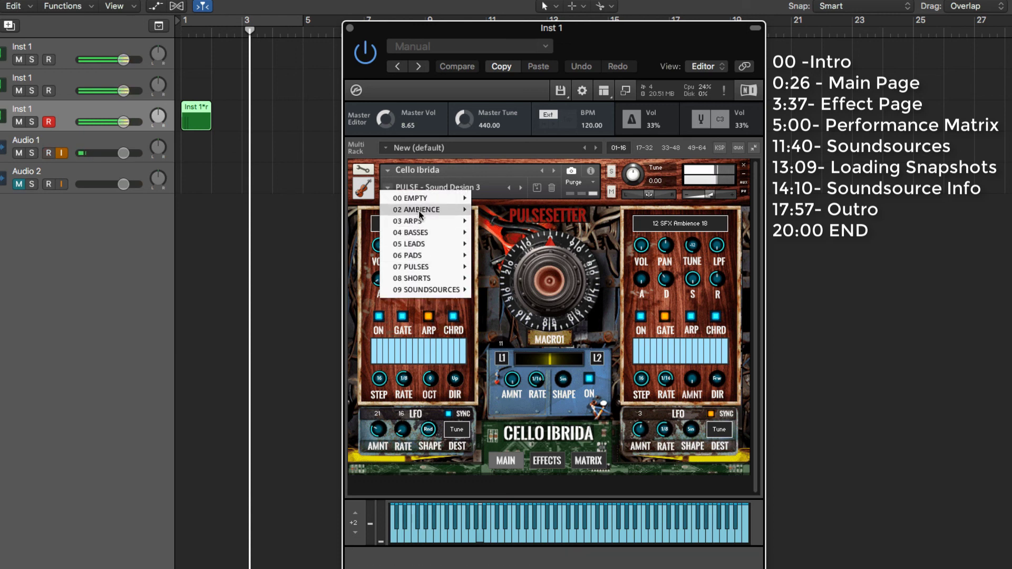
pyautogui.moveTo(421, 212)
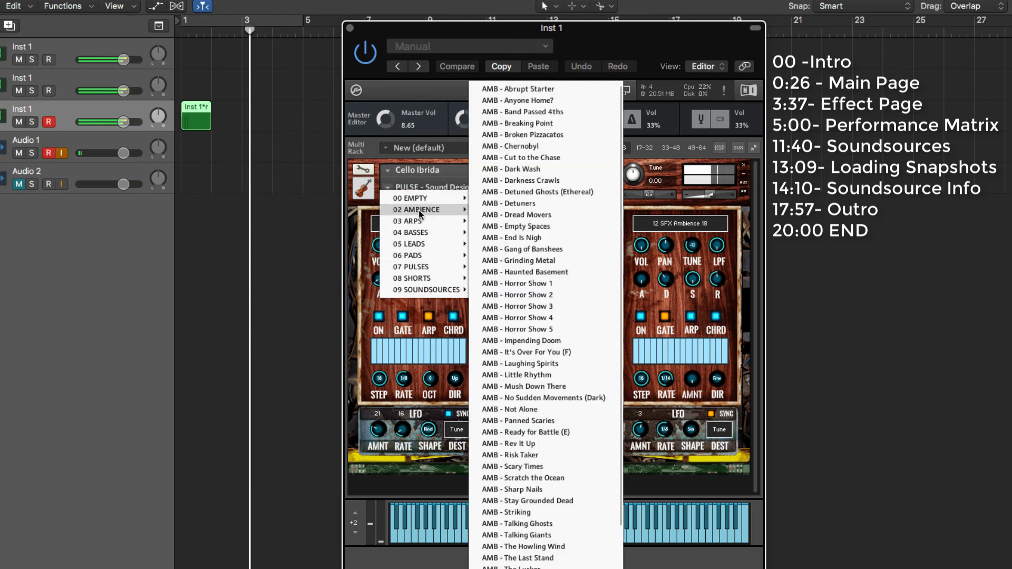
pyautogui.click(546, 312)
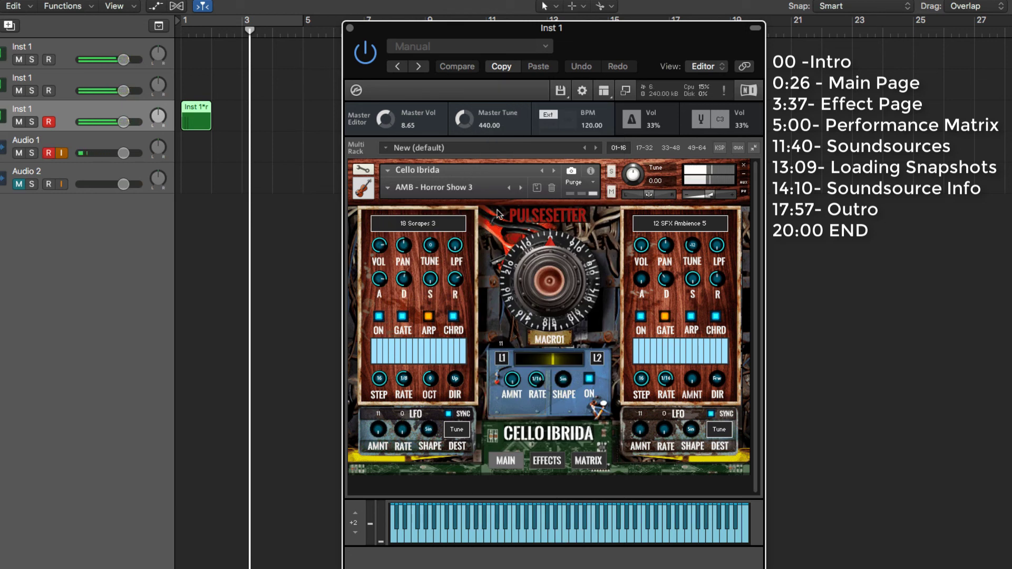
# Load the PULSE - Crunch Time snapshot again from the PULSES category
pyautogui.click(387, 187)
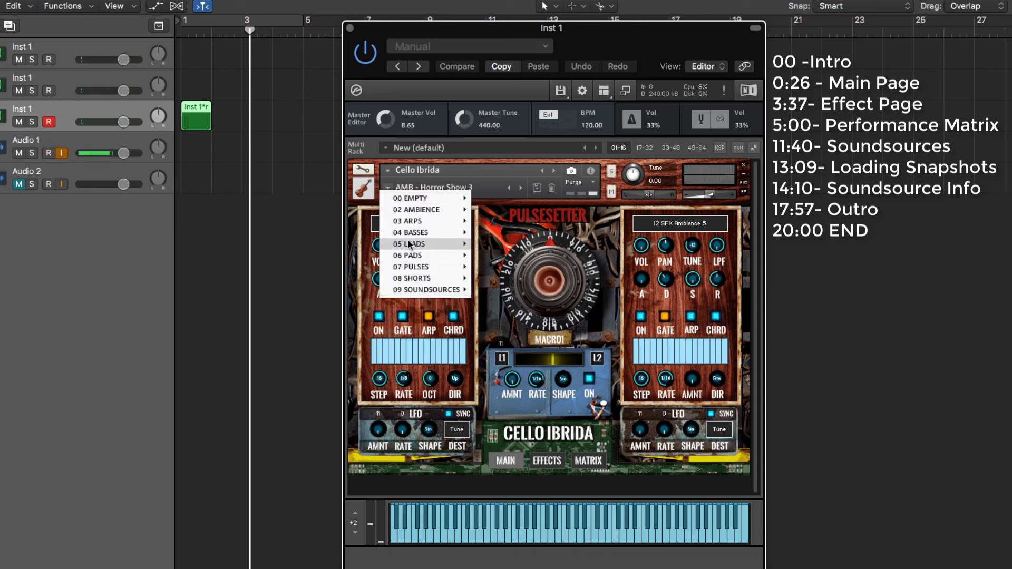
pyautogui.moveTo(417, 224)
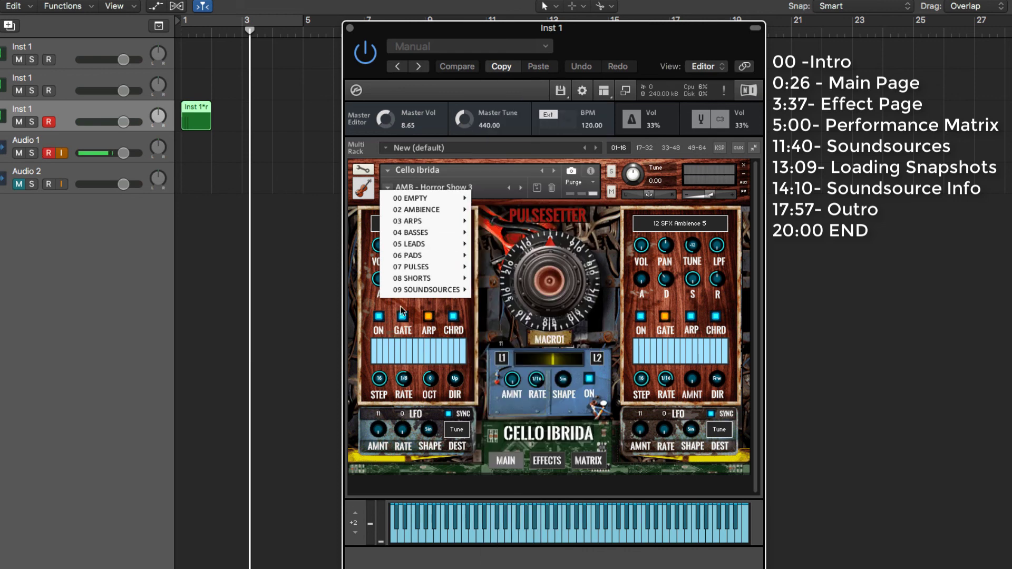
pyautogui.moveTo(423, 267)
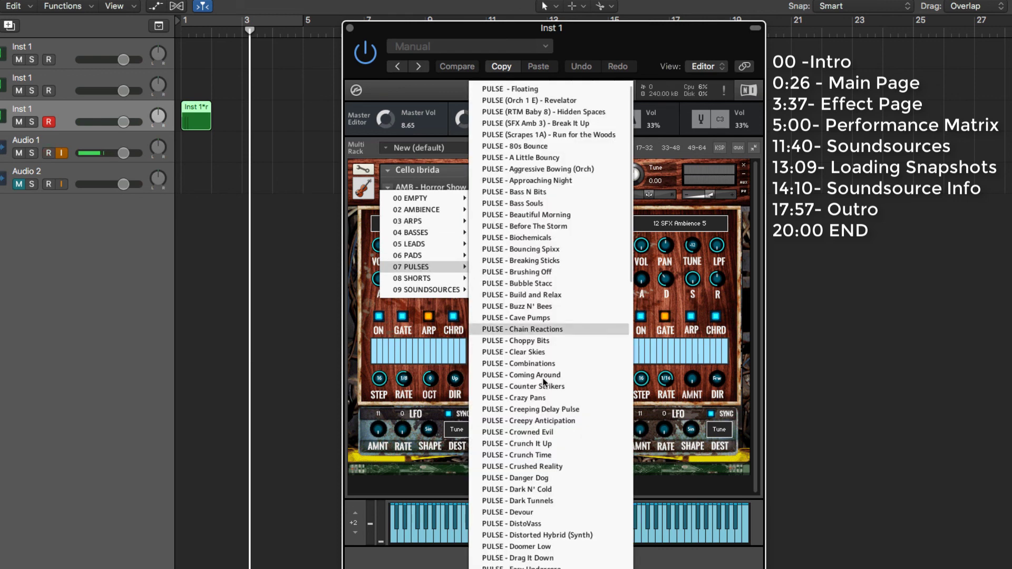
pyautogui.scroll(-10, 545, 388)
pyautogui.scroll(10, 545, 393)
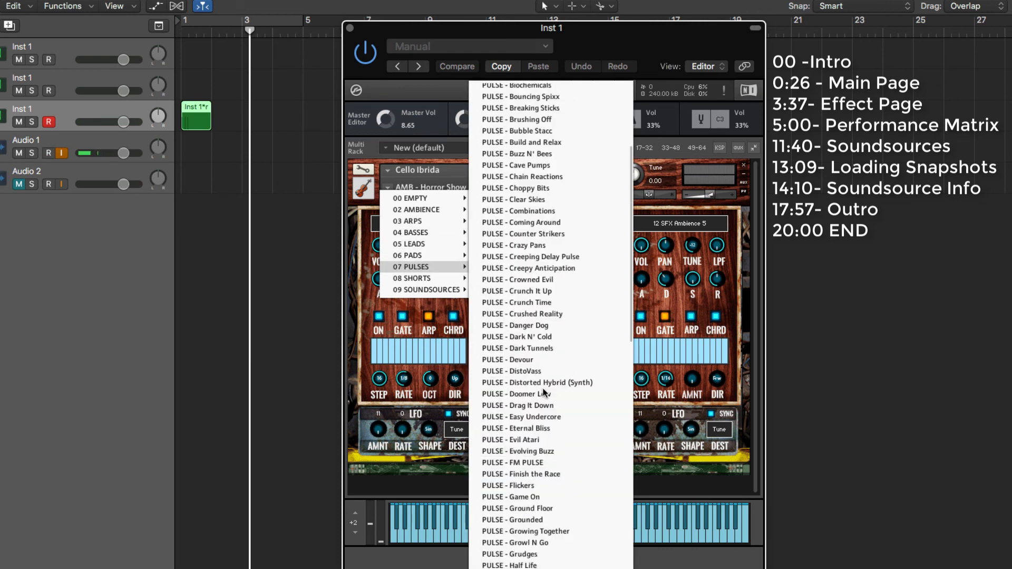
pyautogui.click(515, 303)
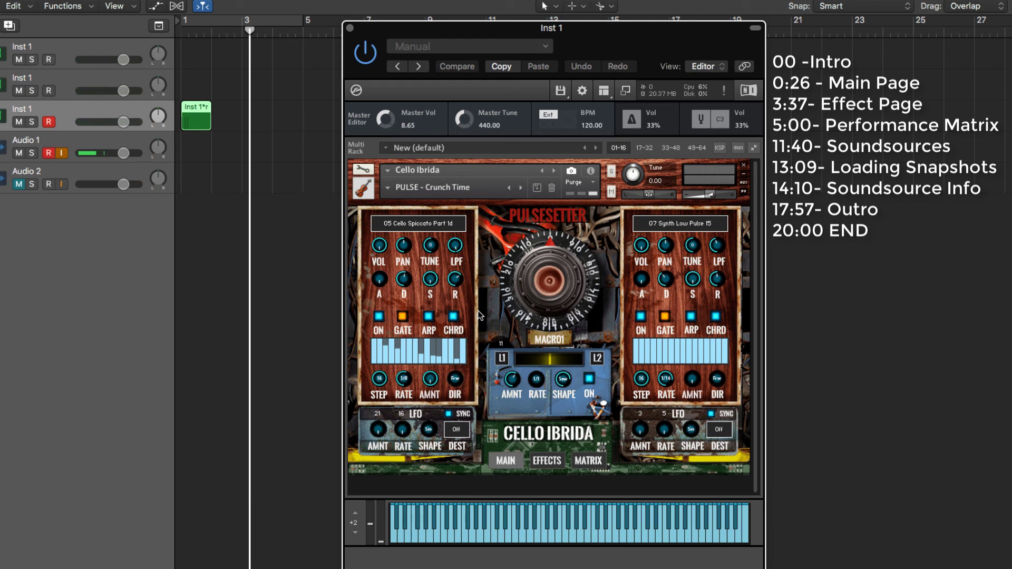
# Load the EMPTY snapshot and assign the 02 Cello Full Medium Tension 2 soundsource to the first layer
pyautogui.click(387, 188)
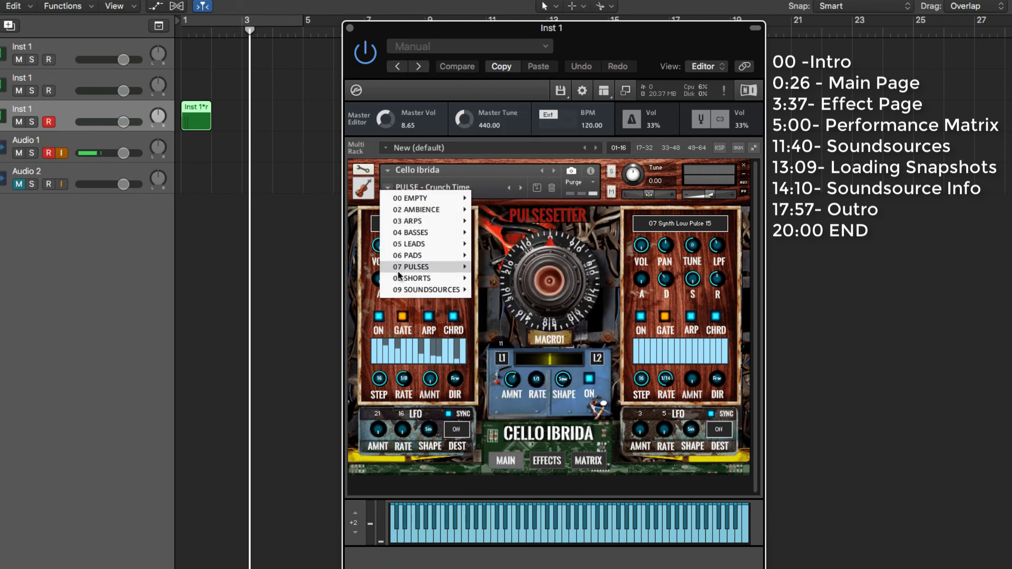
pyautogui.click(502, 201)
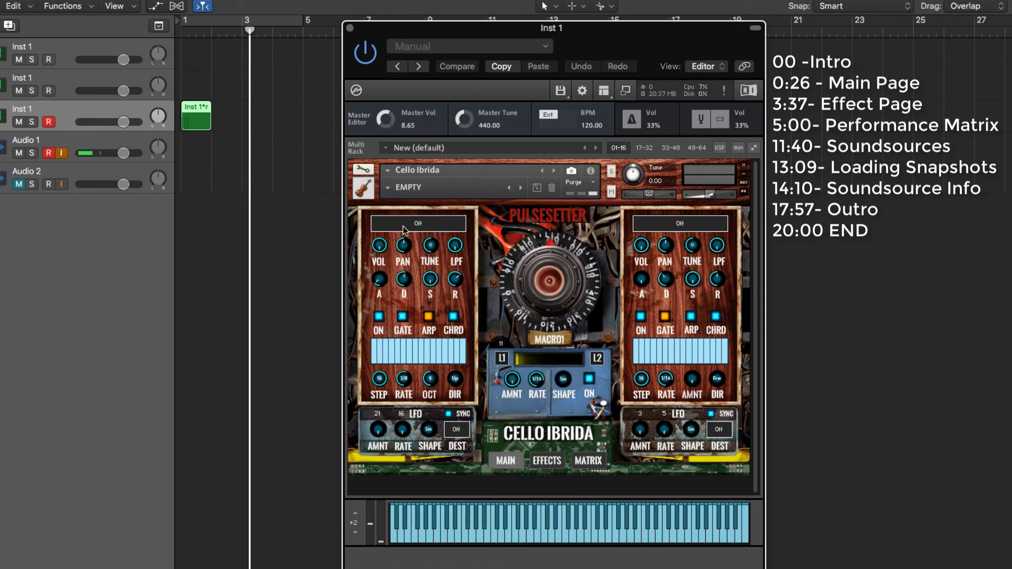
pyautogui.click(420, 224)
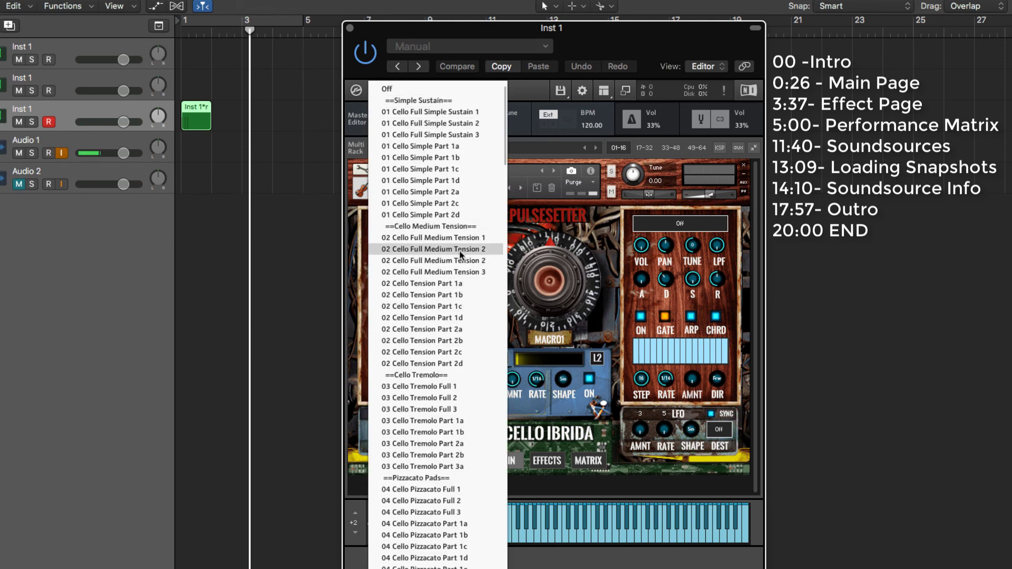
pyautogui.click(461, 250)
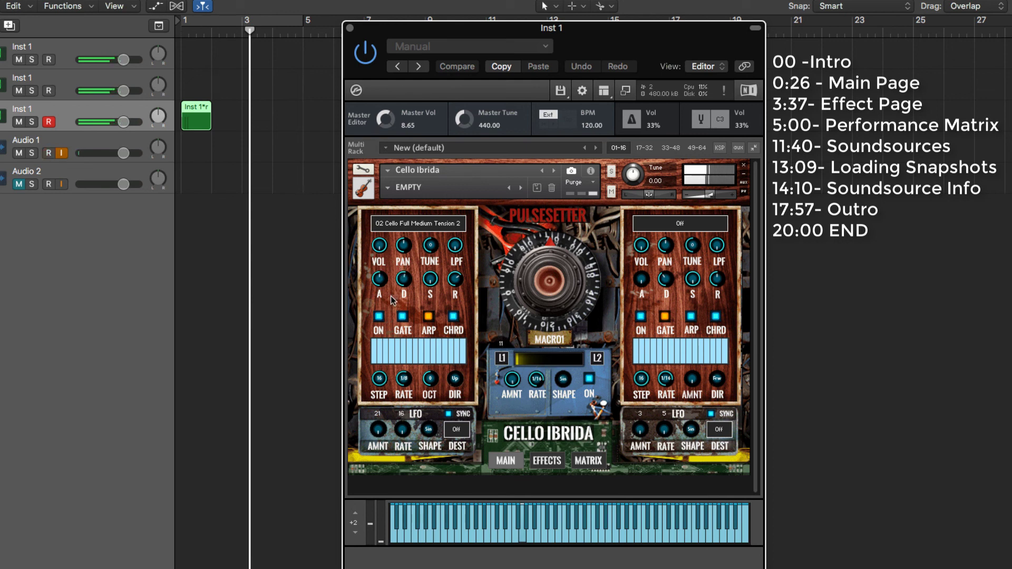
pyautogui.moveTo(537, 312); pyautogui.dragTo(514, 194)
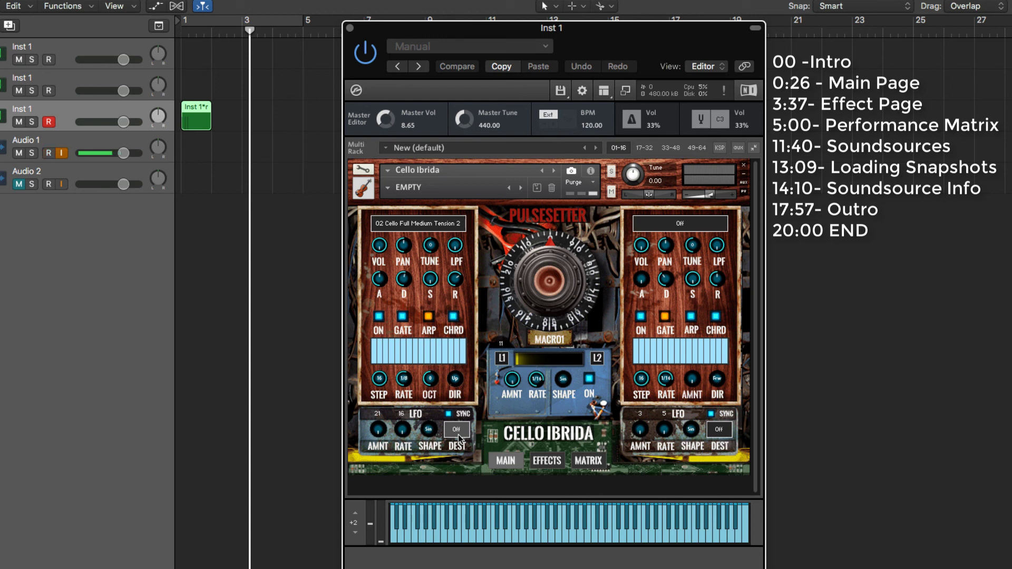
# Browse the SOUNDSOURCES snapshot groups and load Scrapes 2 from 18 Scrapes
pyautogui.click(405, 188)
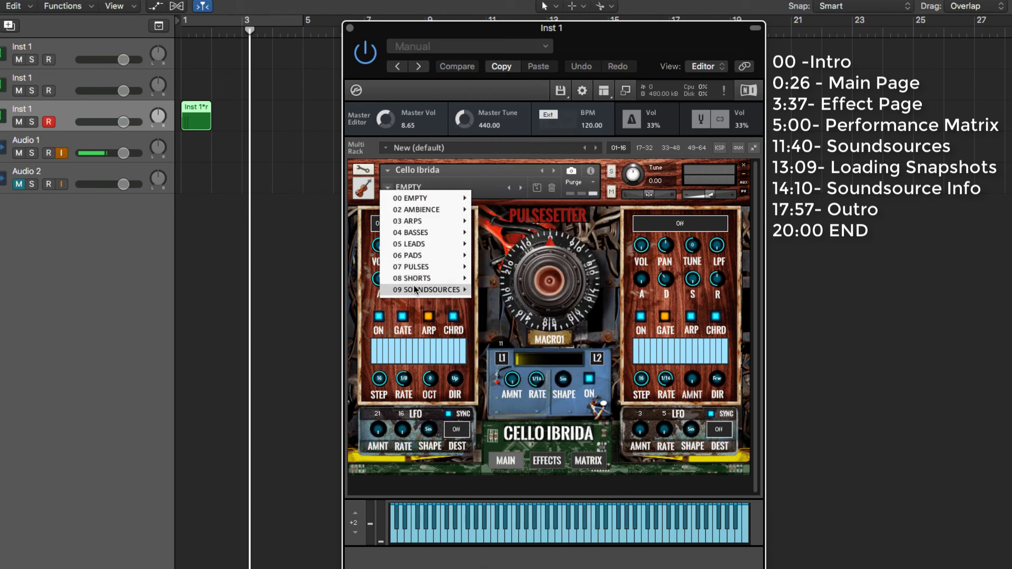
pyautogui.moveTo(422, 289)
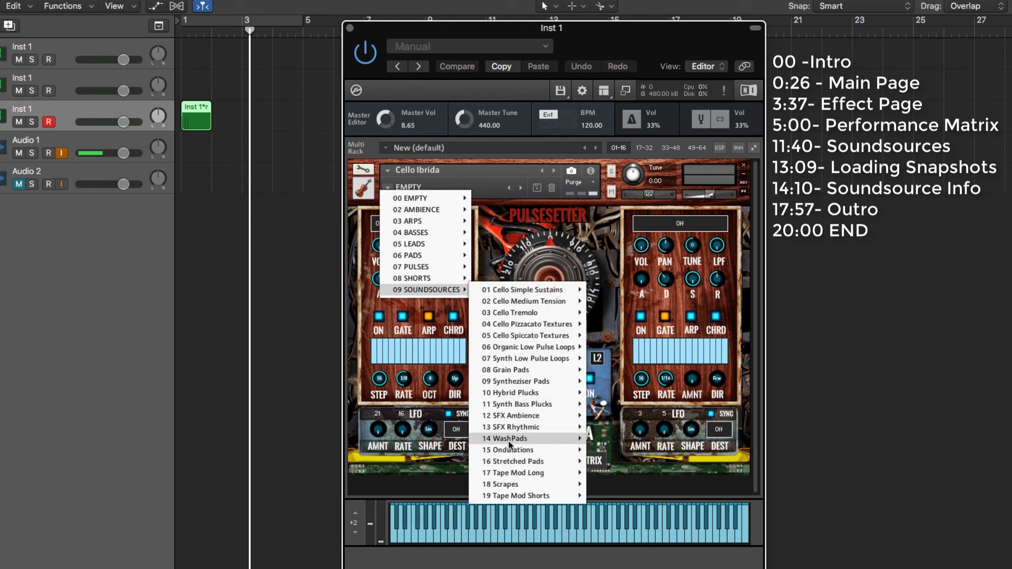
pyautogui.moveTo(510, 439)
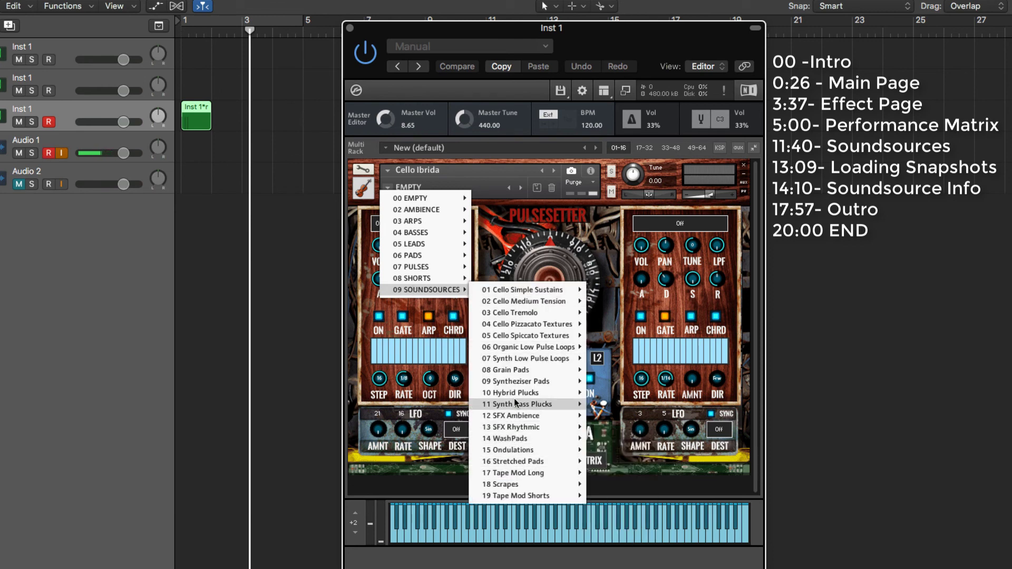
pyautogui.moveTo(516, 382)
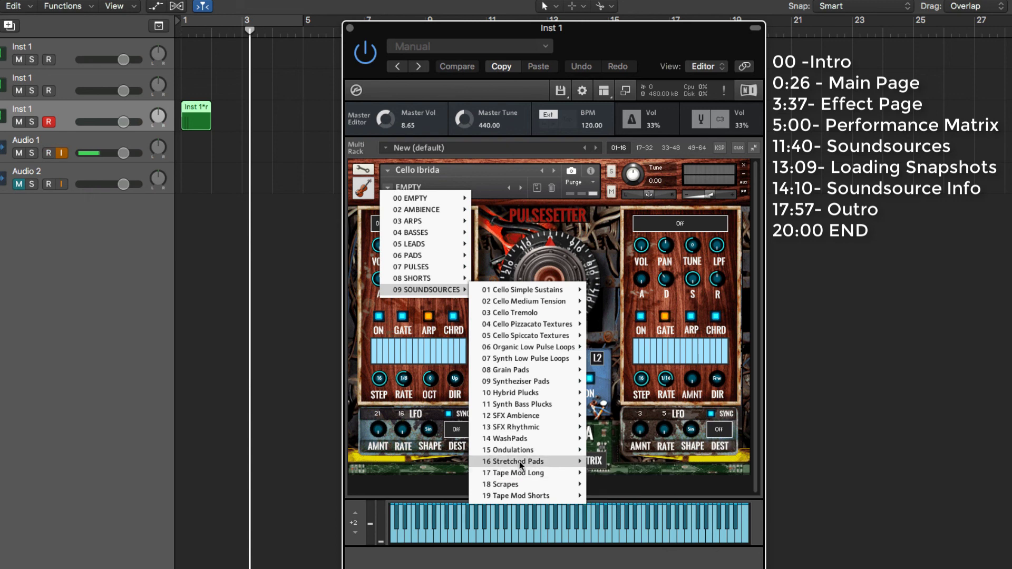
pyautogui.moveTo(520, 461)
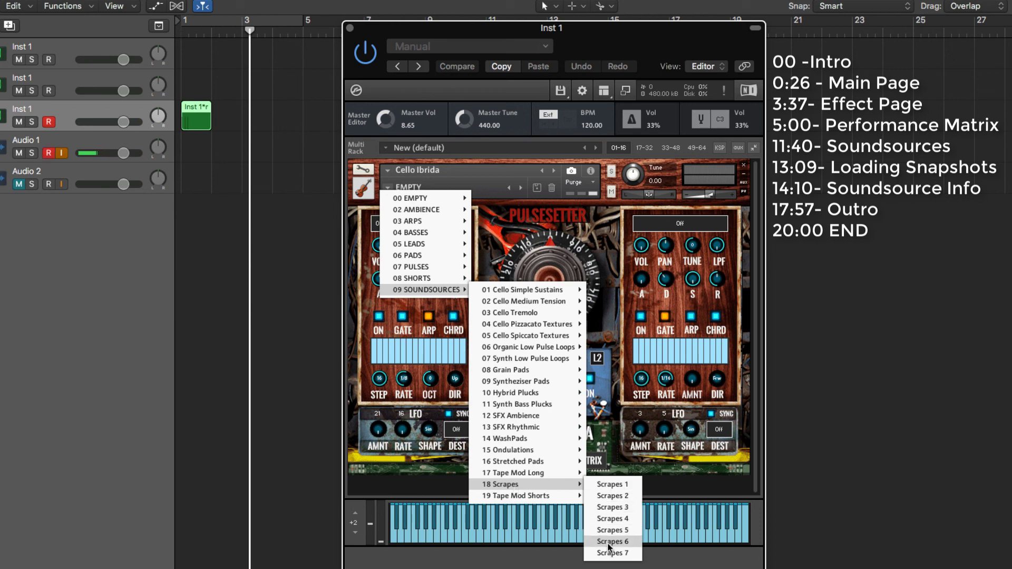
pyautogui.click(612, 496)
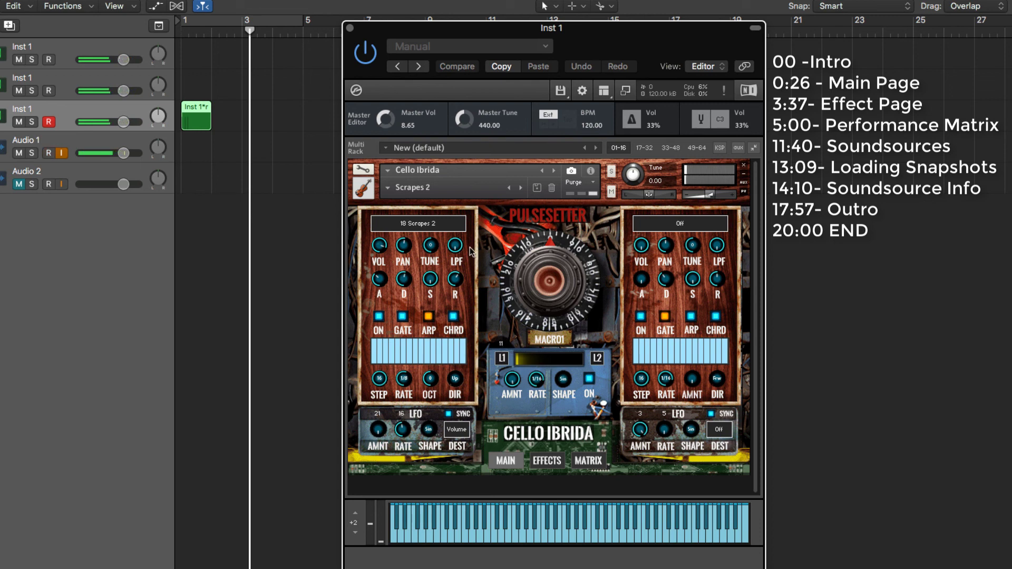
# Load the Cello Full Medium Tension 2 snapshot from 02 Cello Medium Tension and centre the L1/L2 crossfader
pyautogui.click(388, 187)
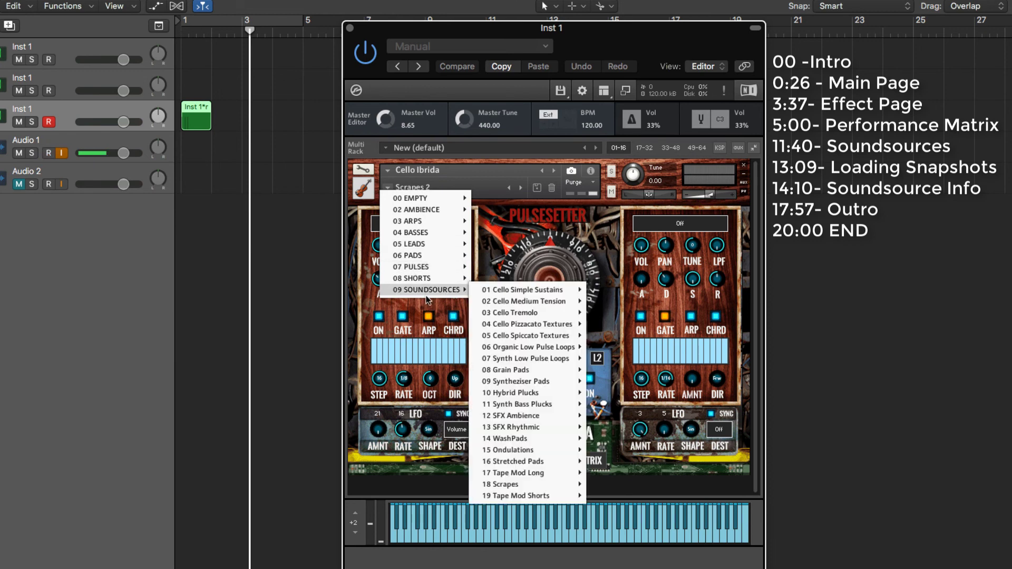
pyautogui.moveTo(527, 301)
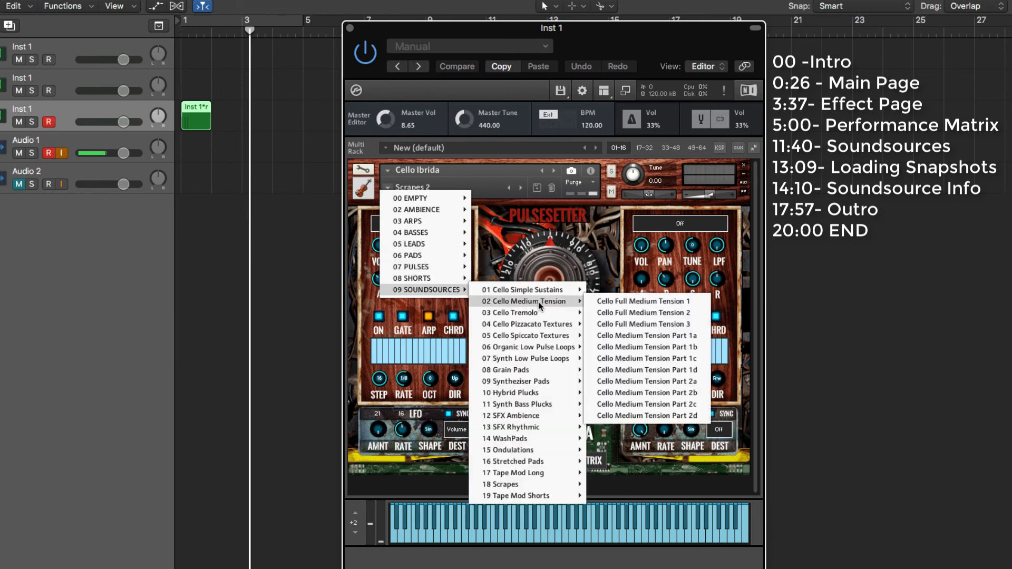
pyautogui.click(665, 314)
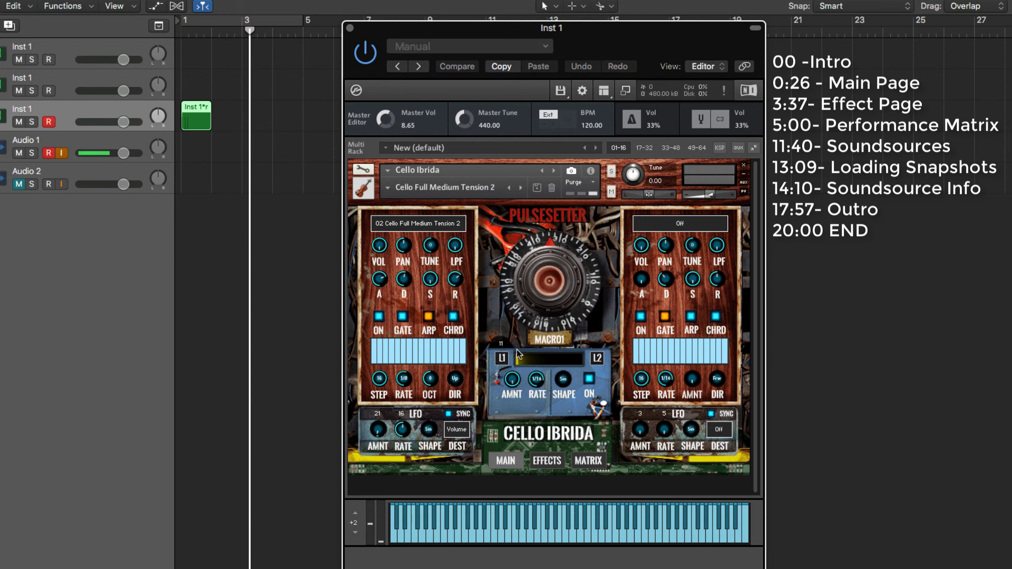
pyautogui.click(568, 359)
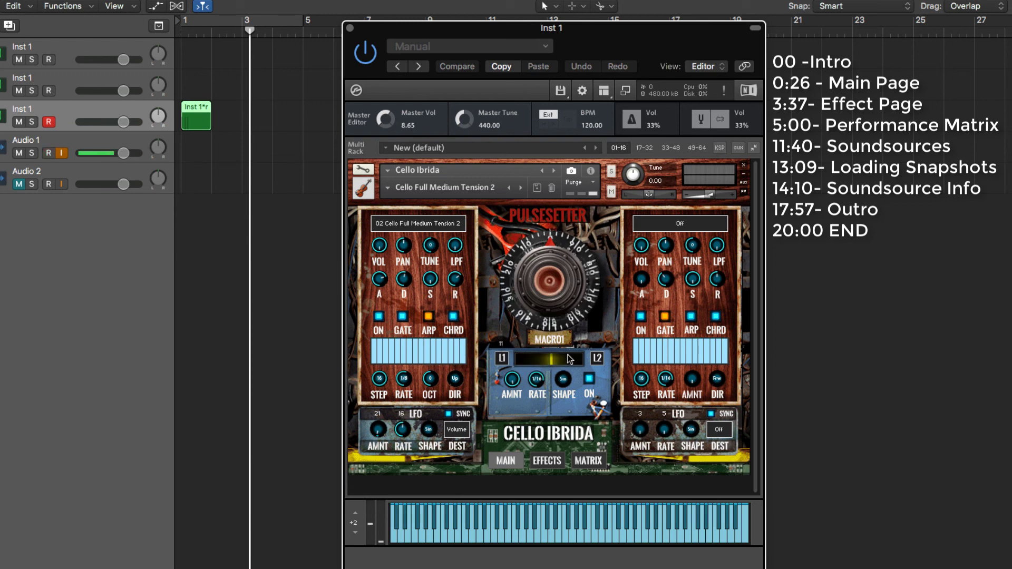